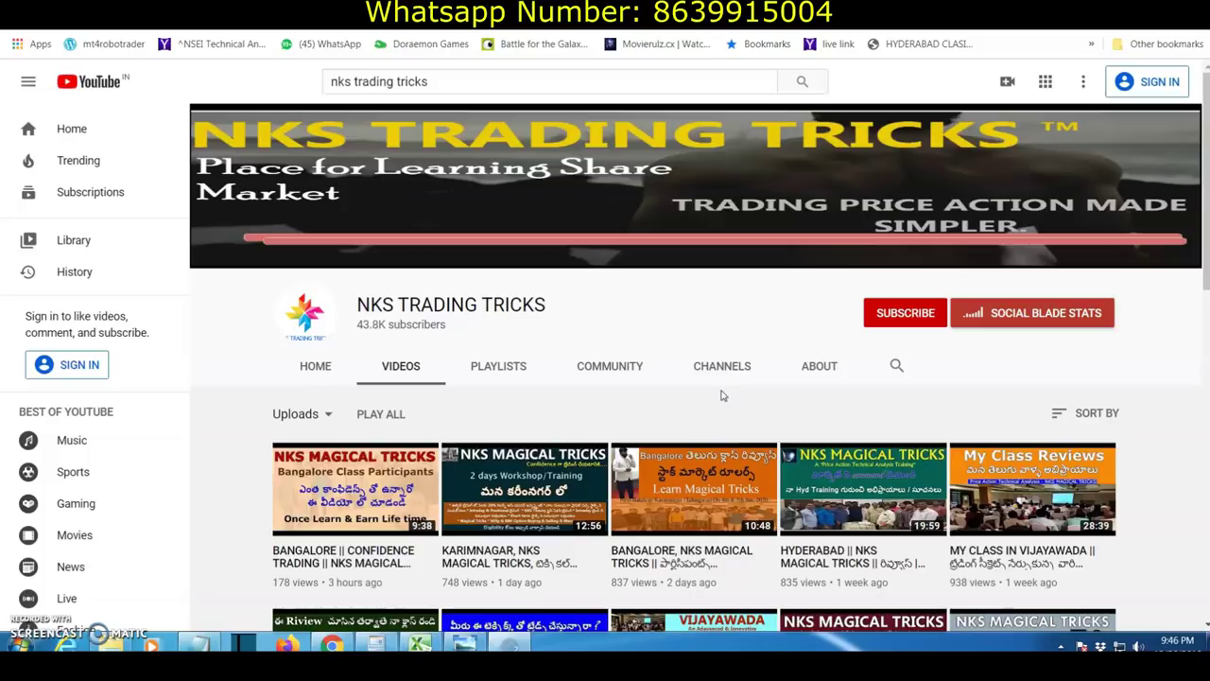
Scroll down through the NKS TRADING TRICKS channel's older video uploads
{"action": "left_click", "coordinate": [682, 440]}
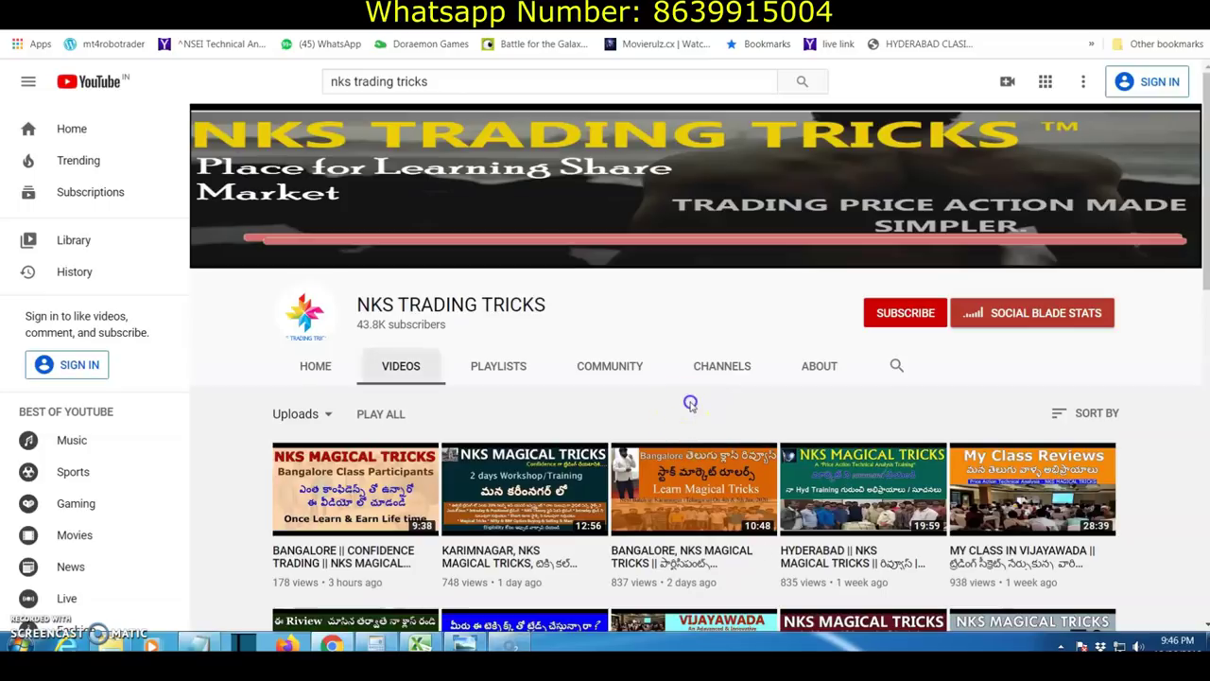
{"action": "scroll", "coordinate": [688, 409], "scroll_direction": "down", "scroll_amount": 3}
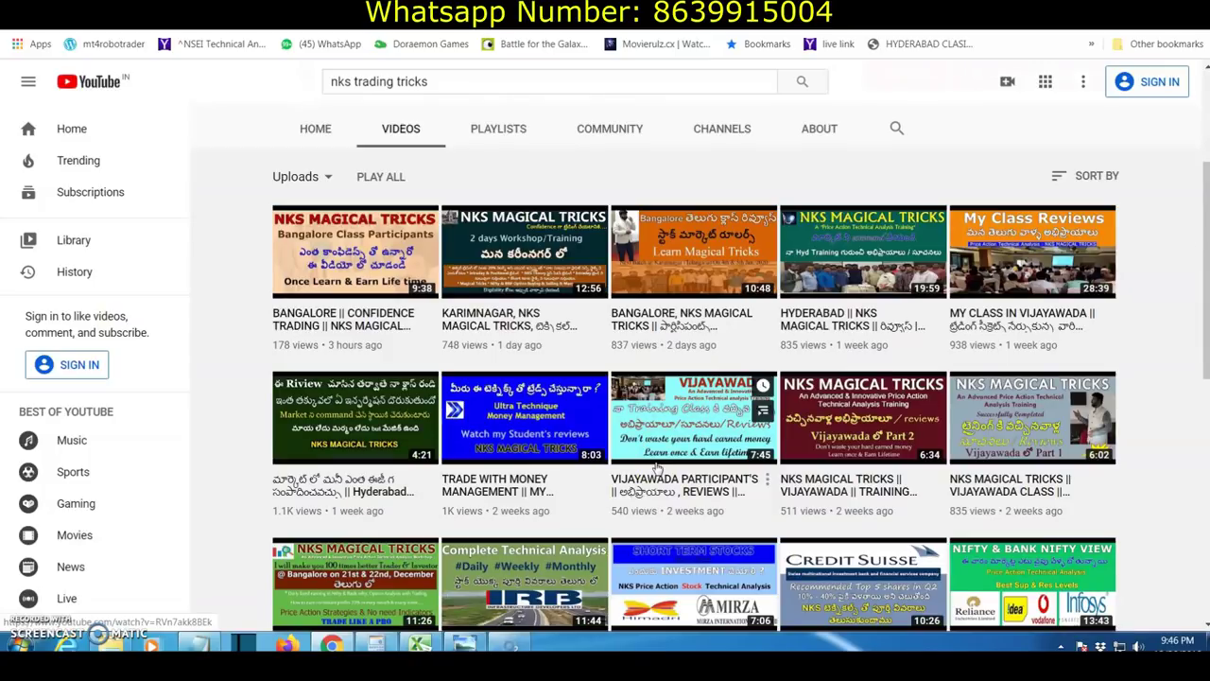
{"action": "scroll", "coordinate": [657, 469], "scroll_direction": "up", "scroll_amount": 2}
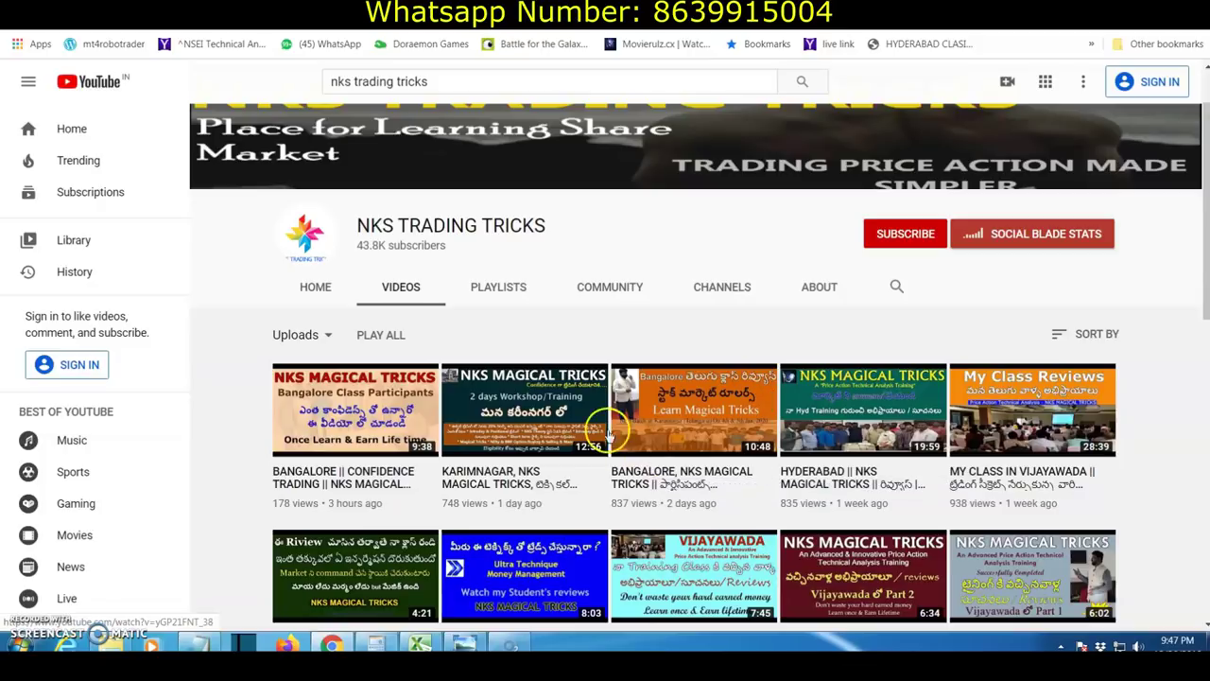
{"action": "scroll", "coordinate": [599, 437], "scroll_direction": "down", "scroll_amount": 3}
{"action": "scroll", "coordinate": [599, 437], "scroll_direction": "down", "scroll_amount": 8}
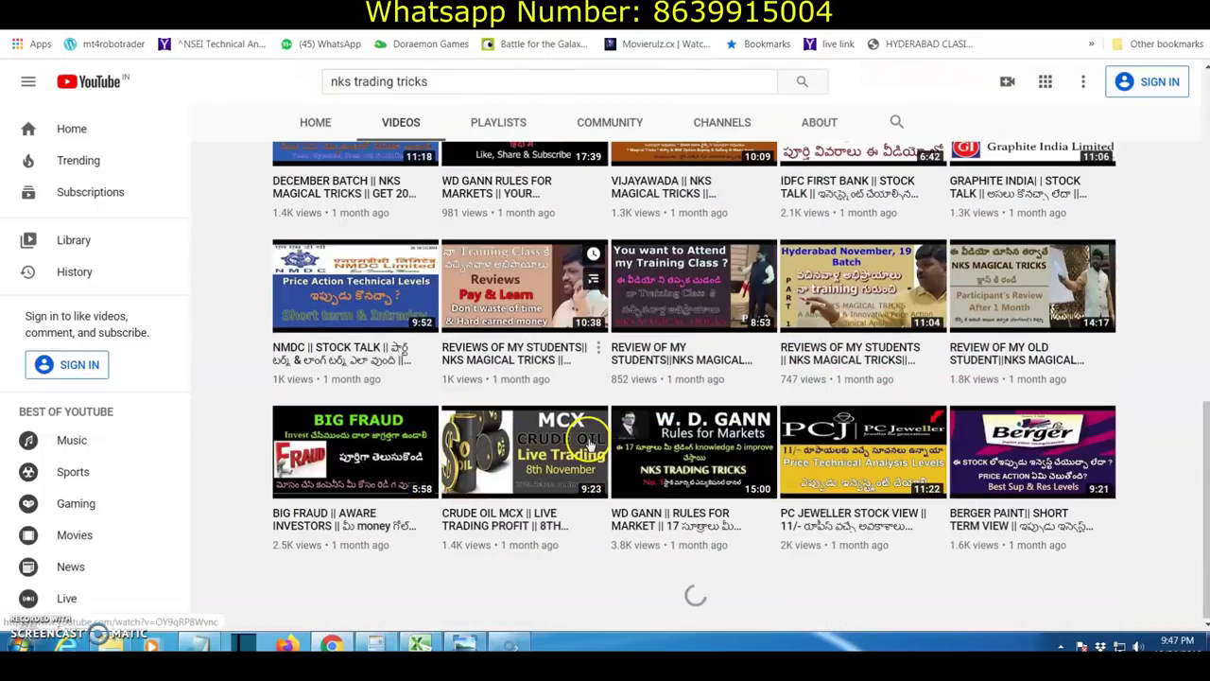
{"action": "scroll", "coordinate": [590, 444], "scroll_direction": "down", "scroll_amount": 15}
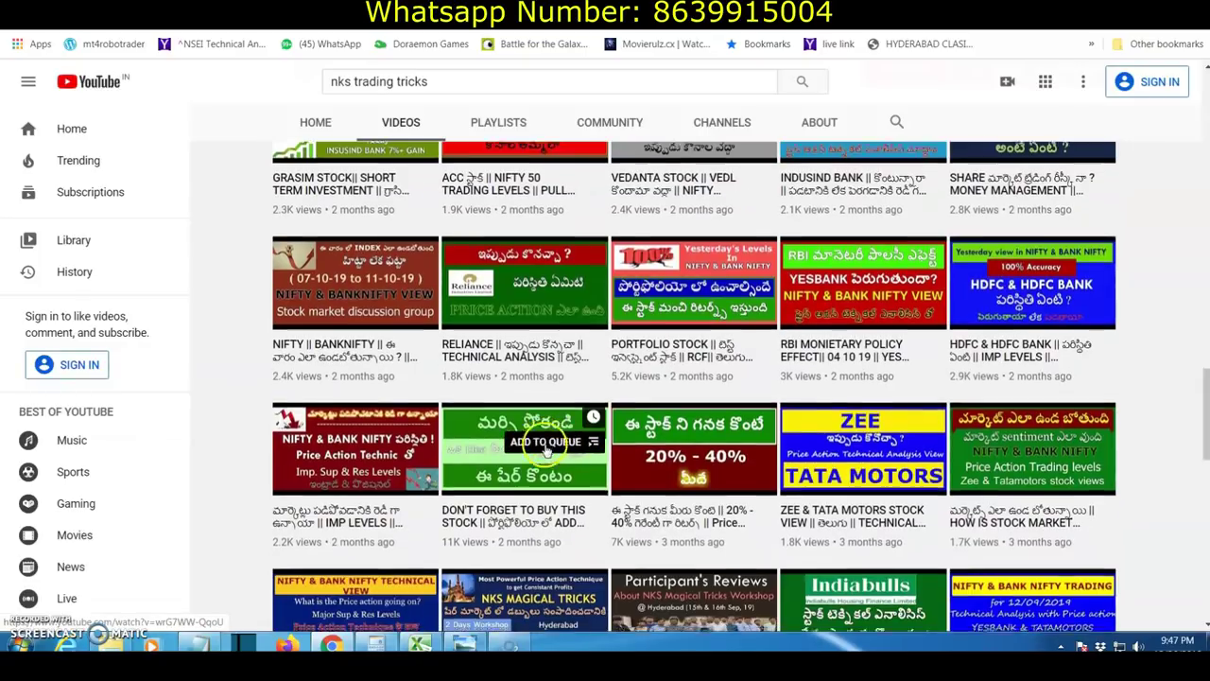
{"action": "scroll", "coordinate": [586, 447], "scroll_direction": "down", "scroll_amount": 10}
{"action": "scroll", "coordinate": [544, 455], "scroll_direction": "down", "scroll_amount": 10}
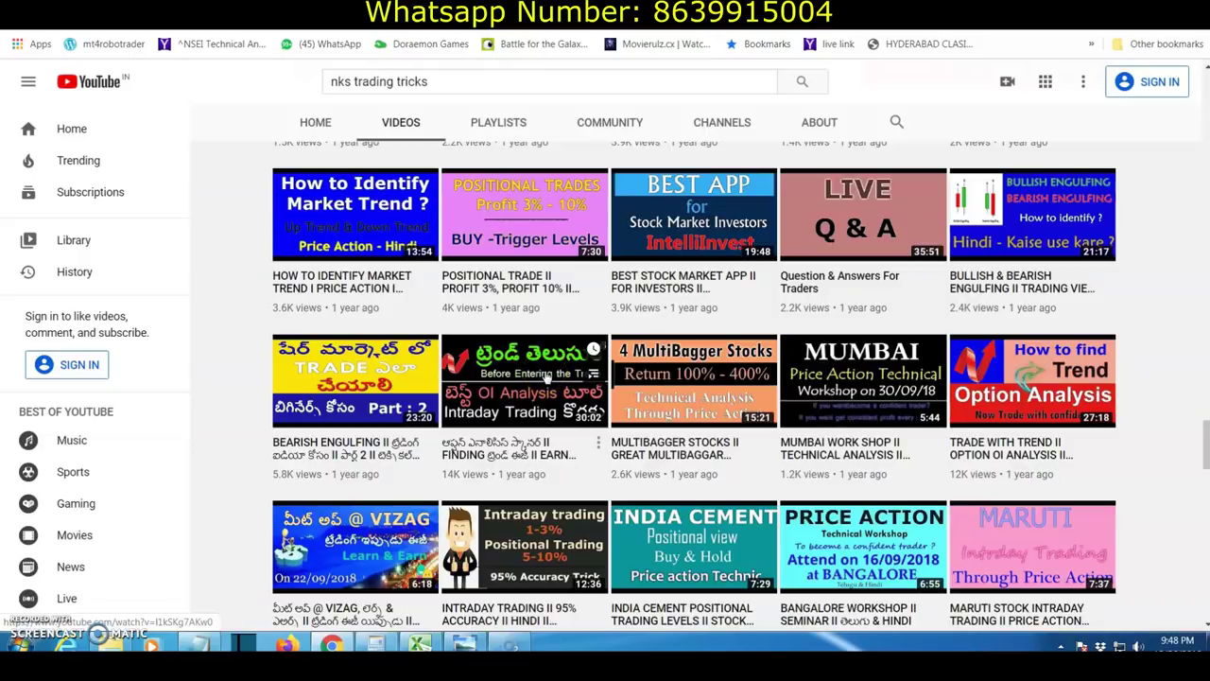
Scroll back up to the top of the channel's Videos tab
{"action": "scroll", "coordinate": [532, 382], "scroll_direction": "up", "scroll_amount": 1}
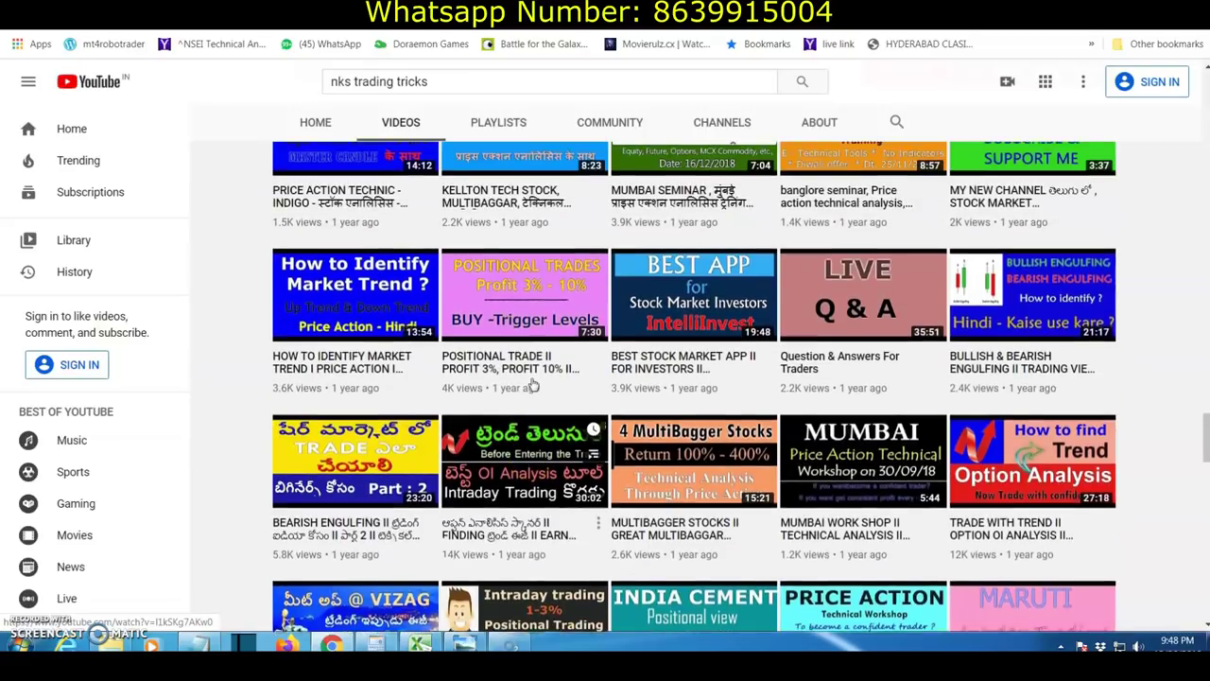
{"action": "scroll", "coordinate": [532, 386], "scroll_direction": "up", "scroll_amount": 2}
{"action": "scroll", "coordinate": [532, 386], "scroll_direction": "up", "scroll_amount": 2}
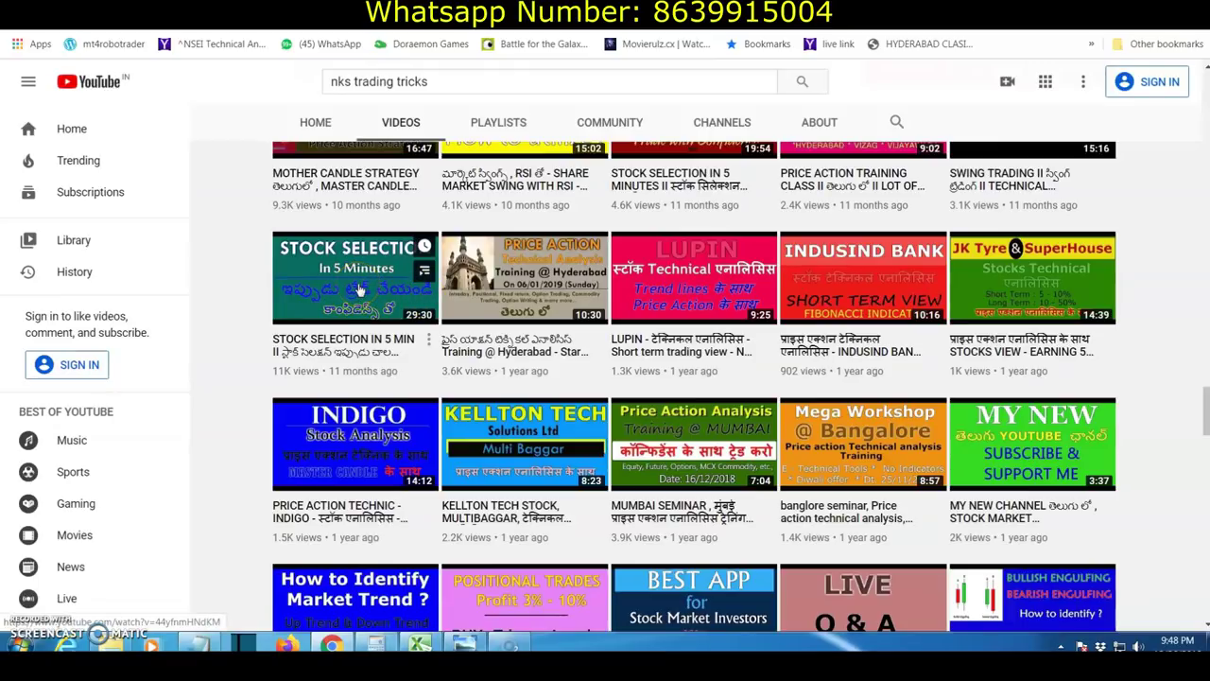
{"action": "left_click", "coordinate": [359, 345]}
{"action": "scroll", "coordinate": [639, 345], "scroll_direction": "up", "scroll_amount": 8}
{"action": "scroll", "coordinate": [639, 345], "scroll_direction": "up", "scroll_amount": 15}
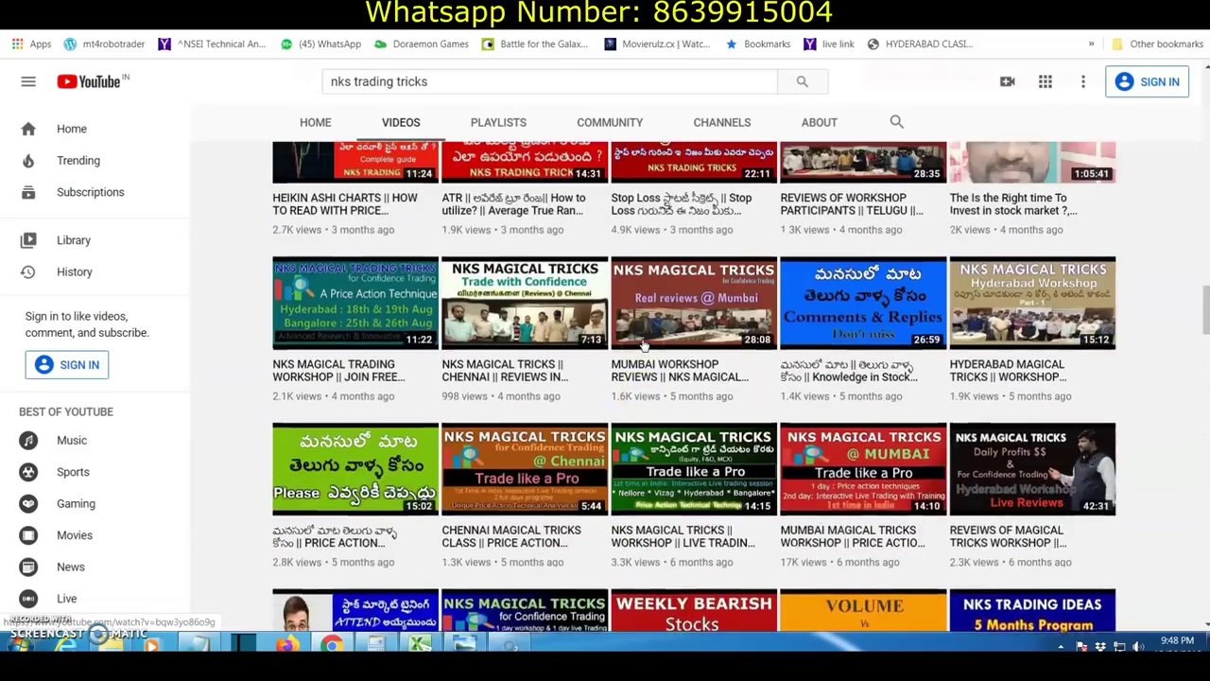
{"action": "scroll", "coordinate": [641, 343], "scroll_direction": "up", "scroll_amount": 10}
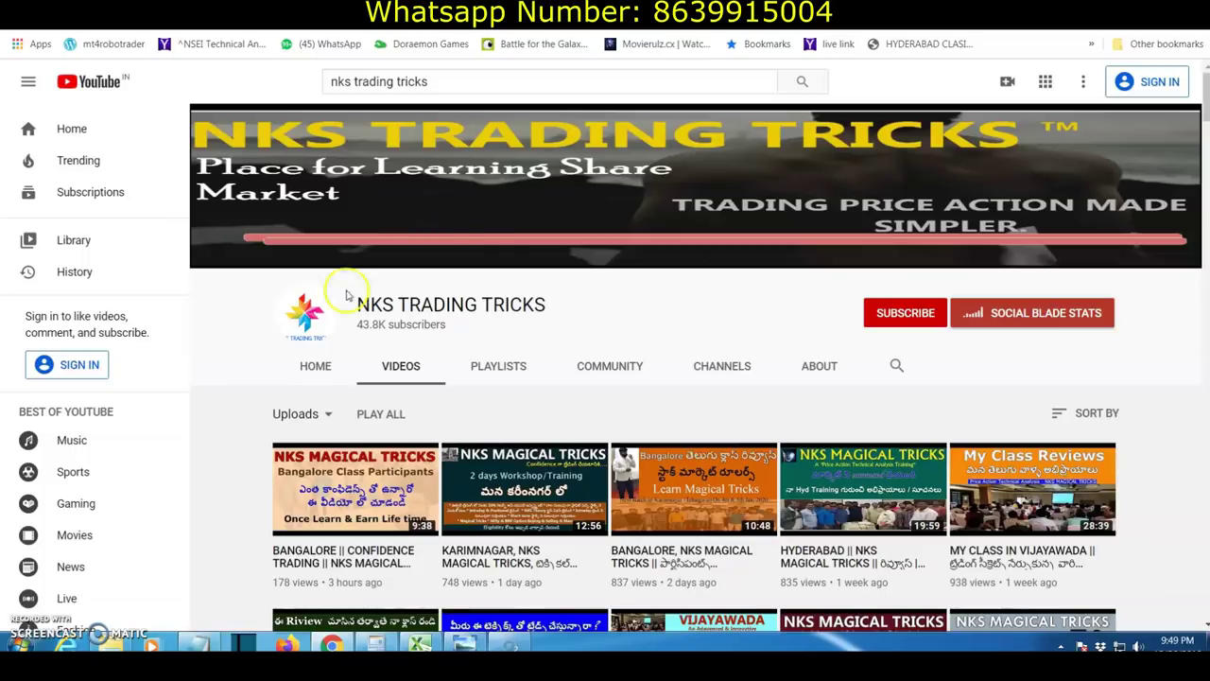
Bring the OHL / OI Excel Tool promo image forward, then switch to the Excel workbook's Stock Data sheet
{"action": "left_click", "coordinate": [450, 643]}
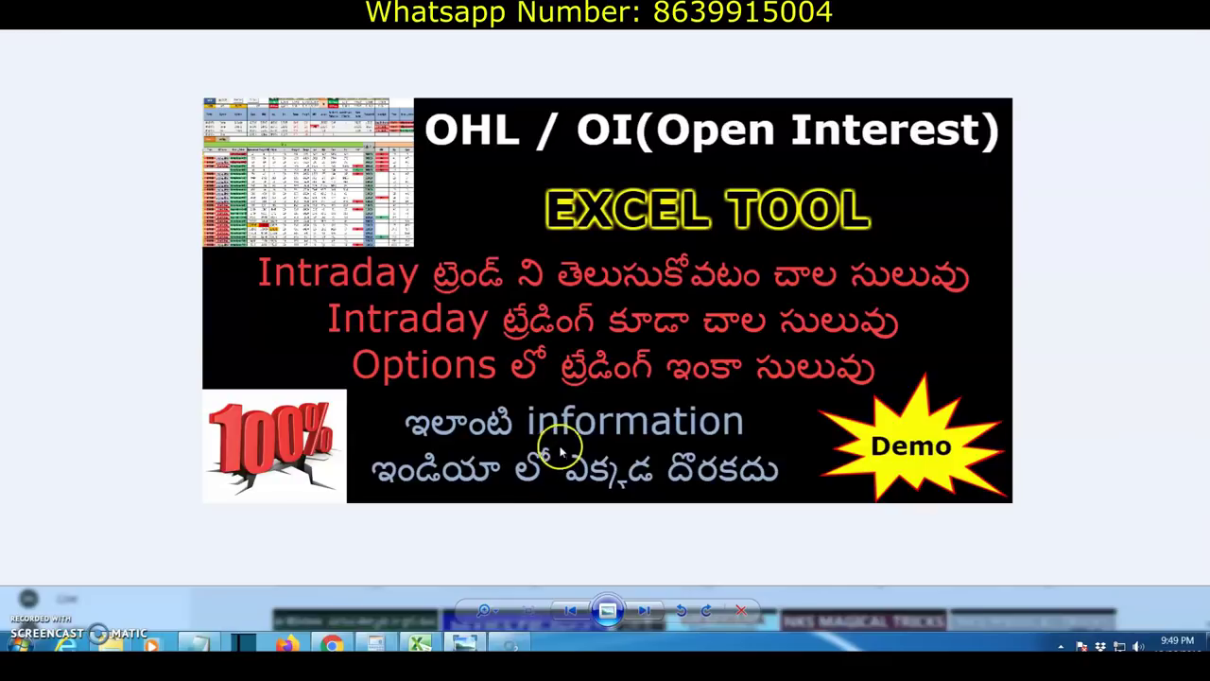
{"action": "left_click", "coordinate": [511, 323]}
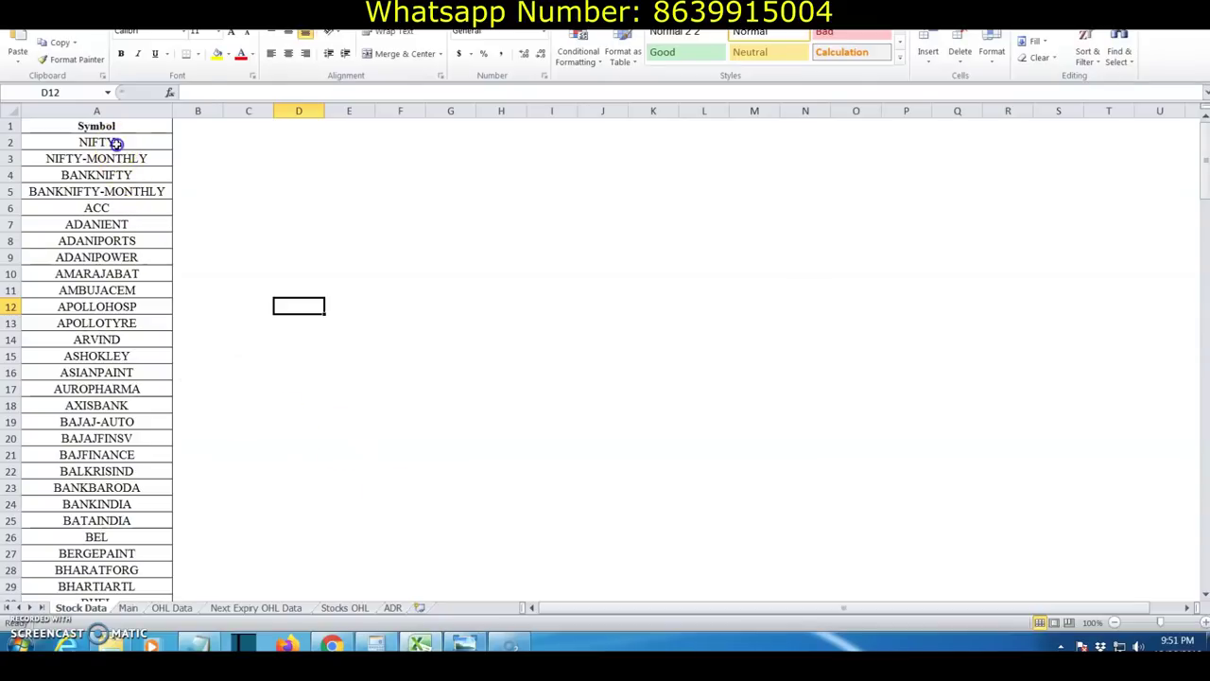
Review the Stock Data symbols from NIFTY downward, then go to the Main scanner dashboard sheet
{"action": "left_click", "coordinate": [116, 142]}
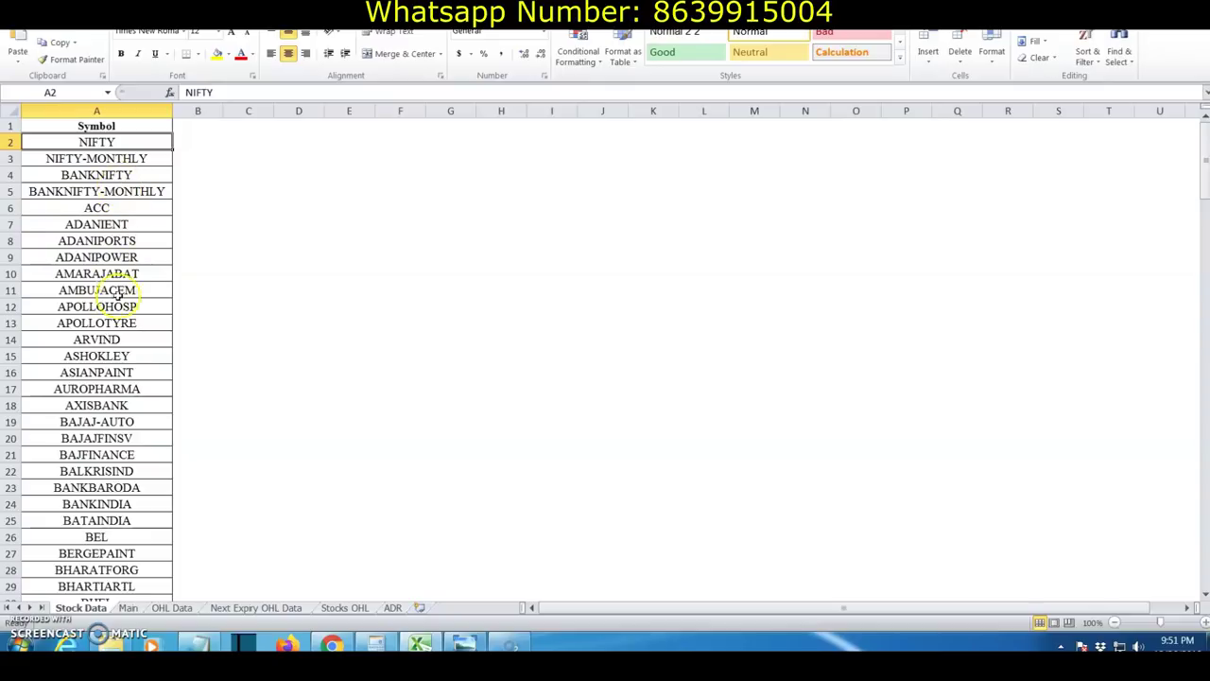
{"action": "scroll", "coordinate": [117, 304], "scroll_direction": "down", "scroll_amount": 8}
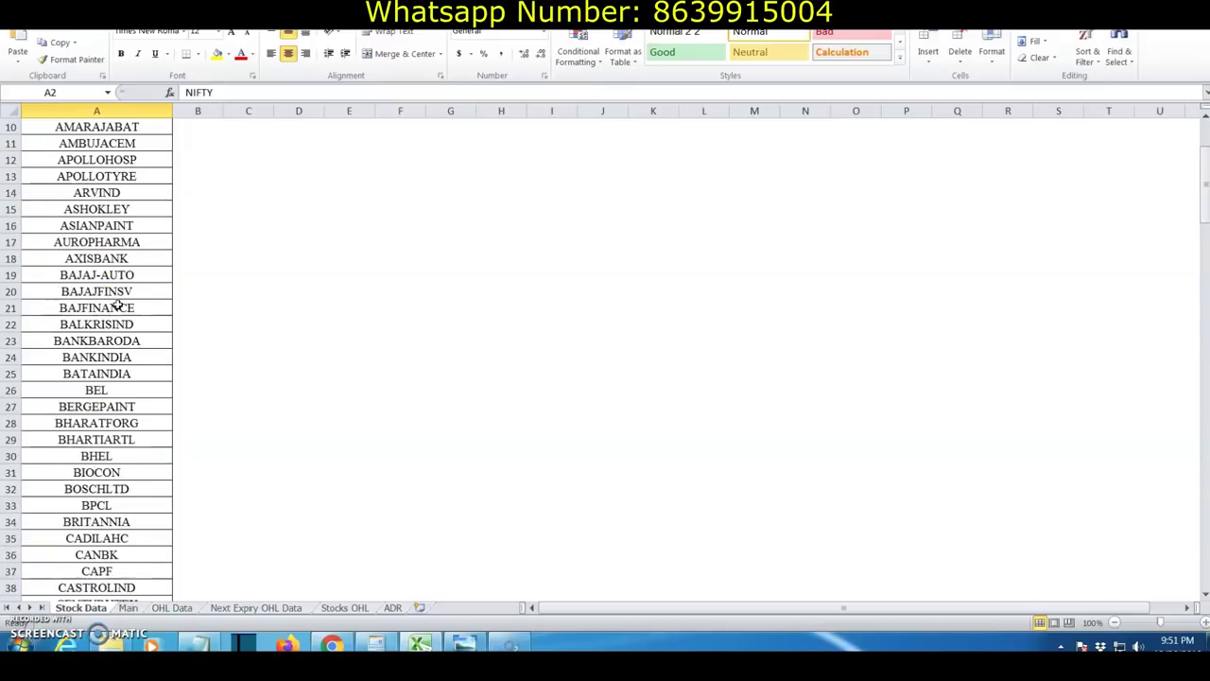
{"action": "scroll", "coordinate": [117, 304], "scroll_direction": "down", "scroll_amount": 1}
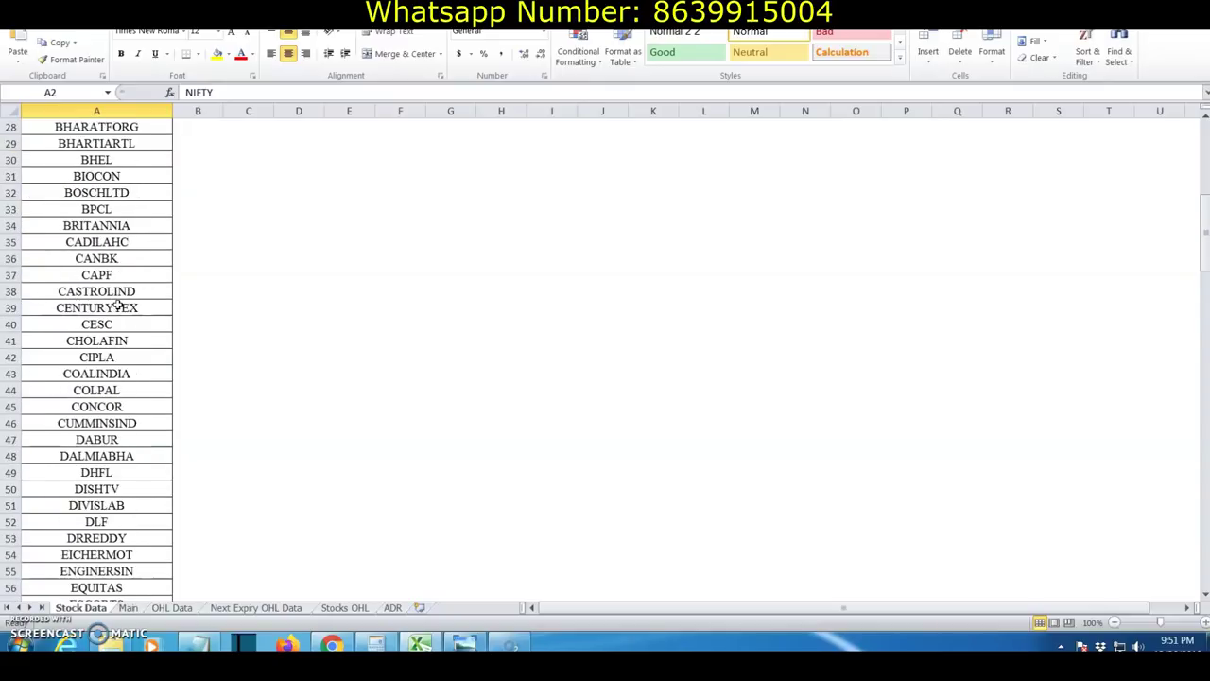
{"action": "scroll", "coordinate": [117, 304], "scroll_direction": "down", "scroll_amount": 12}
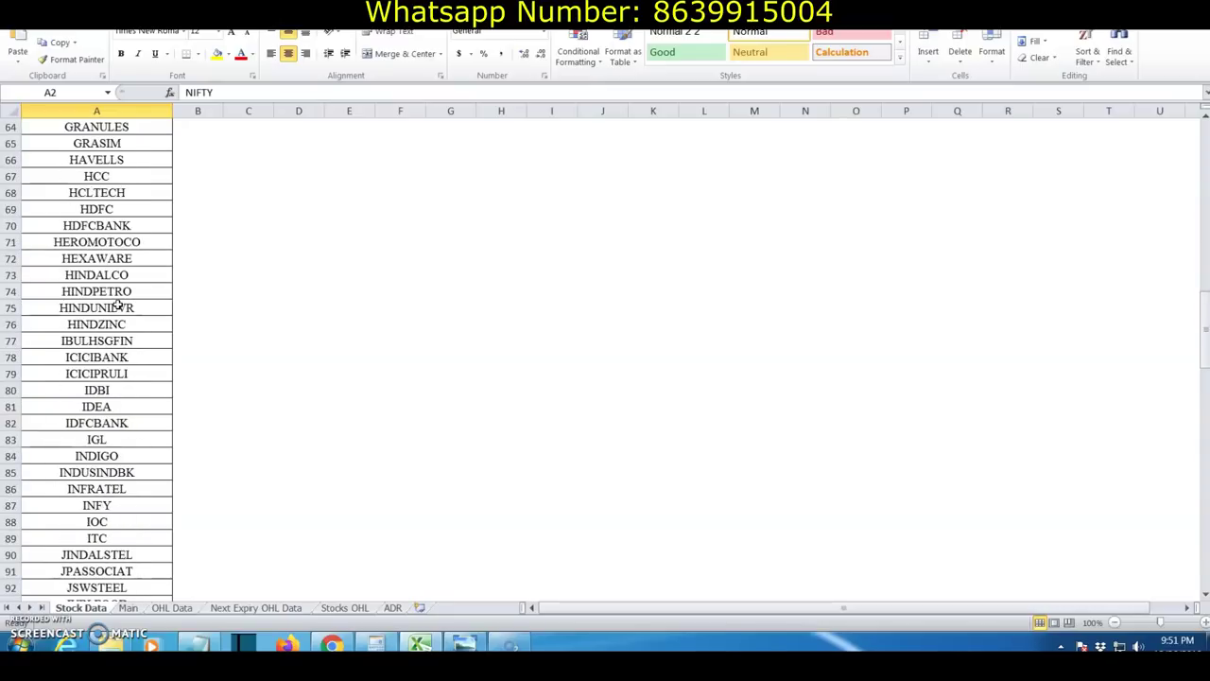
{"action": "scroll", "coordinate": [117, 359], "scroll_direction": "up", "scroll_amount": 3}
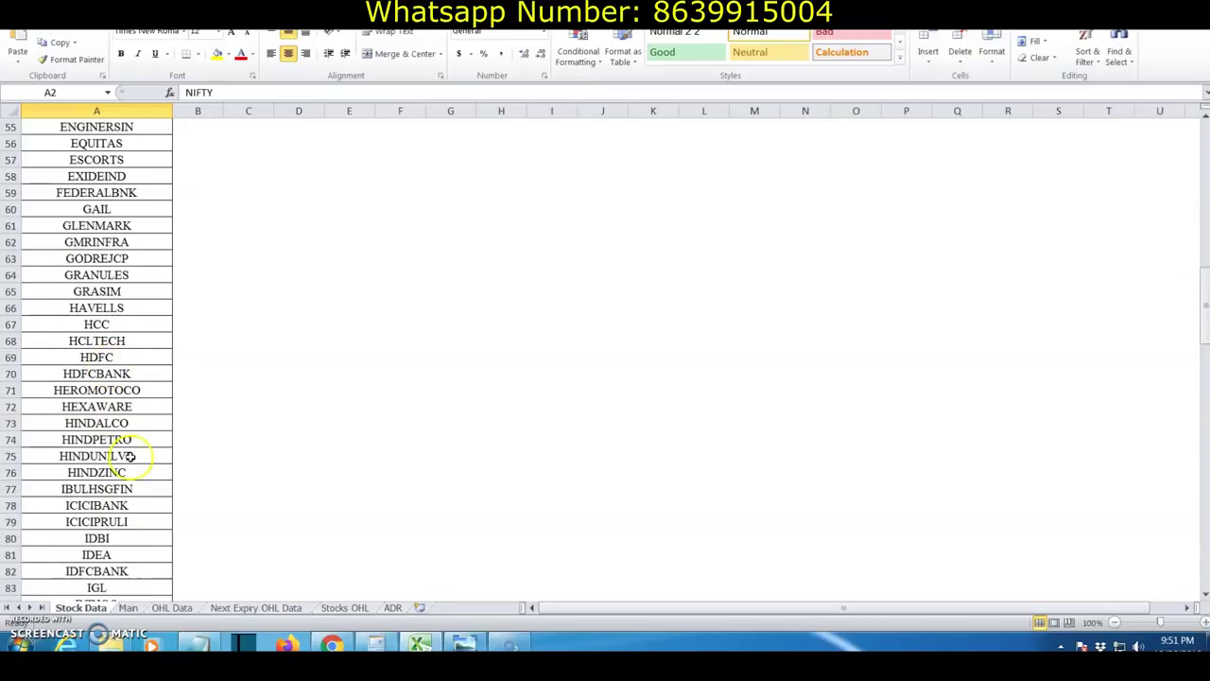
{"action": "left_click", "coordinate": [129, 608]}
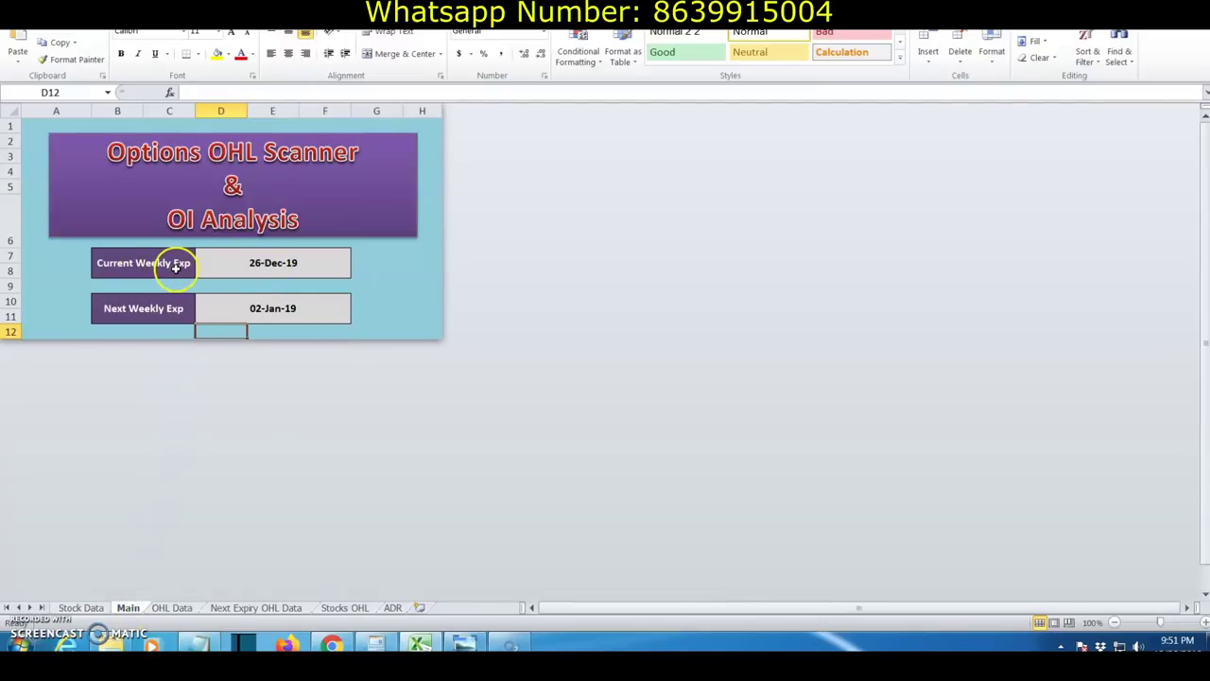
{"action": "left_click", "coordinate": [243, 265]}
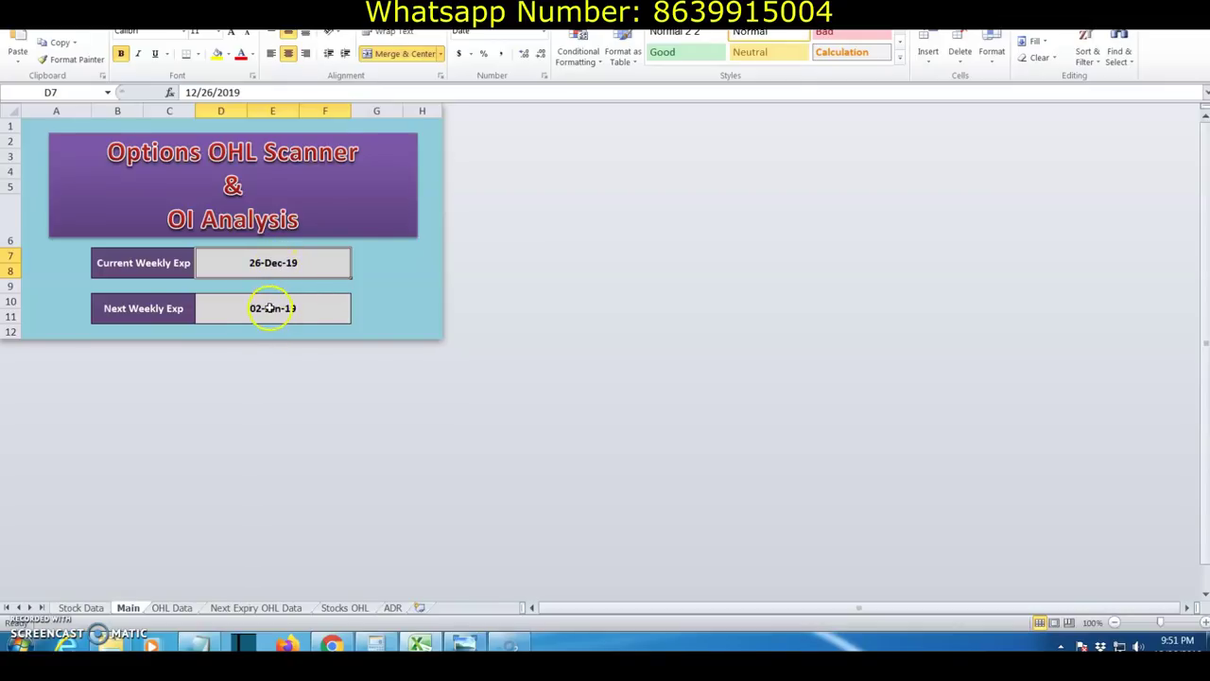
{"action": "left_click", "coordinate": [1170, 641]}
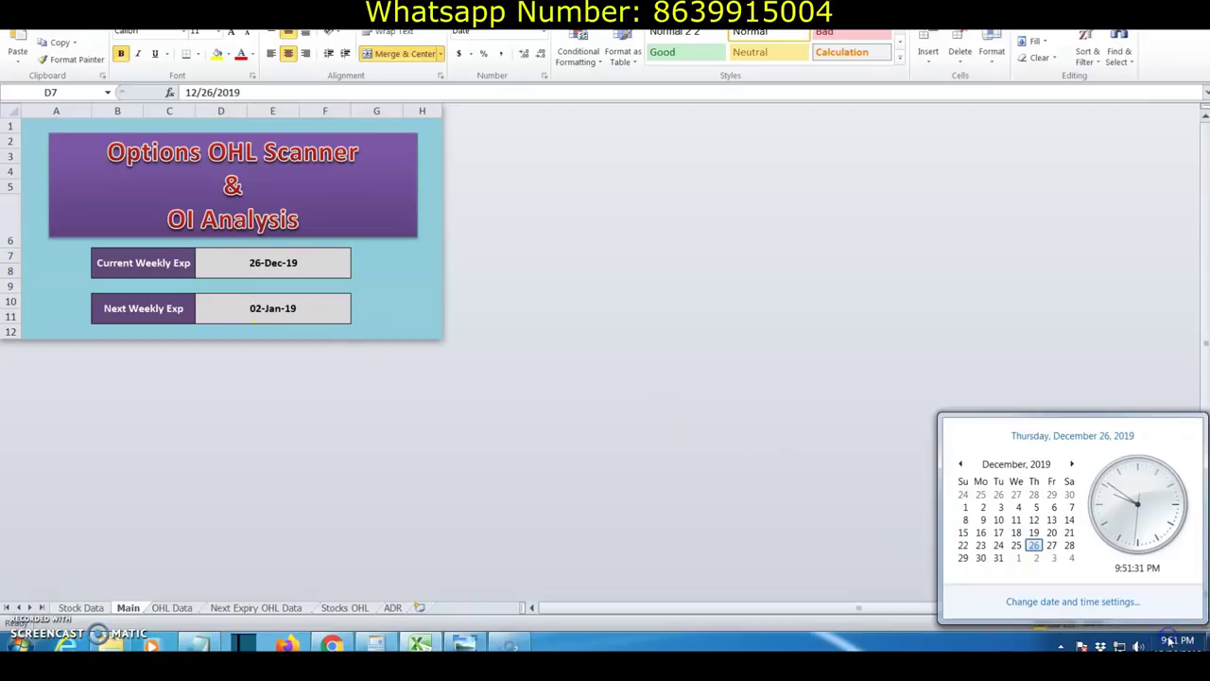
{"action": "left_click", "coordinate": [1072, 464]}
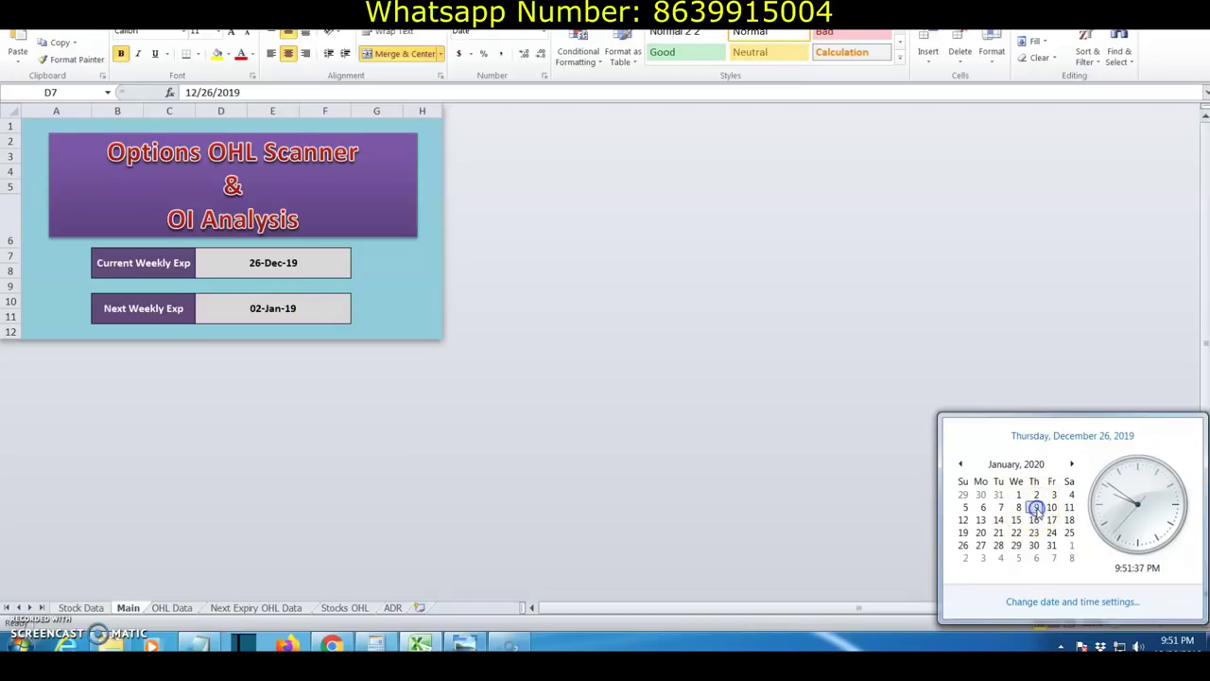
{"action": "left_click", "coordinate": [260, 308]}
{"action": "key", "text": "F2"}
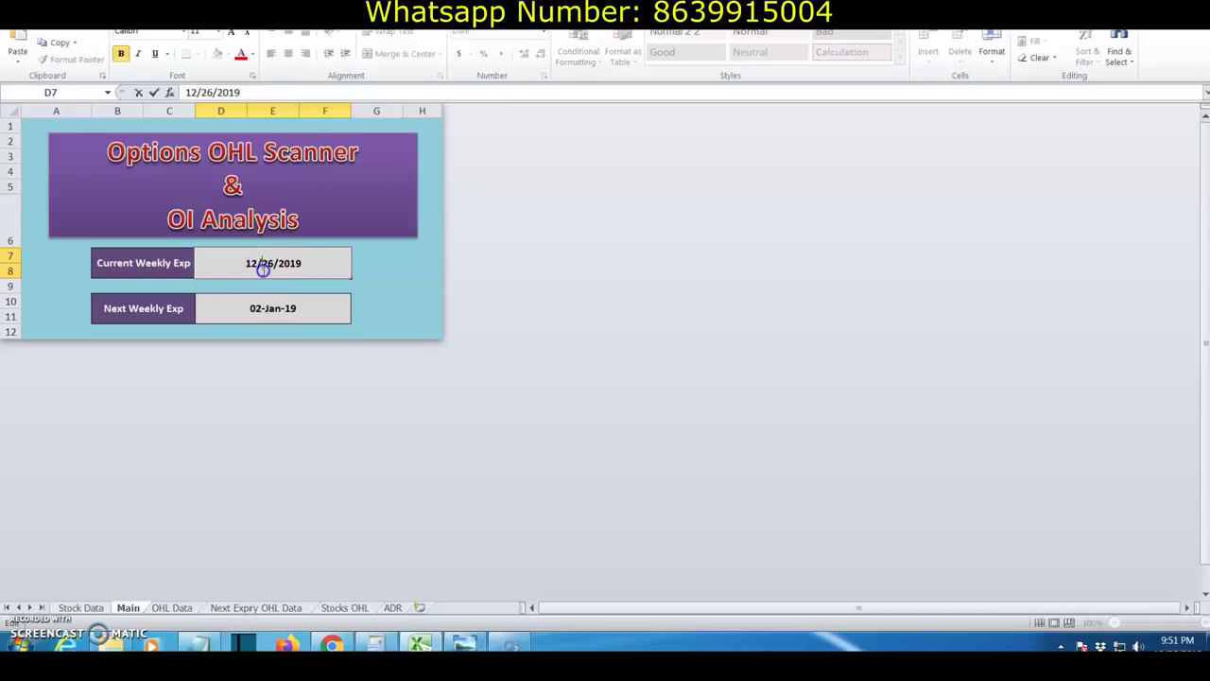
{"action": "left_click", "coordinate": [241, 92]}
{"action": "left_click", "coordinate": [272, 308]}
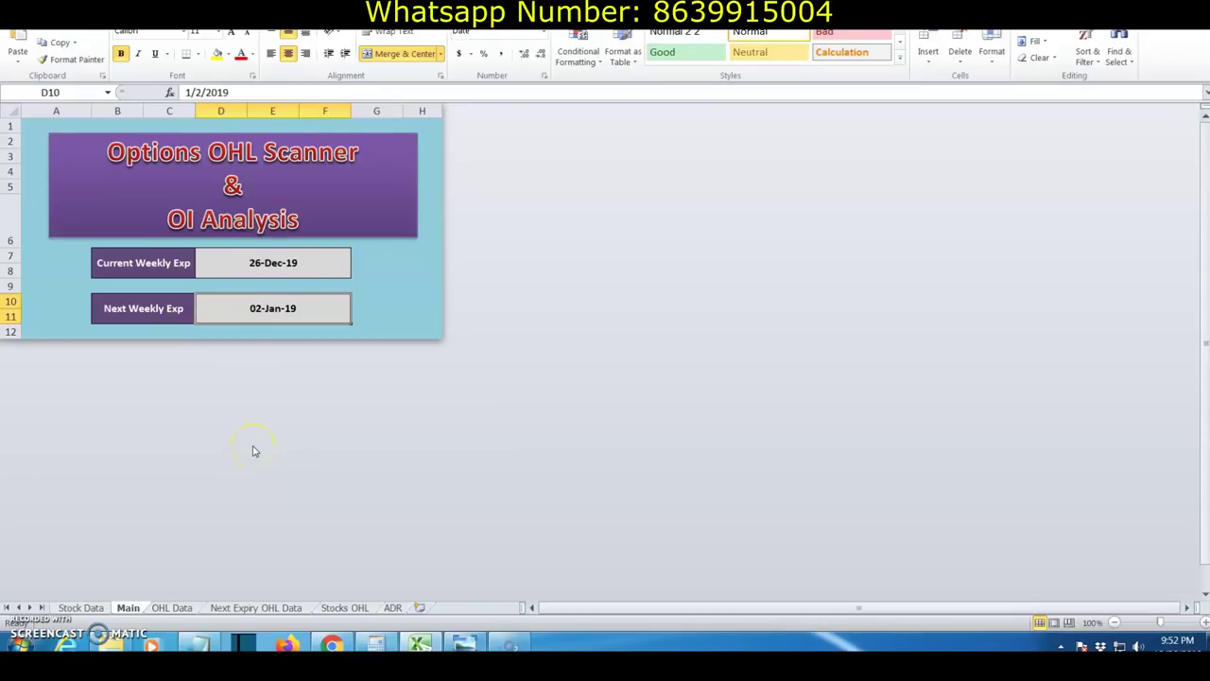
Set the OHL Data sheet's symbol in B1 to ADANIENT
{"action": "left_click", "coordinate": [172, 607]}
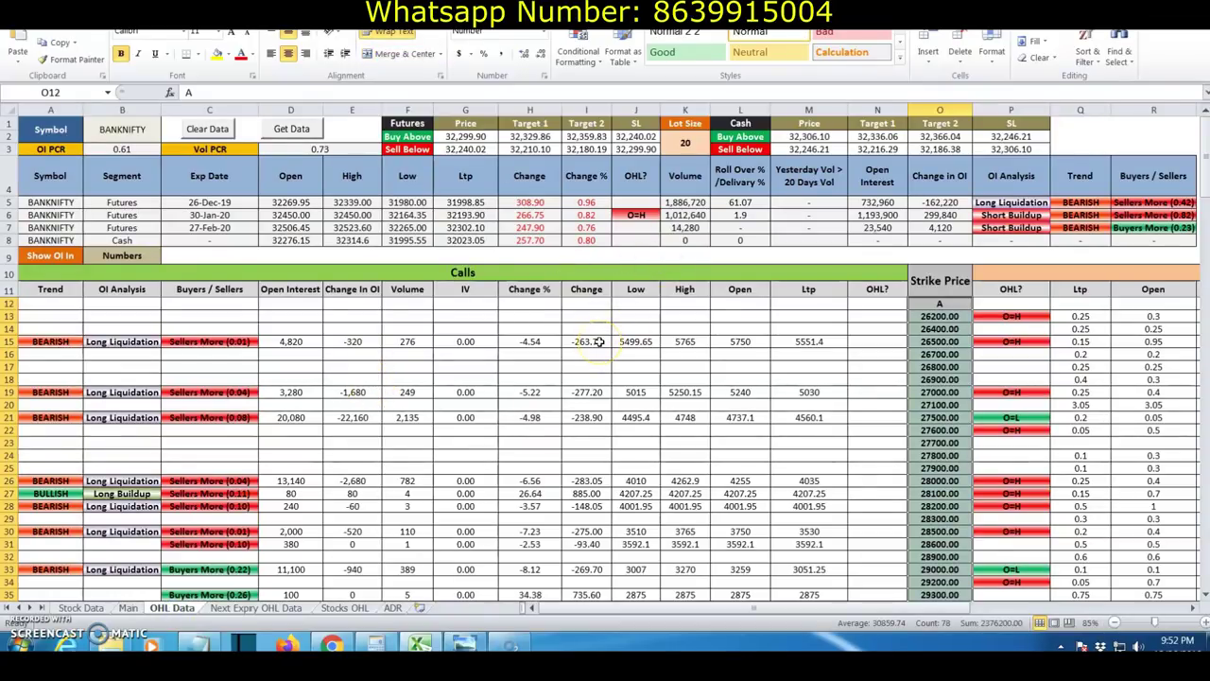
{"action": "left_click", "coordinate": [125, 130]}
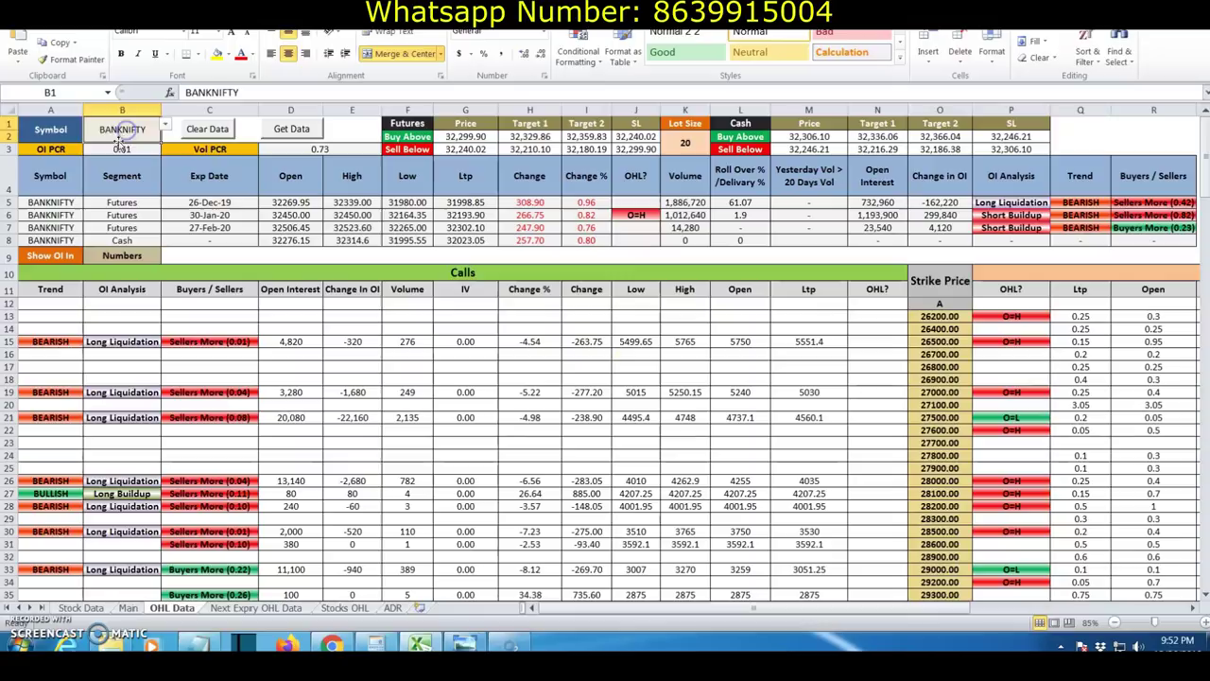
{"action": "left_click", "coordinate": [164, 126]}
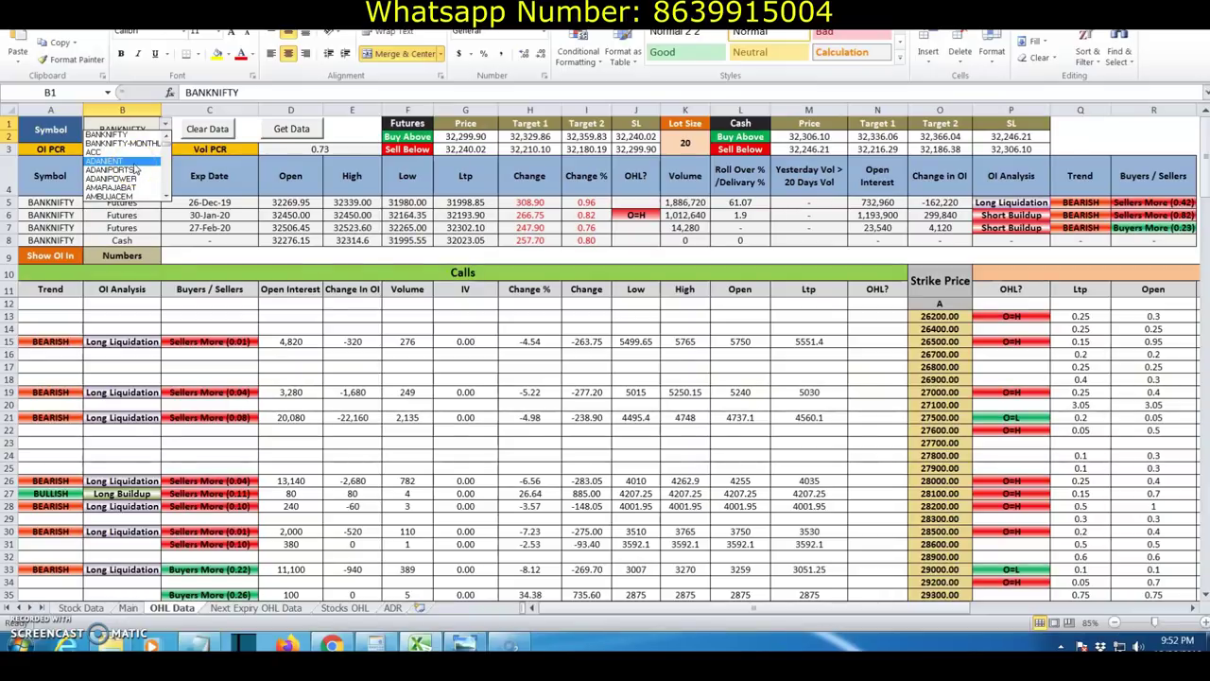
{"action": "left_click", "coordinate": [135, 163]}
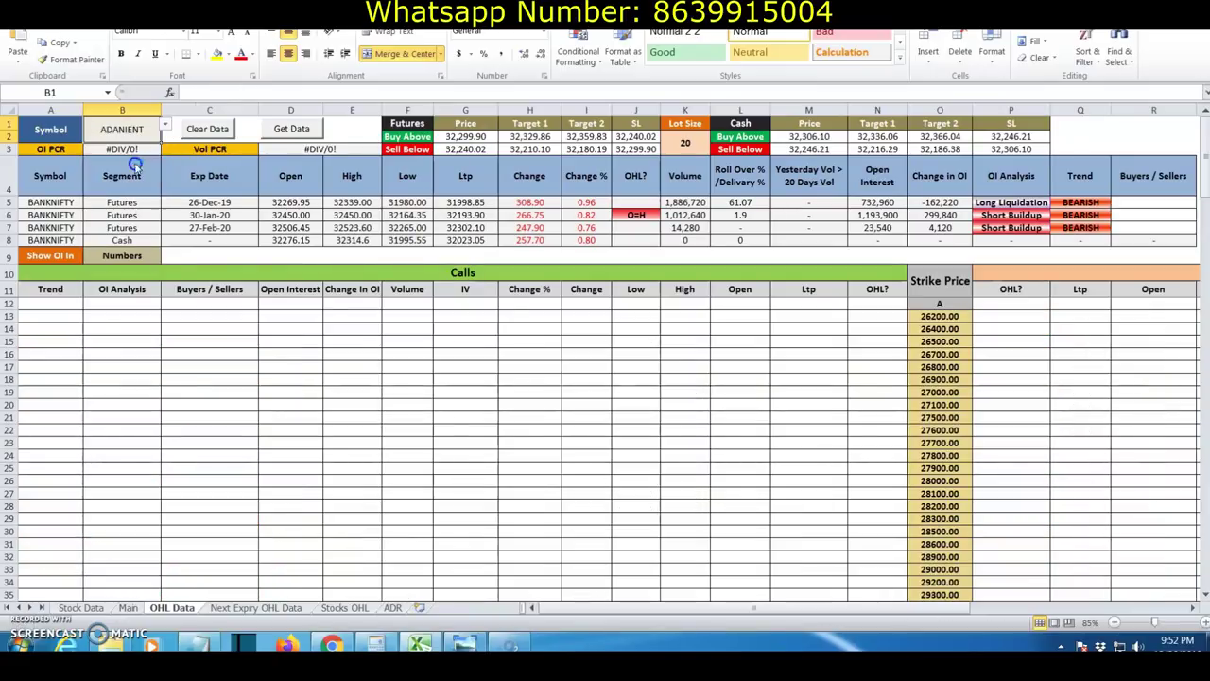
Clear the old data and download fresh ADANIENT data, confirming the Data Downloaded message
{"action": "left_click", "coordinate": [212, 129]}
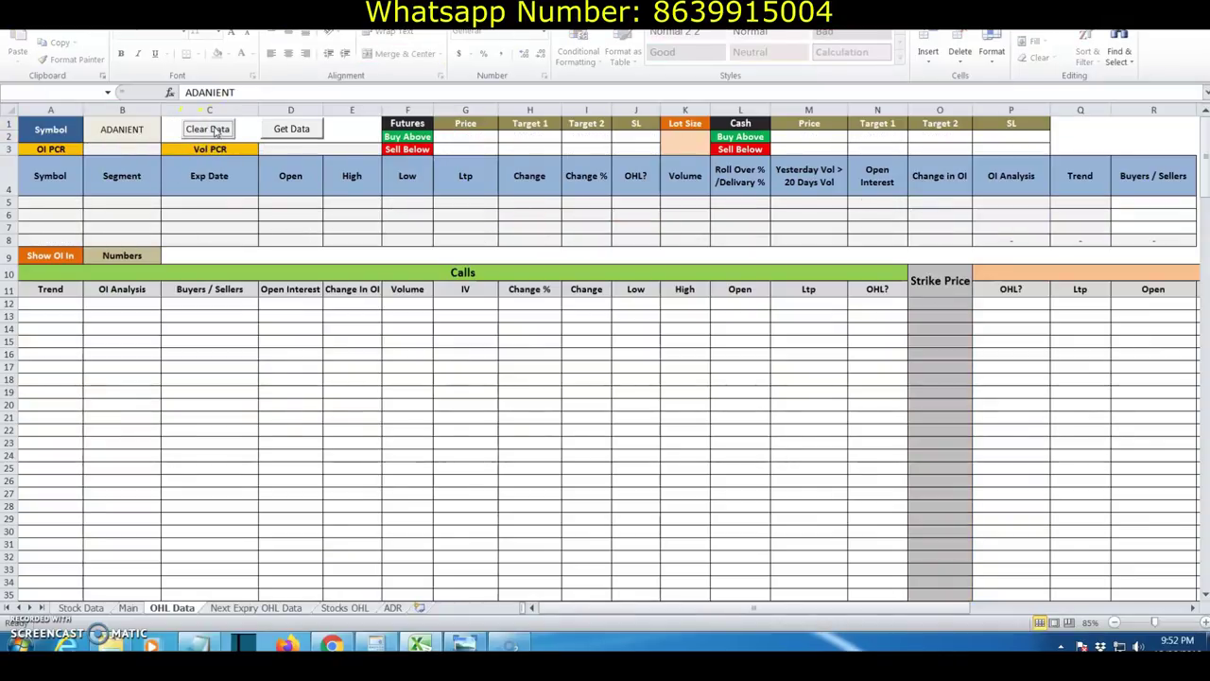
{"action": "left_click", "coordinate": [293, 129]}
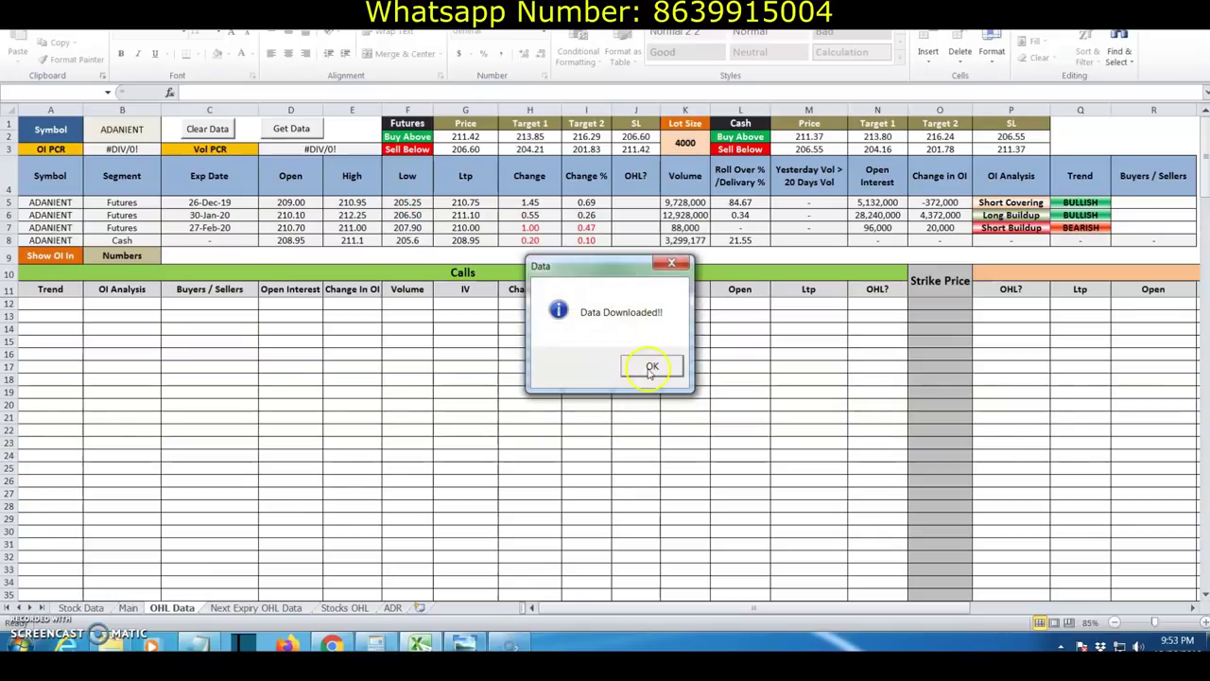
{"action": "left_click", "coordinate": [651, 367]}
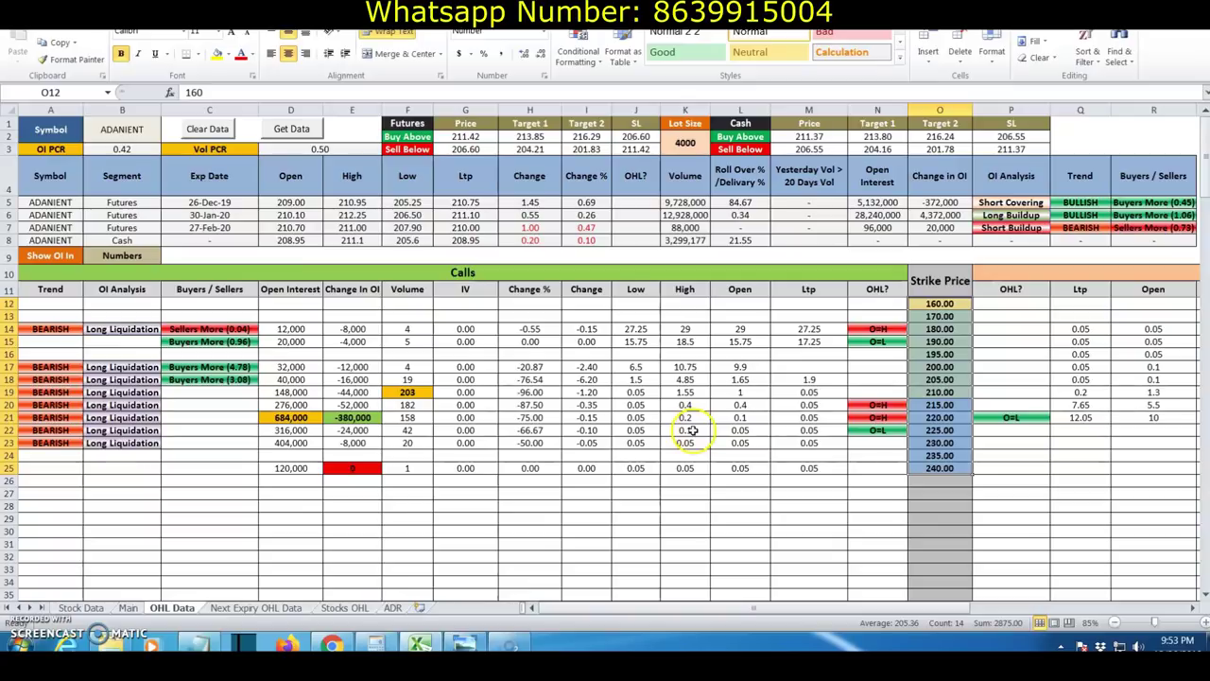
Inspect the OHL? formula in the calls table and the futures Trend results
{"action": "left_click", "coordinate": [877, 392]}
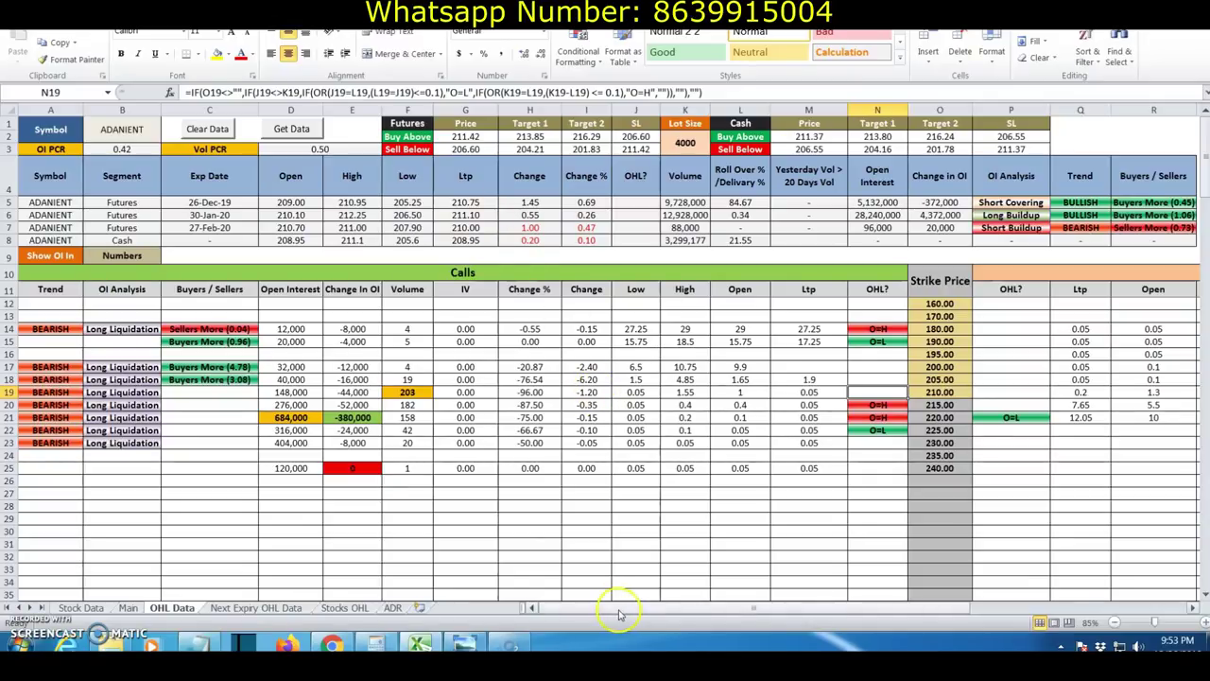
{"action": "left_click_drag", "start_coordinate": [619, 614], "coordinate": [747, 615]}
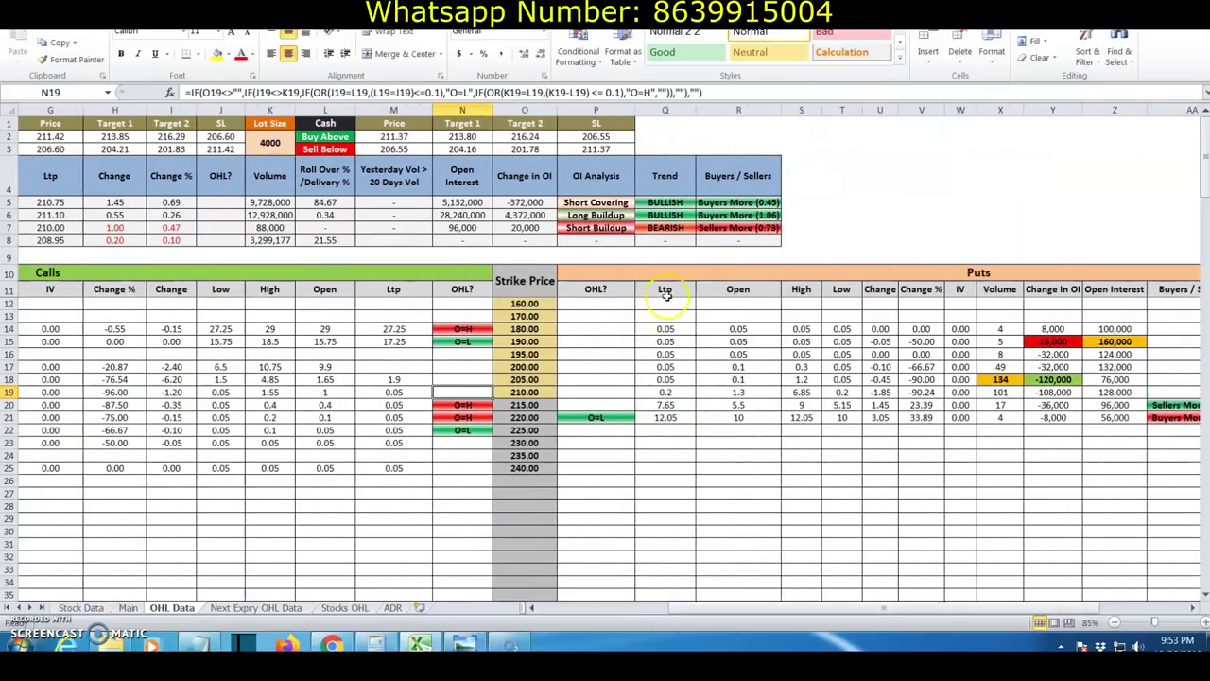
{"action": "left_click", "coordinate": [664, 202]}
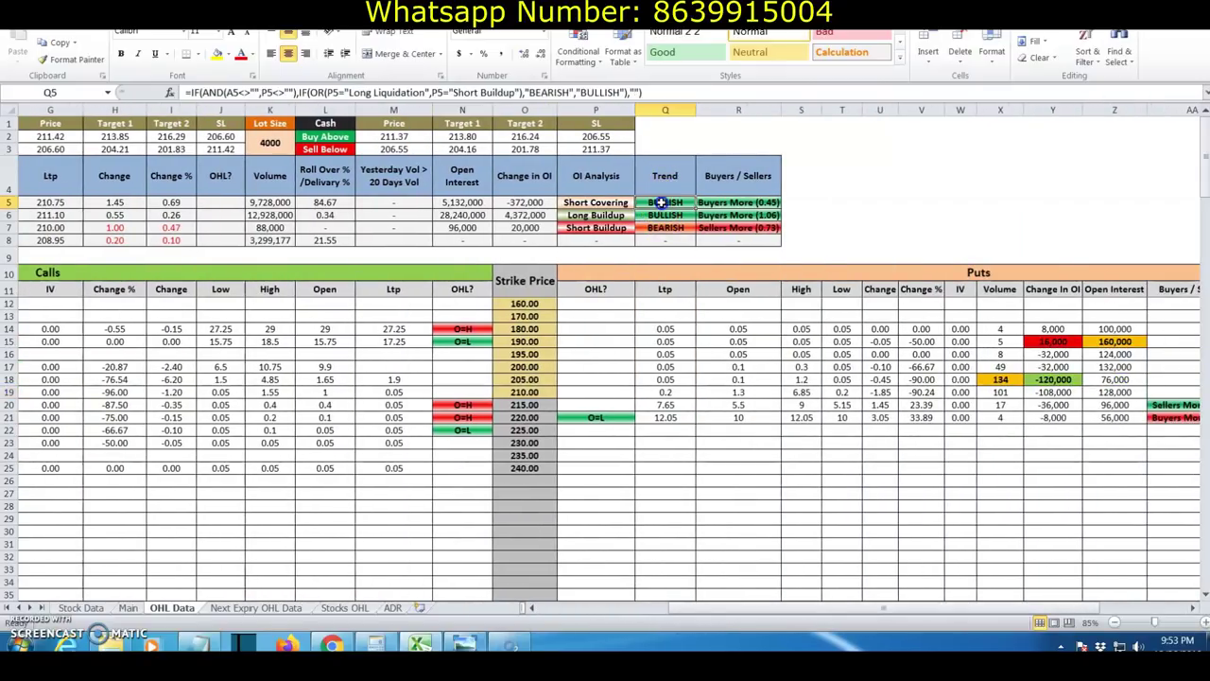
{"action": "left_click_drag", "start_coordinate": [664, 202], "coordinate": [664, 216]}
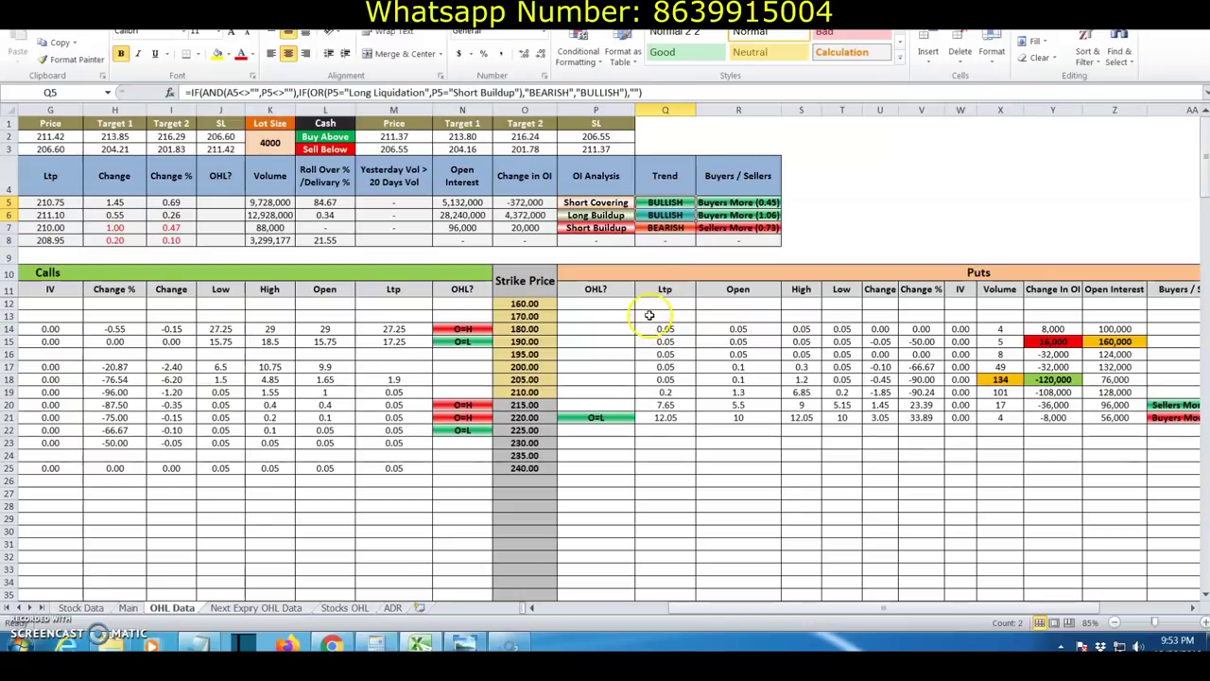
{"action": "left_click", "coordinate": [638, 613]}
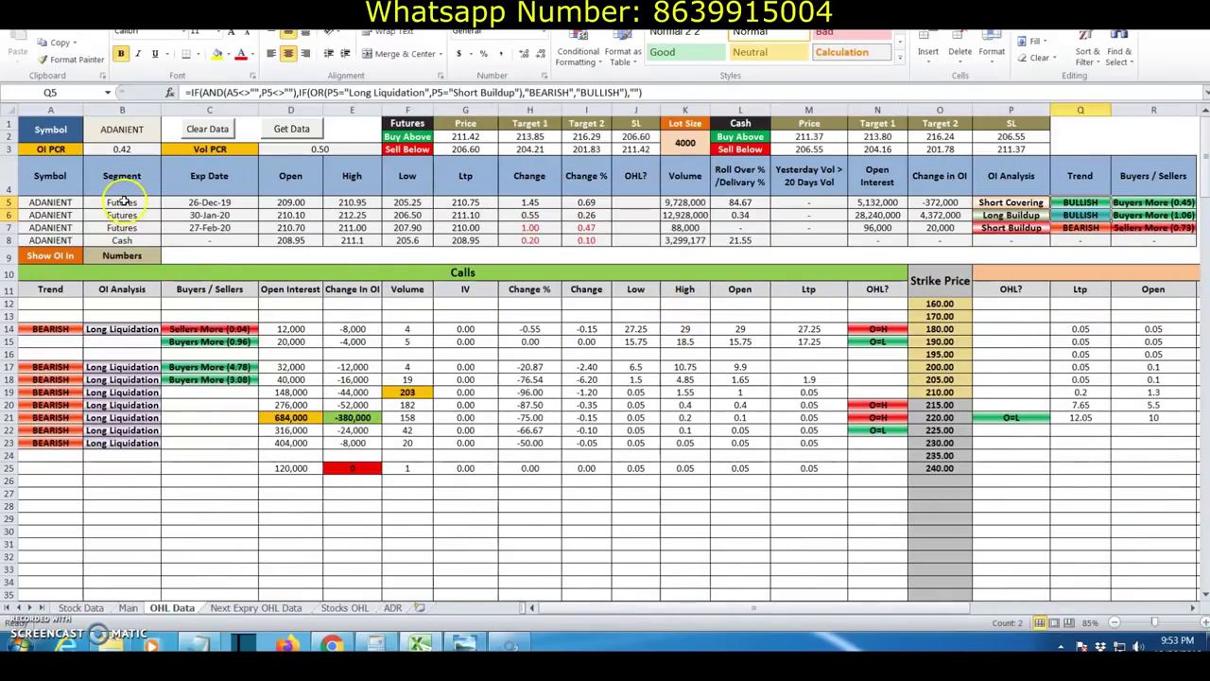
{"action": "left_click", "coordinate": [122, 202]}
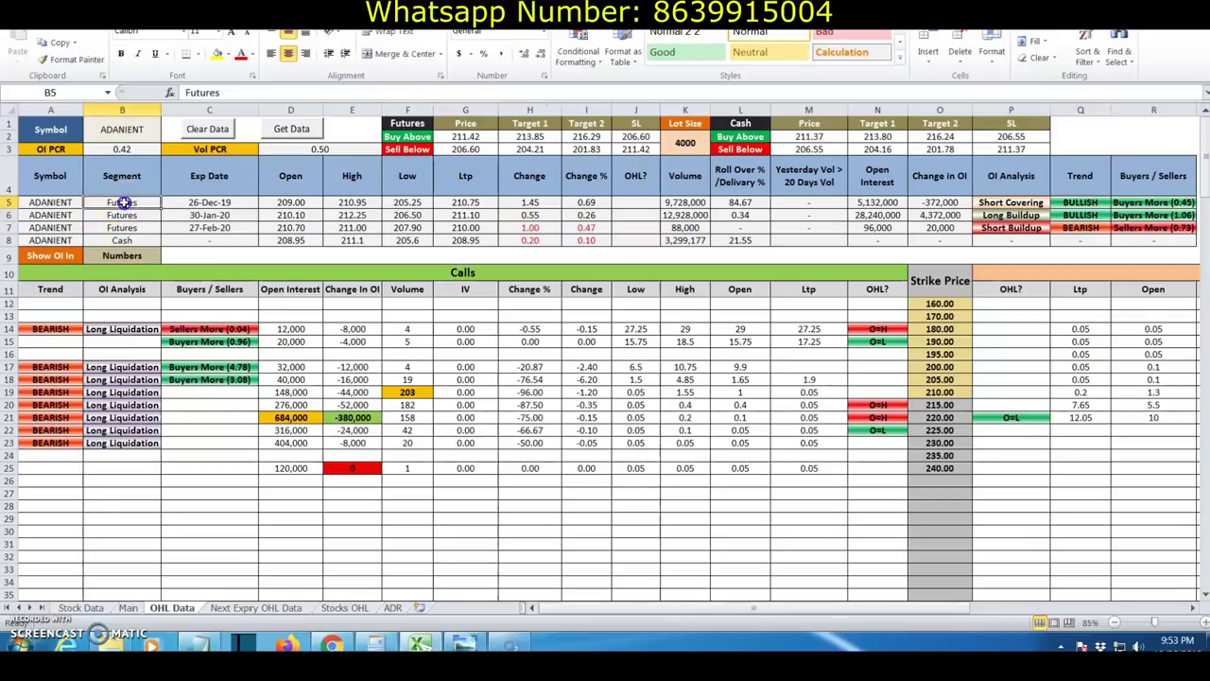
{"action": "left_click", "coordinate": [124, 205]}
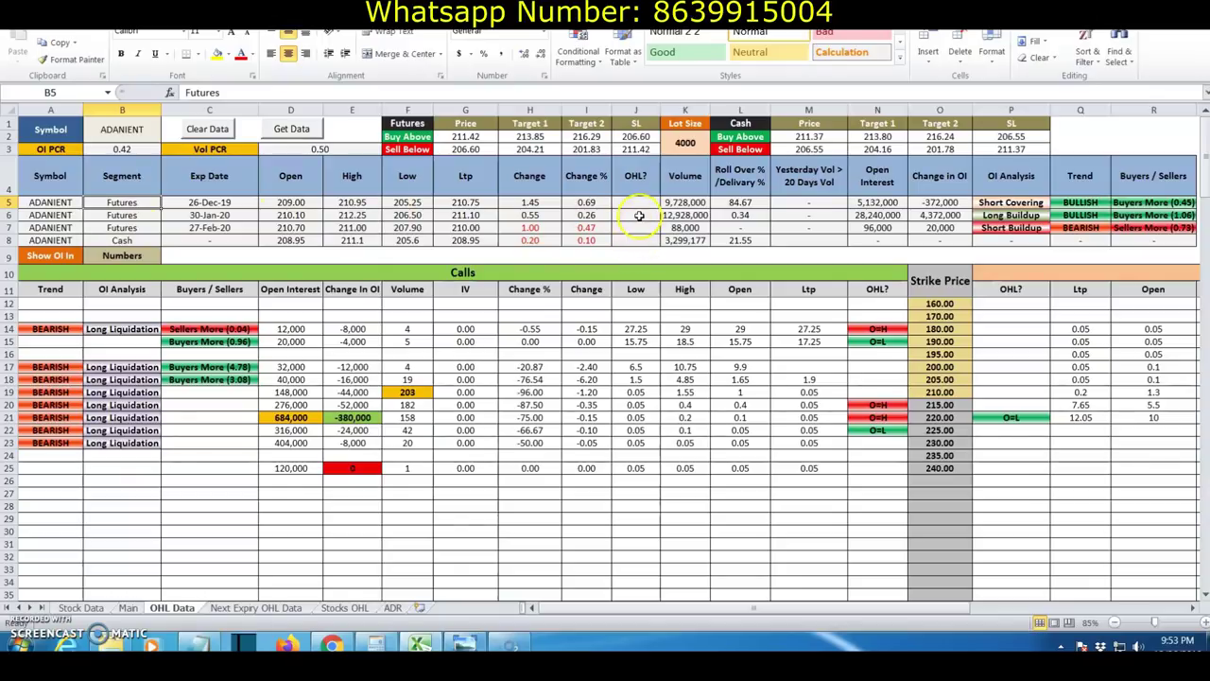
{"action": "left_click", "coordinate": [123, 240]}
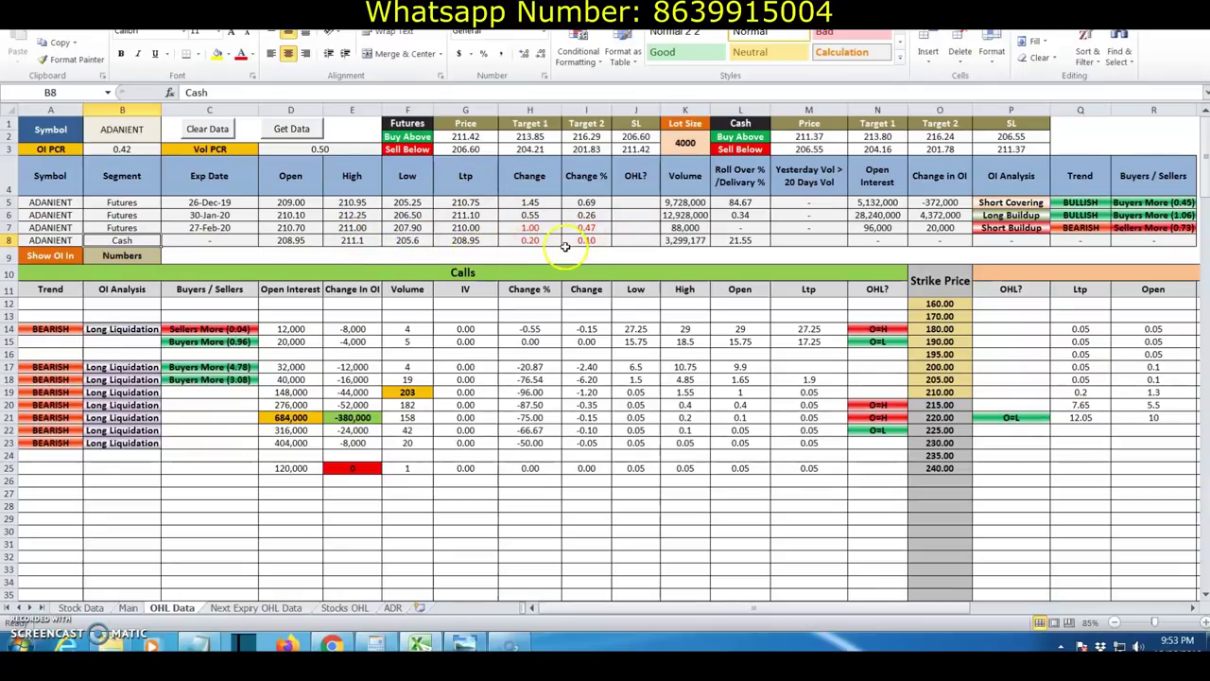
{"action": "left_click", "coordinate": [631, 177]}
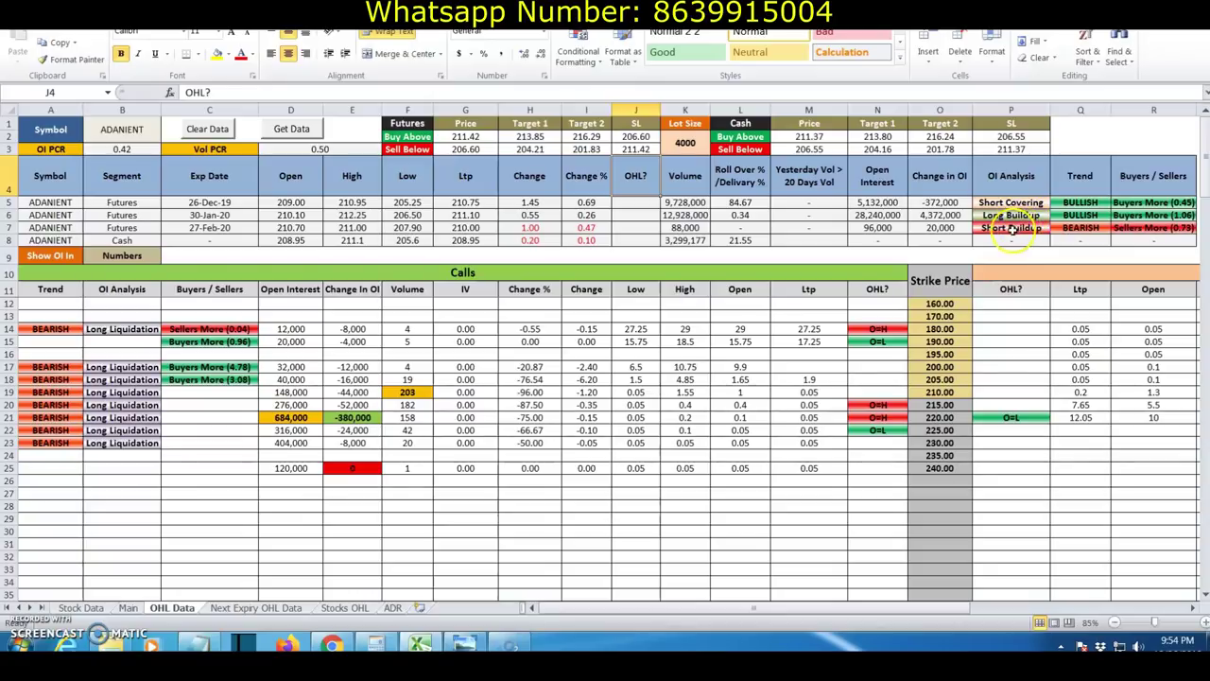
{"action": "left_click", "coordinate": [1082, 173]}
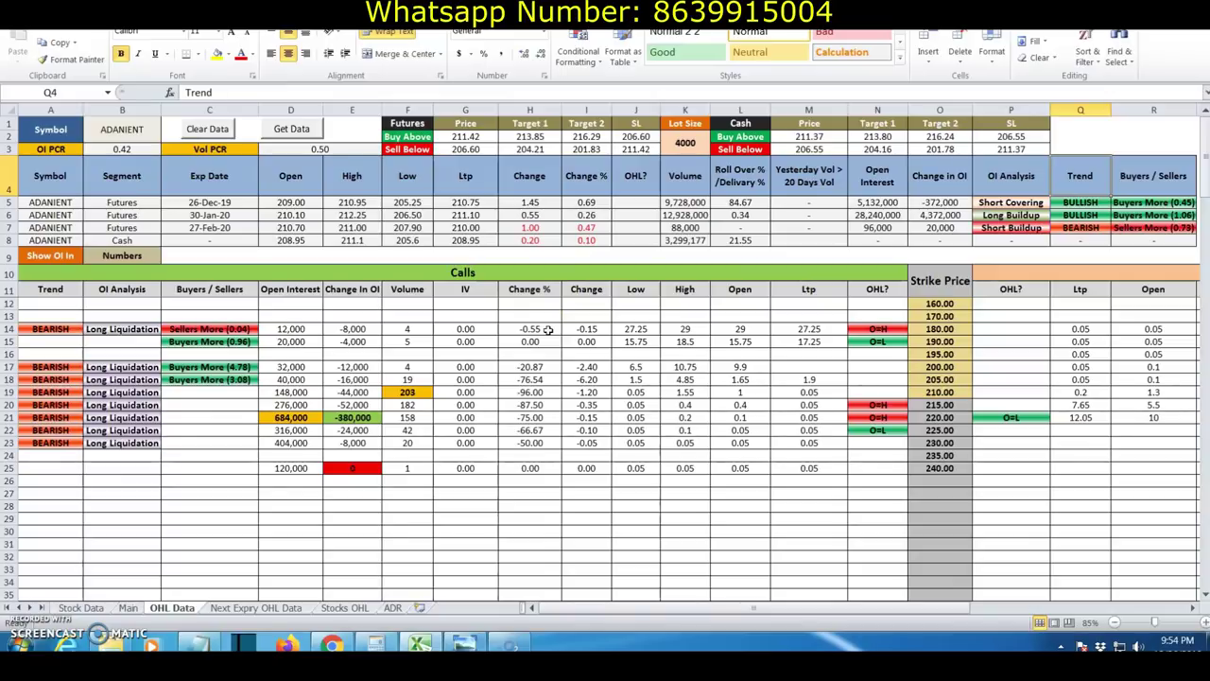
Switch the symbol to NIFTY, clear the previous data and download NIFTY futures data
{"action": "left_click", "coordinate": [126, 130]}
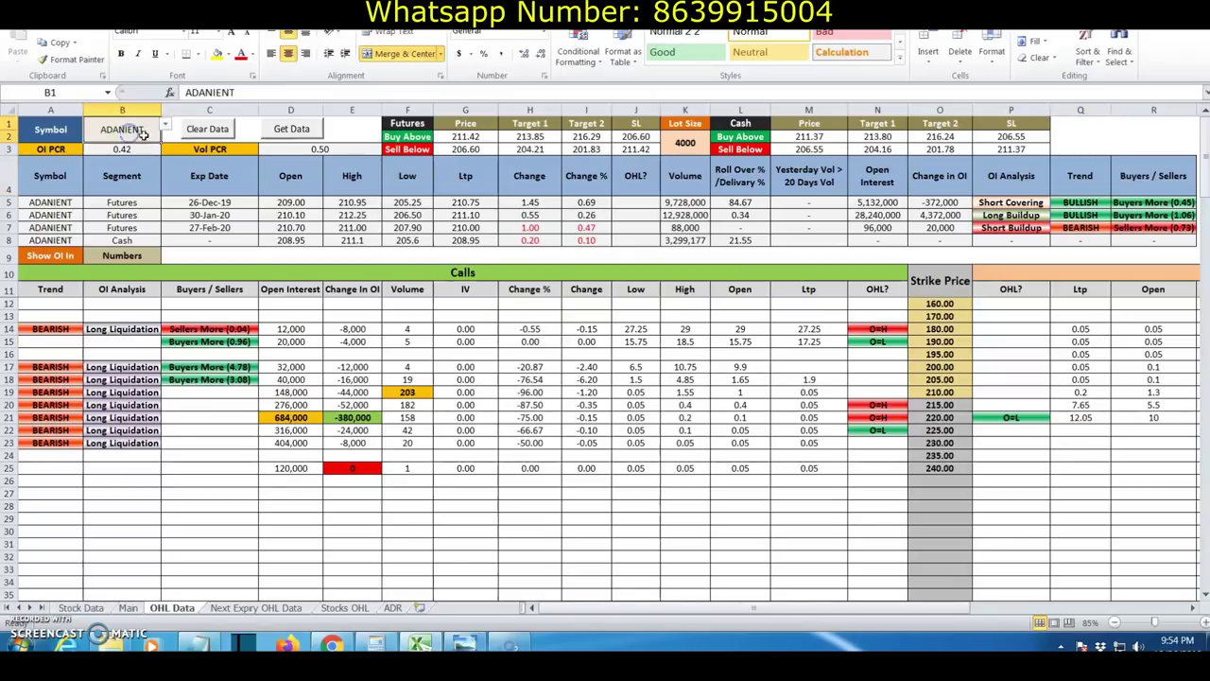
{"action": "left_click", "coordinate": [167, 128]}
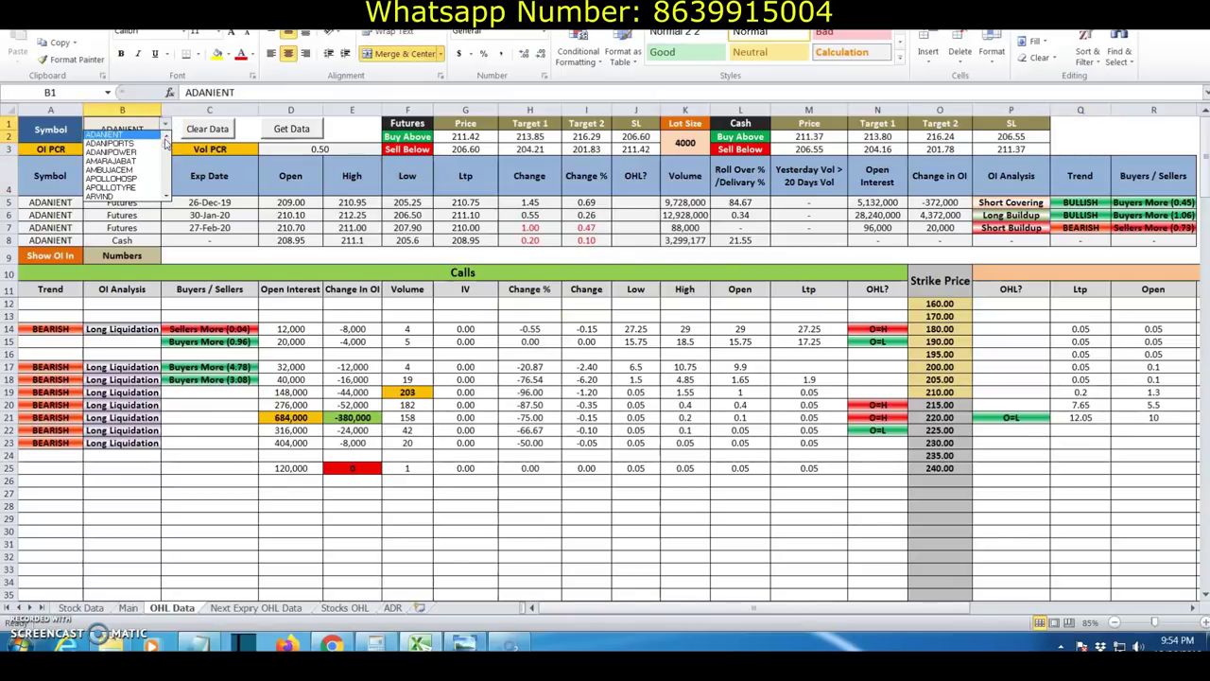
{"action": "scroll", "coordinate": [166, 147], "scroll_direction": "up", "scroll_amount": 2}
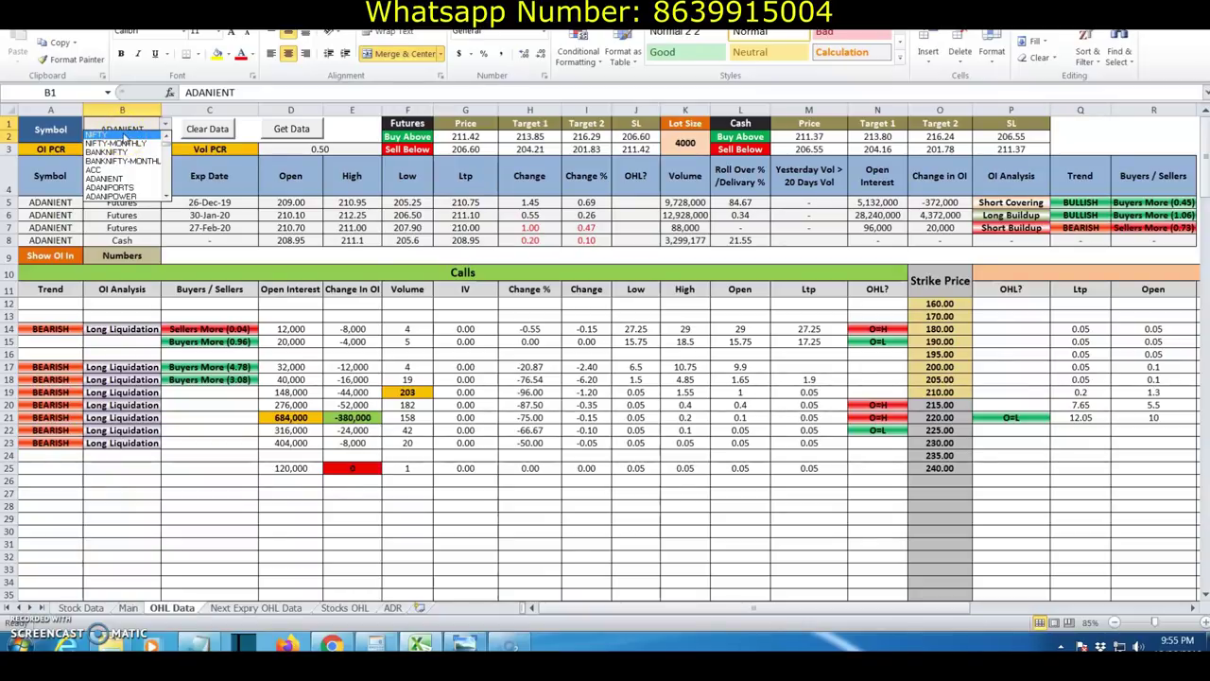
{"action": "left_click", "coordinate": [116, 134]}
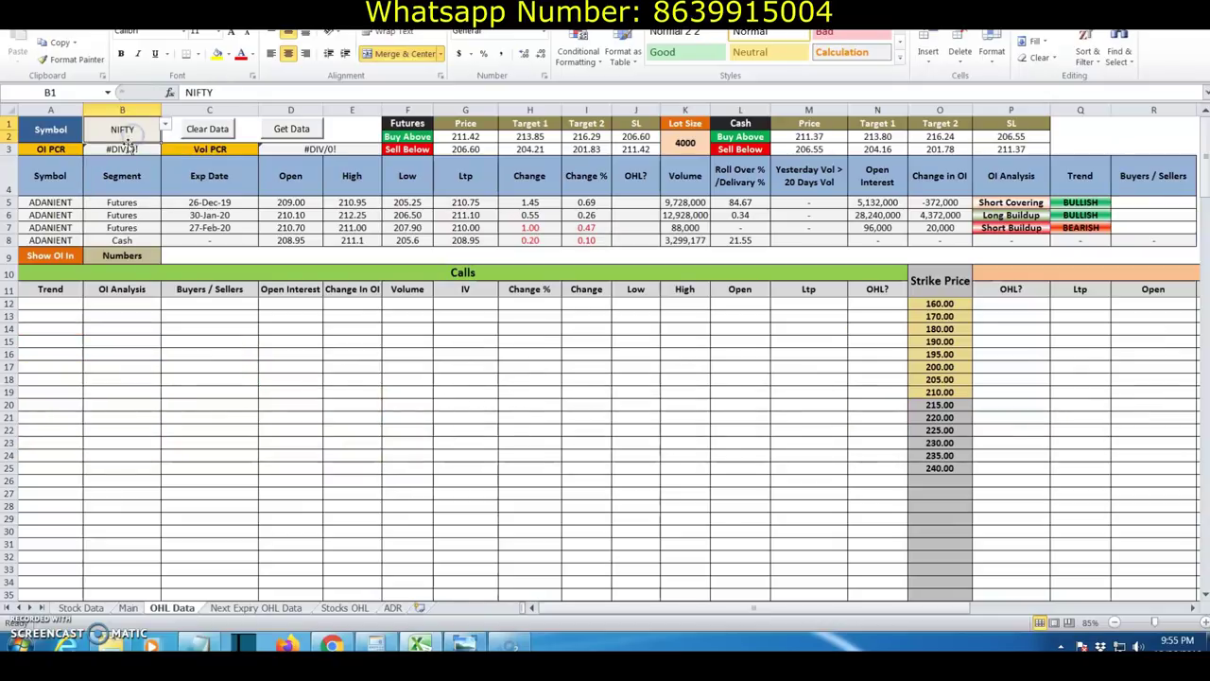
{"action": "left_click", "coordinate": [216, 134]}
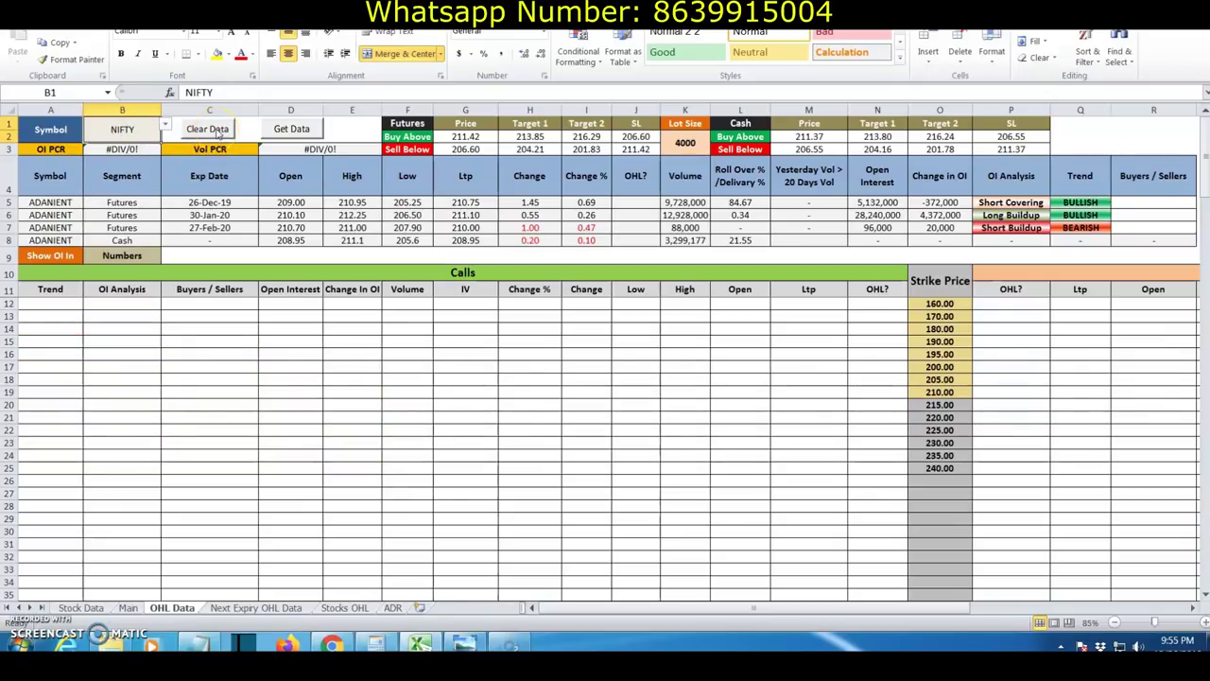
{"action": "left_click", "coordinate": [215, 131]}
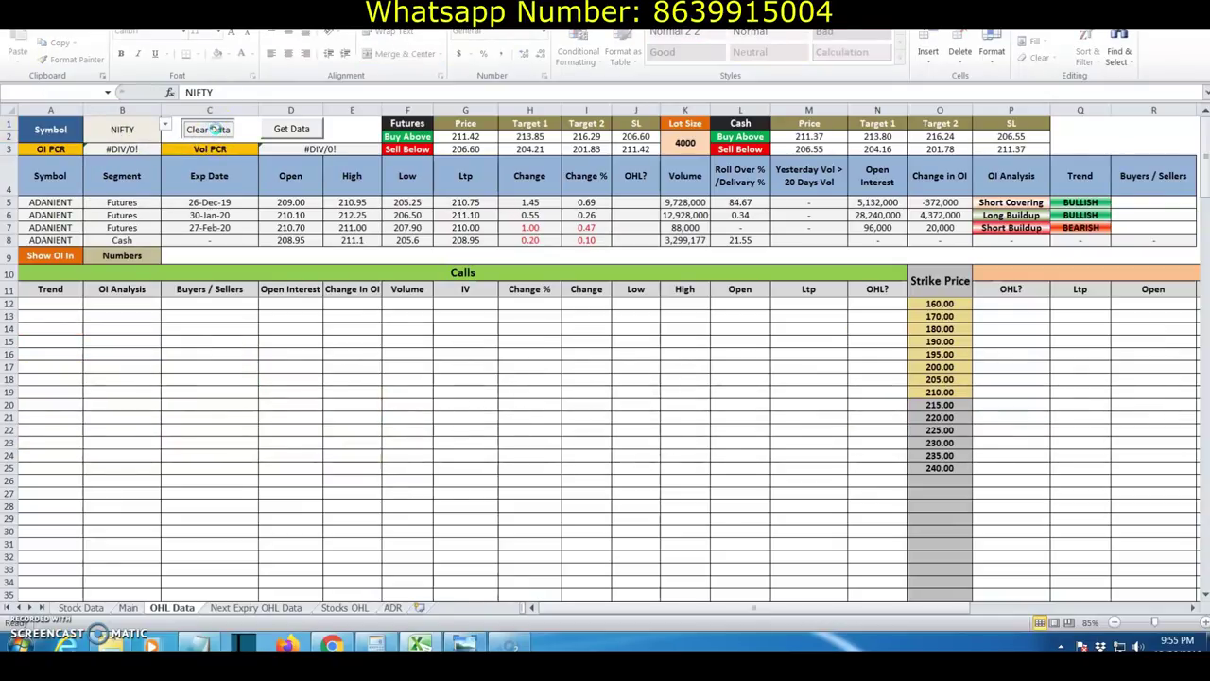
{"action": "left_click", "coordinate": [290, 129]}
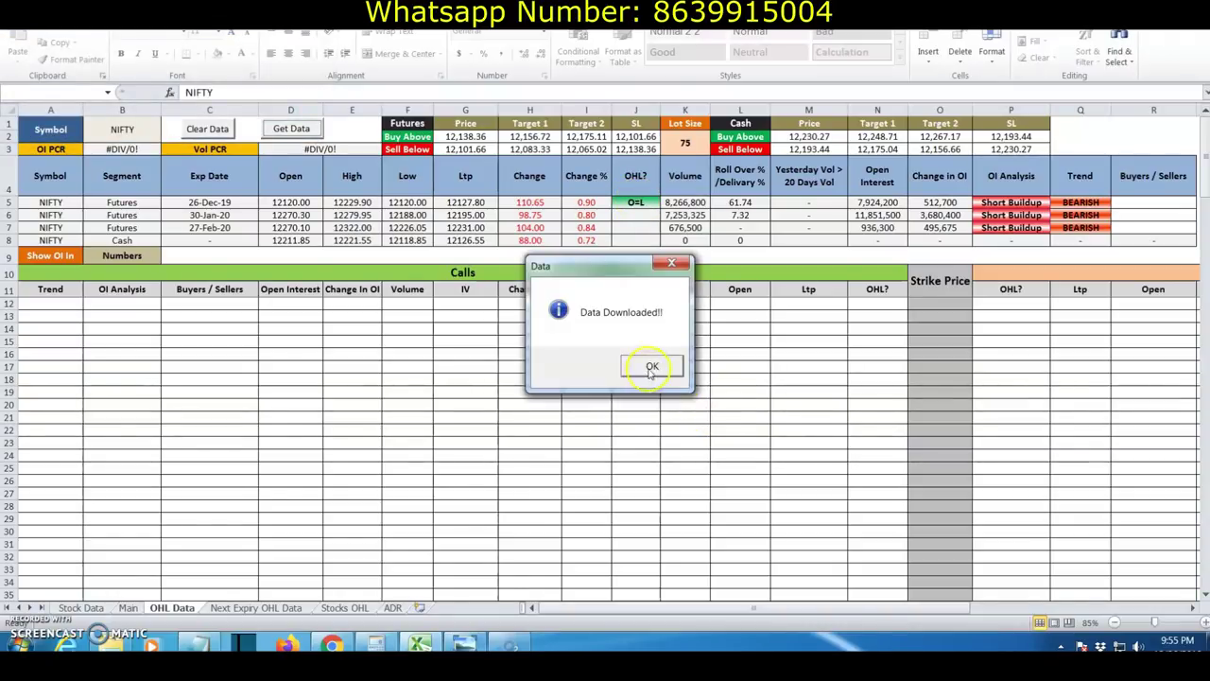
Confirm the download so the NIFTY calls and puts chain fills in from strike 4600
{"action": "left_click", "coordinate": [657, 365]}
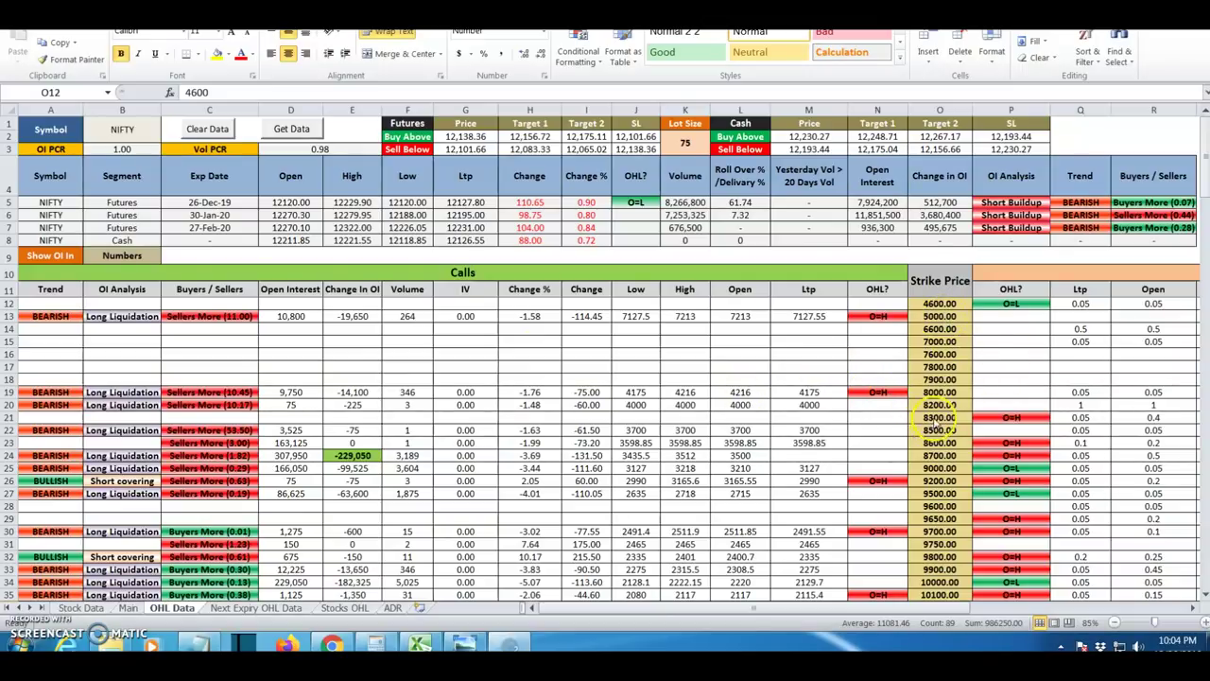
{"action": "key", "text": "ctrl+shift+Down"}
{"action": "scroll", "coordinate": [938, 387], "scroll_direction": "down", "scroll_amount": 15}
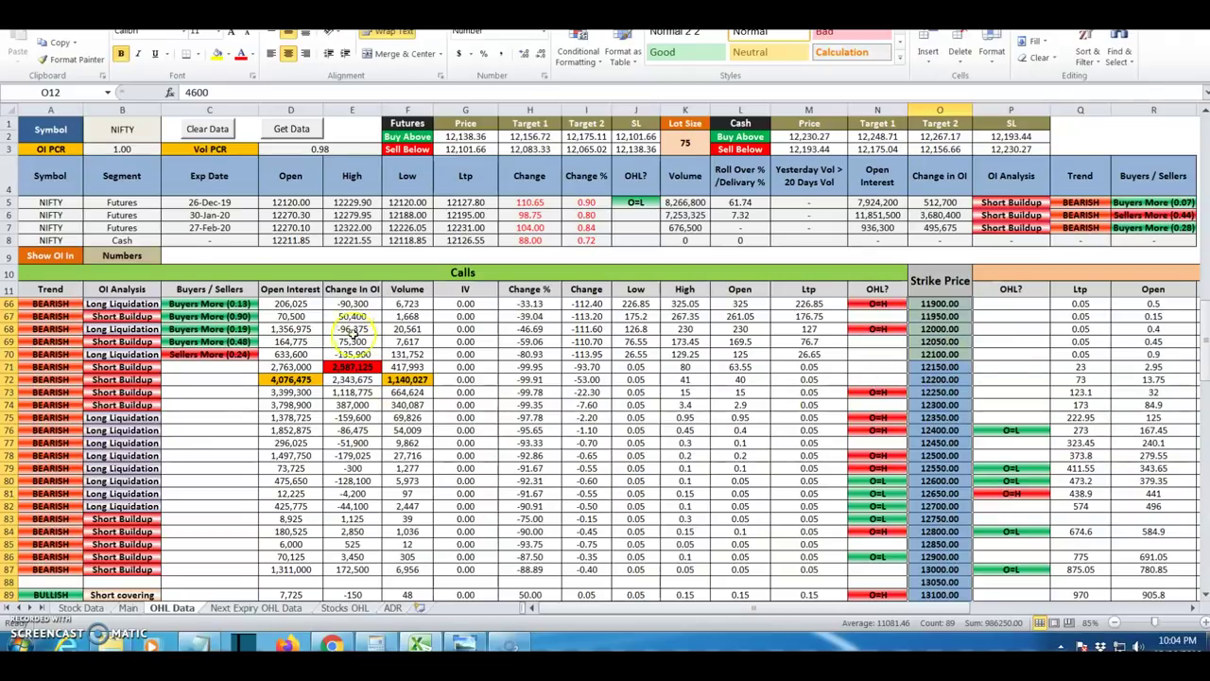
{"action": "left_click", "coordinate": [45, 290]}
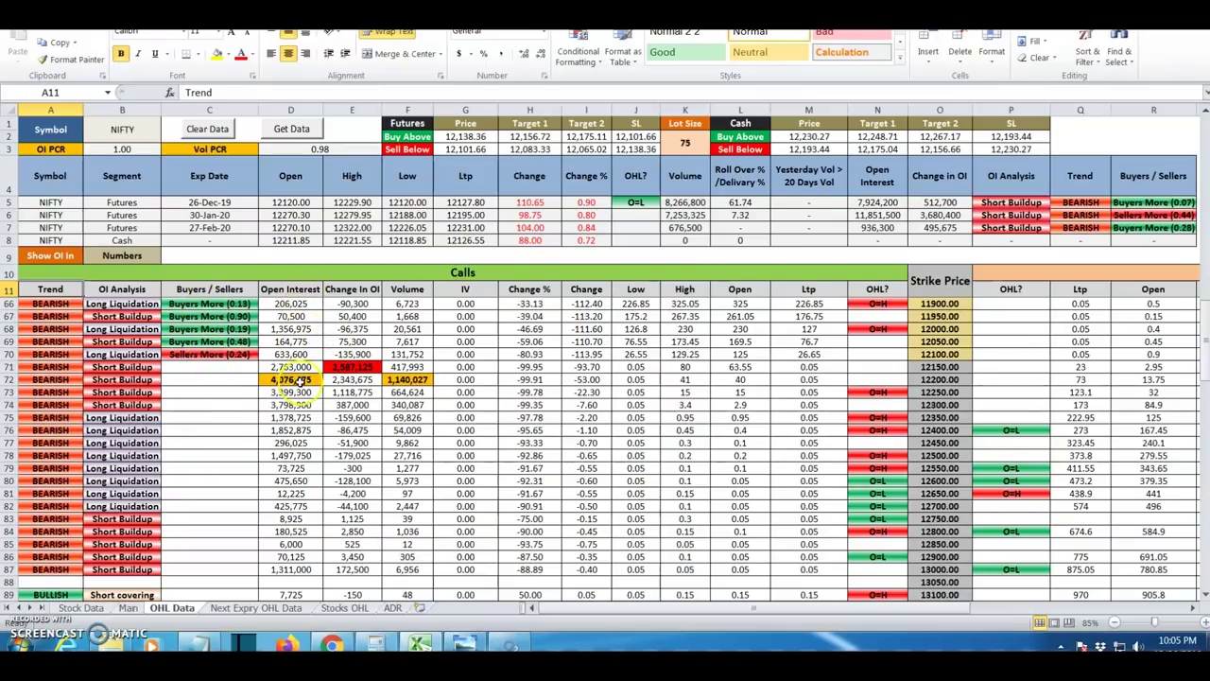
{"action": "left_click", "coordinate": [11, 380]}
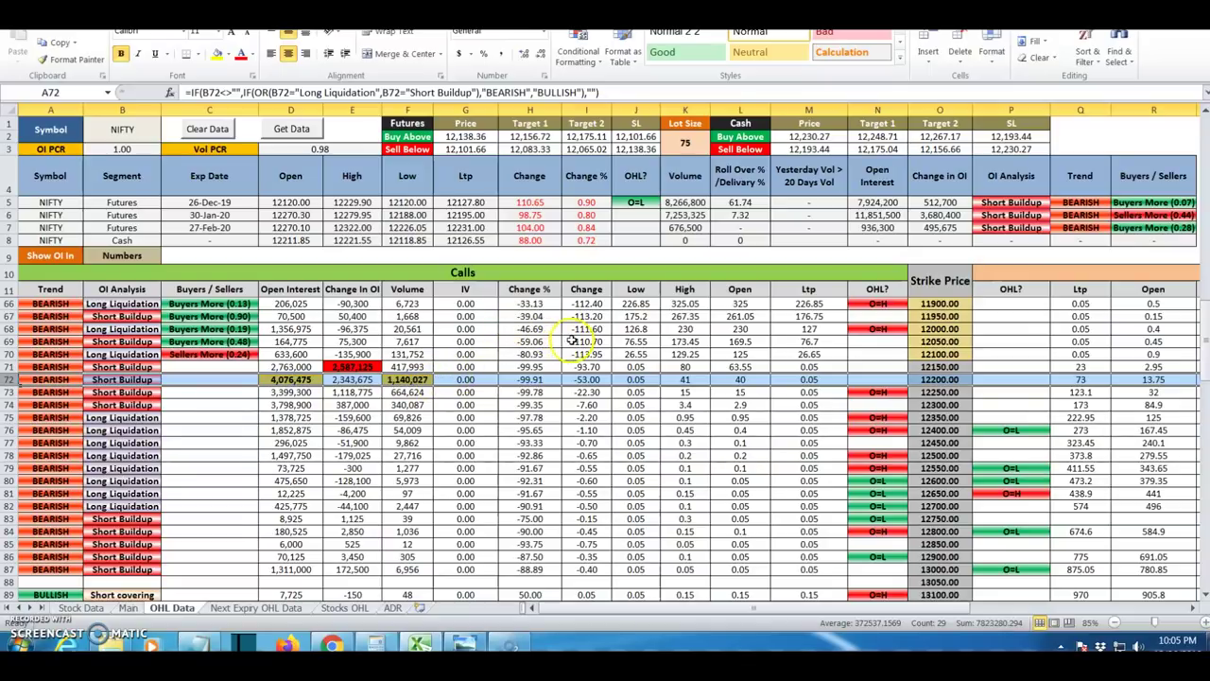
{"action": "left_click", "coordinate": [740, 290]}
{"action": "left_click", "coordinate": [685, 289]}
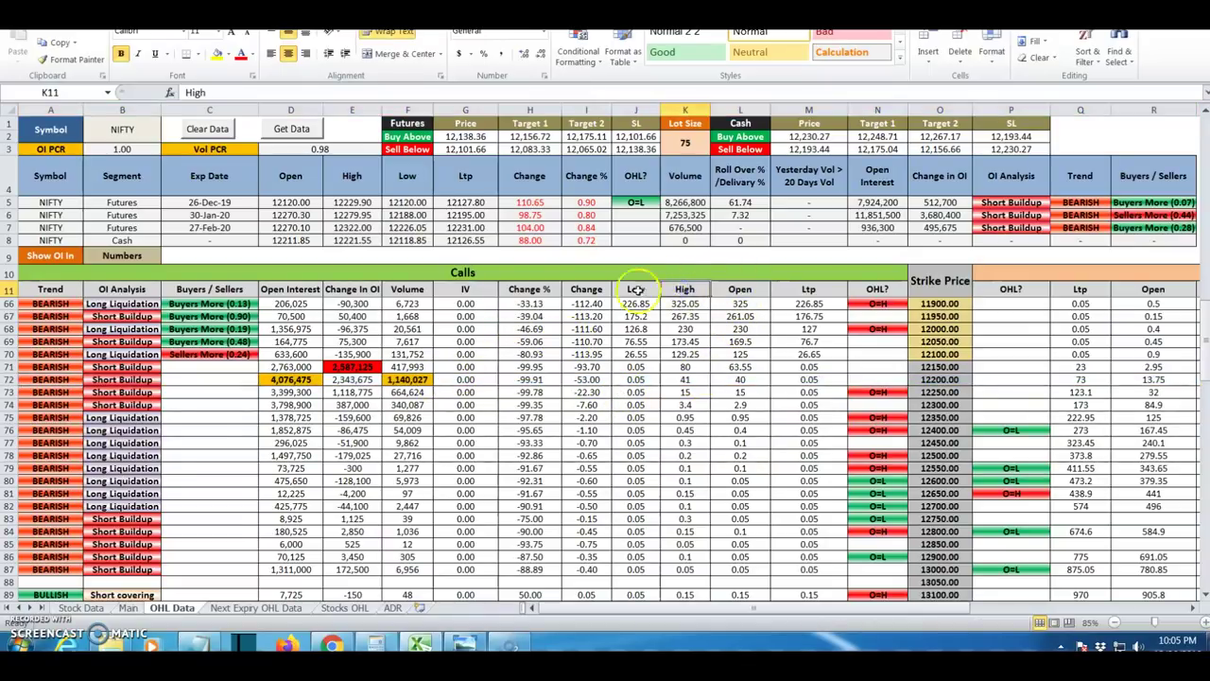
{"action": "left_click", "coordinate": [635, 289]}
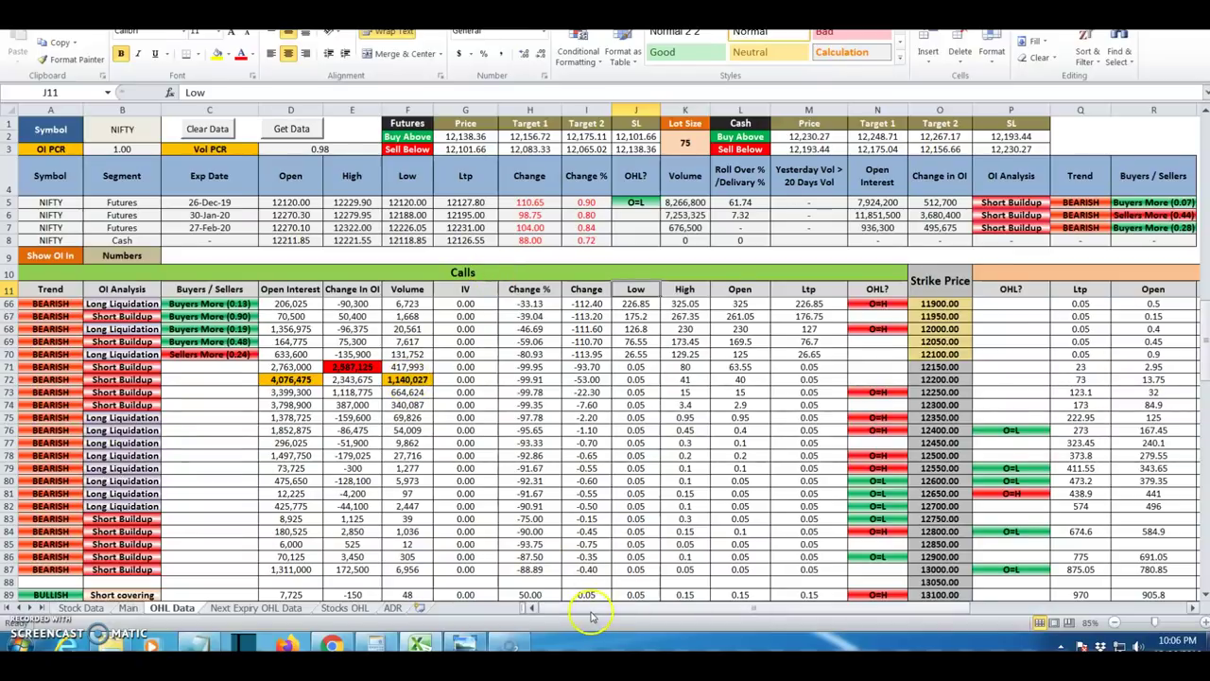
{"action": "left_click_drag", "start_coordinate": [671, 609], "coordinate": [771, 612]}
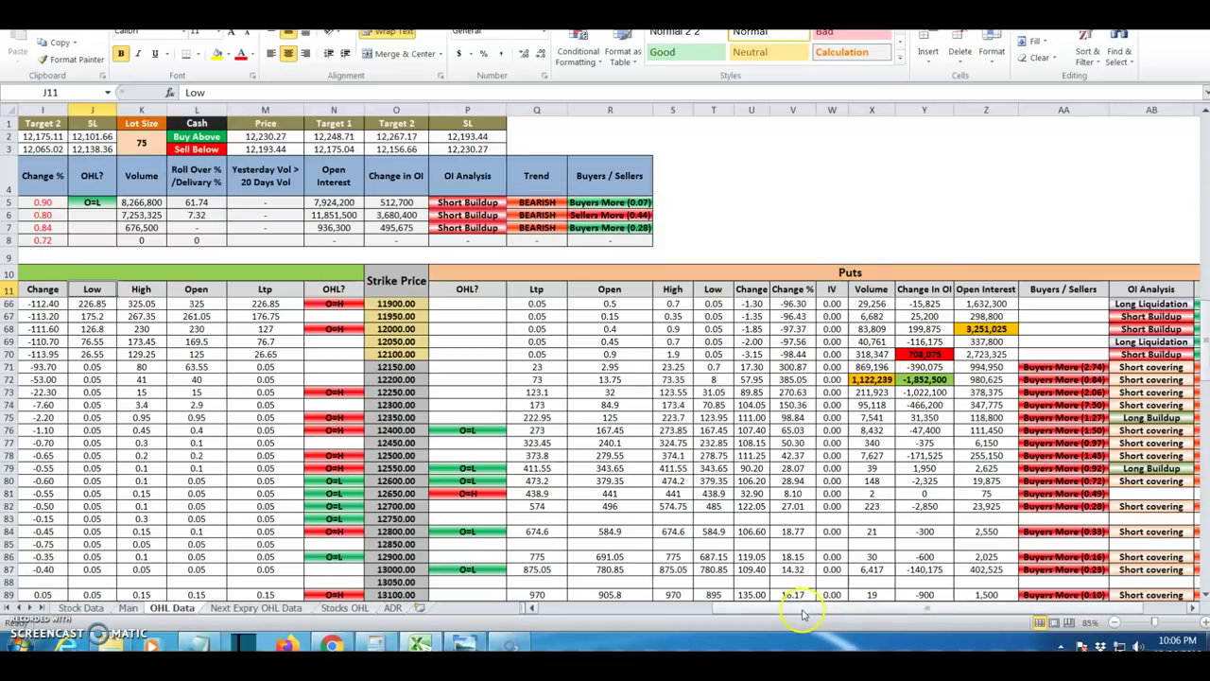
{"action": "left_click_drag", "start_coordinate": [804, 612], "coordinate": [622, 622]}
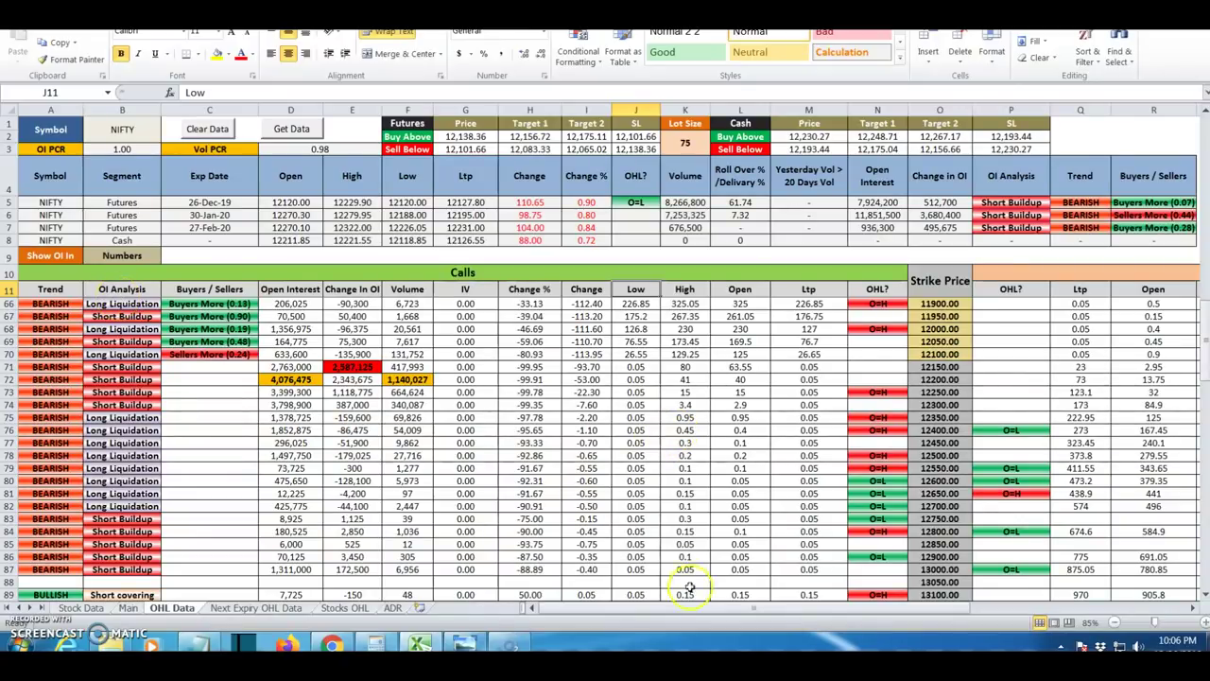
{"action": "left_click", "coordinate": [1079, 175]}
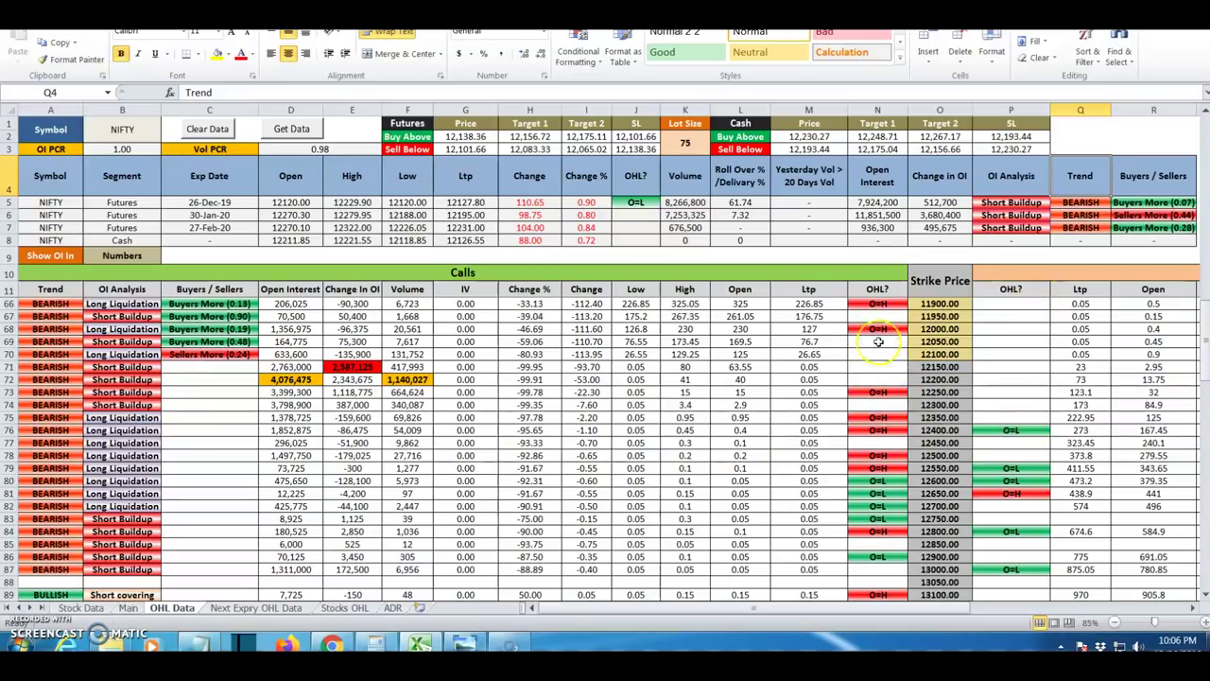
{"action": "scroll", "coordinate": [894, 473], "scroll_direction": "down", "scroll_amount": 5}
{"action": "scroll", "coordinate": [894, 473], "scroll_direction": "up", "scroll_amount": 6}
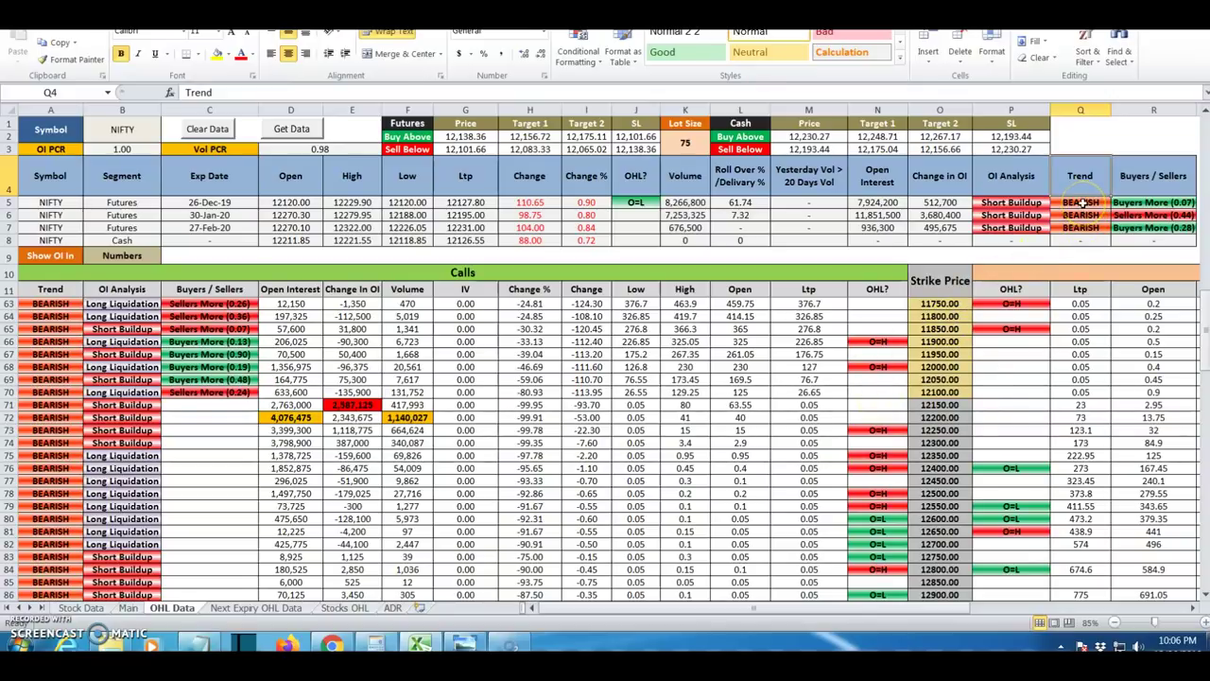
{"action": "left_click_drag", "start_coordinate": [1081, 202], "coordinate": [1081, 228]}
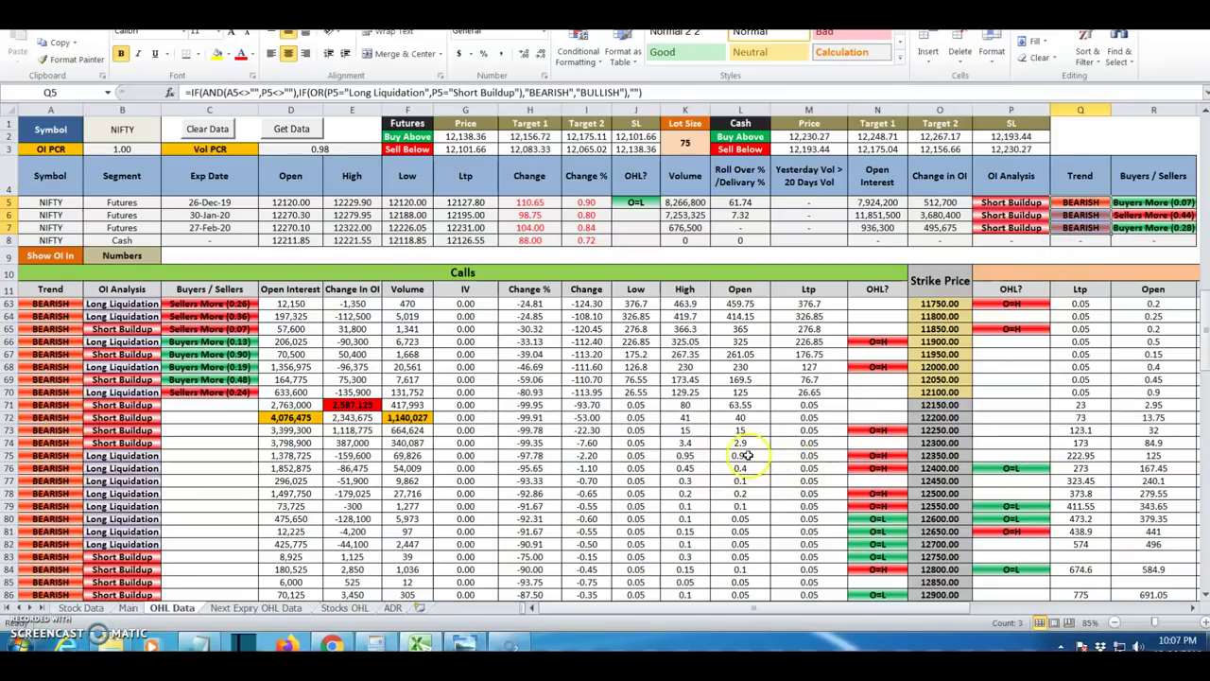
{"action": "left_click", "coordinate": [876, 432]}
{"action": "left_click", "coordinate": [882, 430]}
{"action": "left_click", "coordinate": [407, 124]}
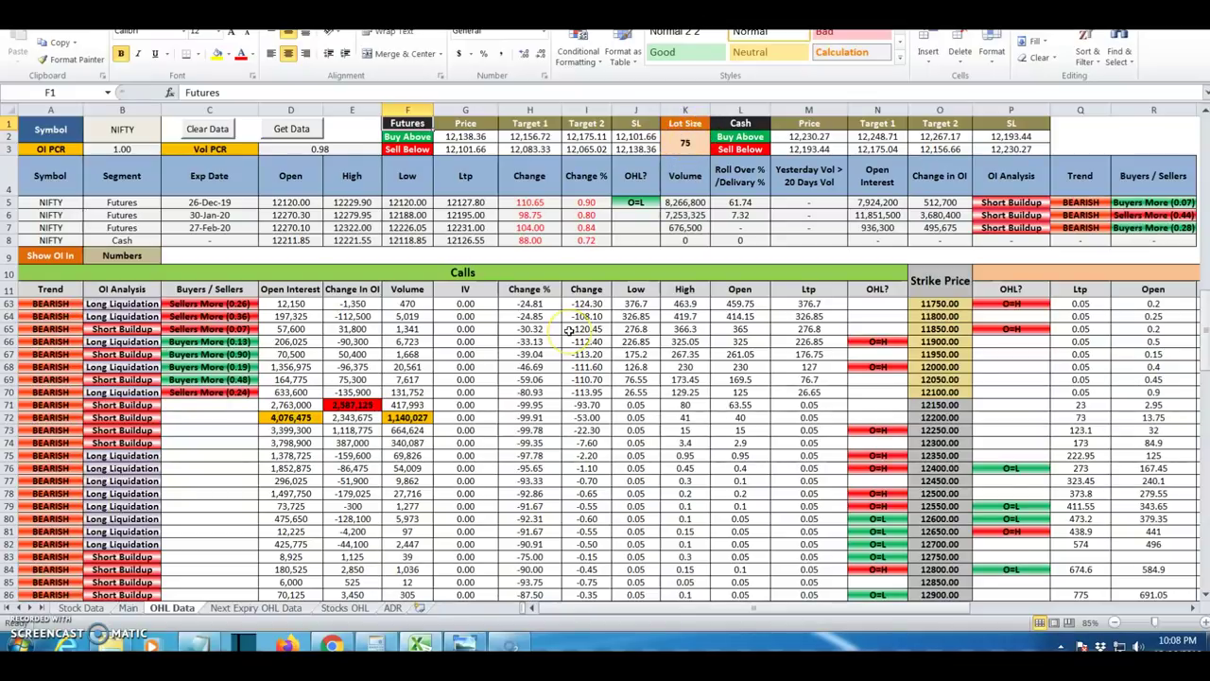
Change the symbol to YESBANK, clear the old NIFTY data and fetch fresh YESBANK data
{"action": "left_click", "coordinate": [138, 128]}
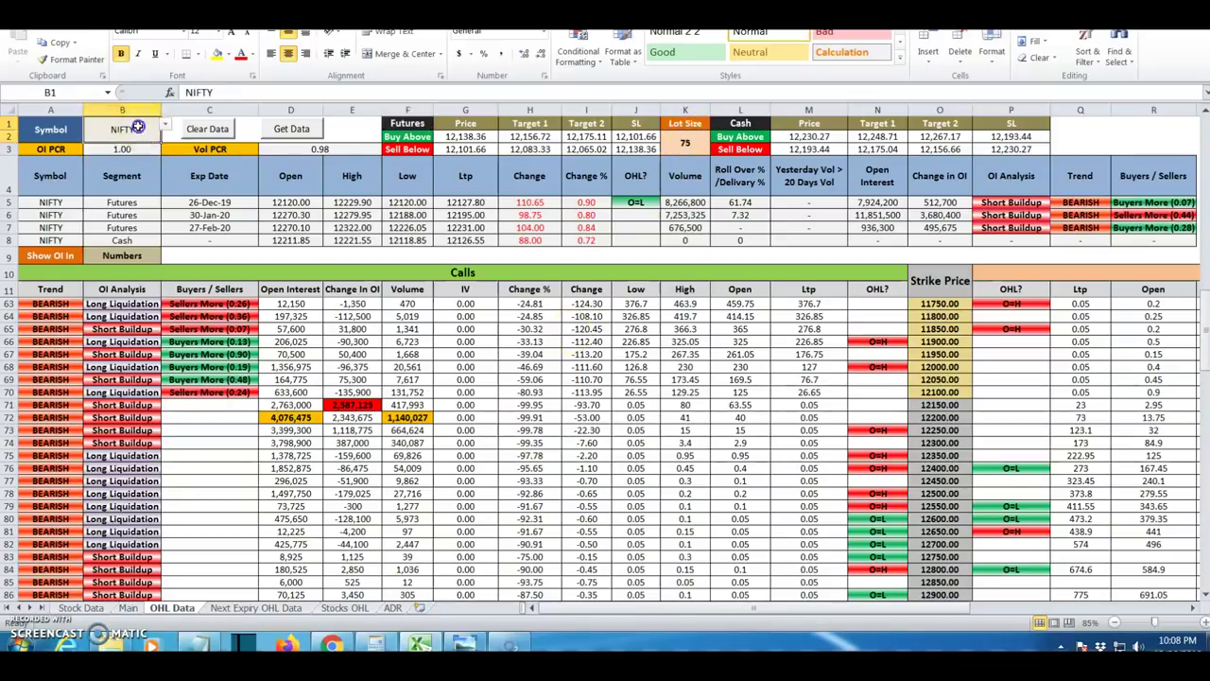
{"action": "left_click", "coordinate": [168, 128]}
{"action": "left_click_drag", "start_coordinate": [167, 137], "coordinate": [167, 193]}
{"action": "left_click", "coordinate": [142, 189]}
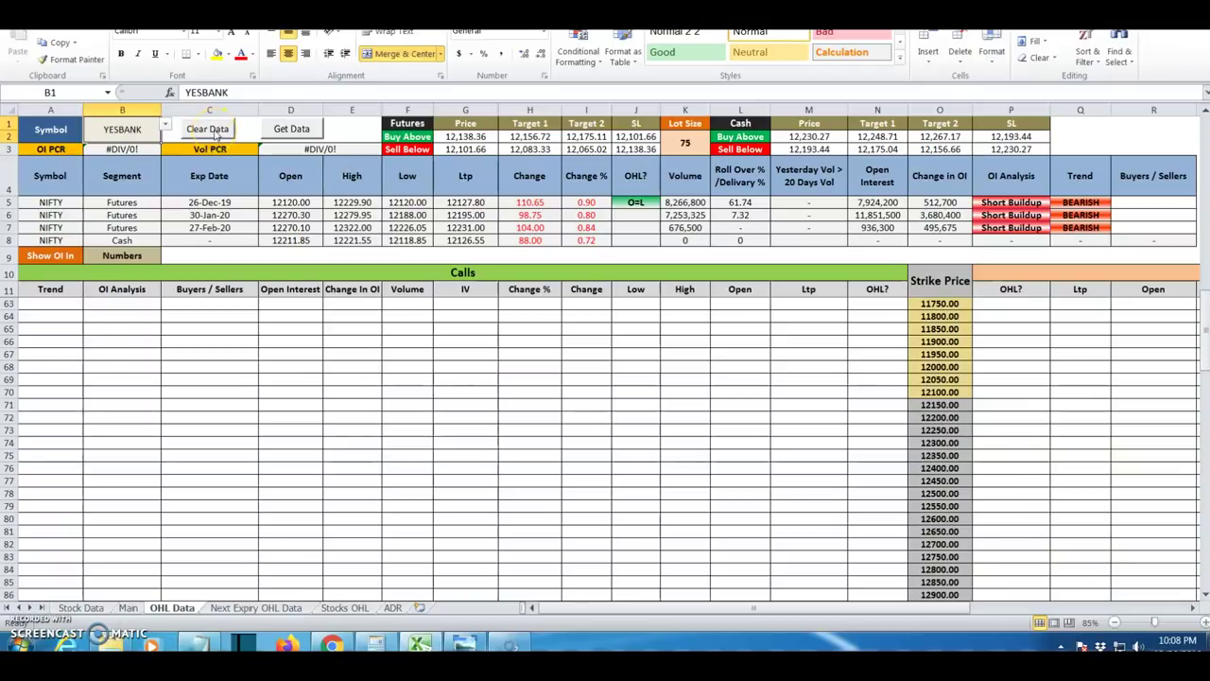
{"action": "left_click", "coordinate": [214, 132]}
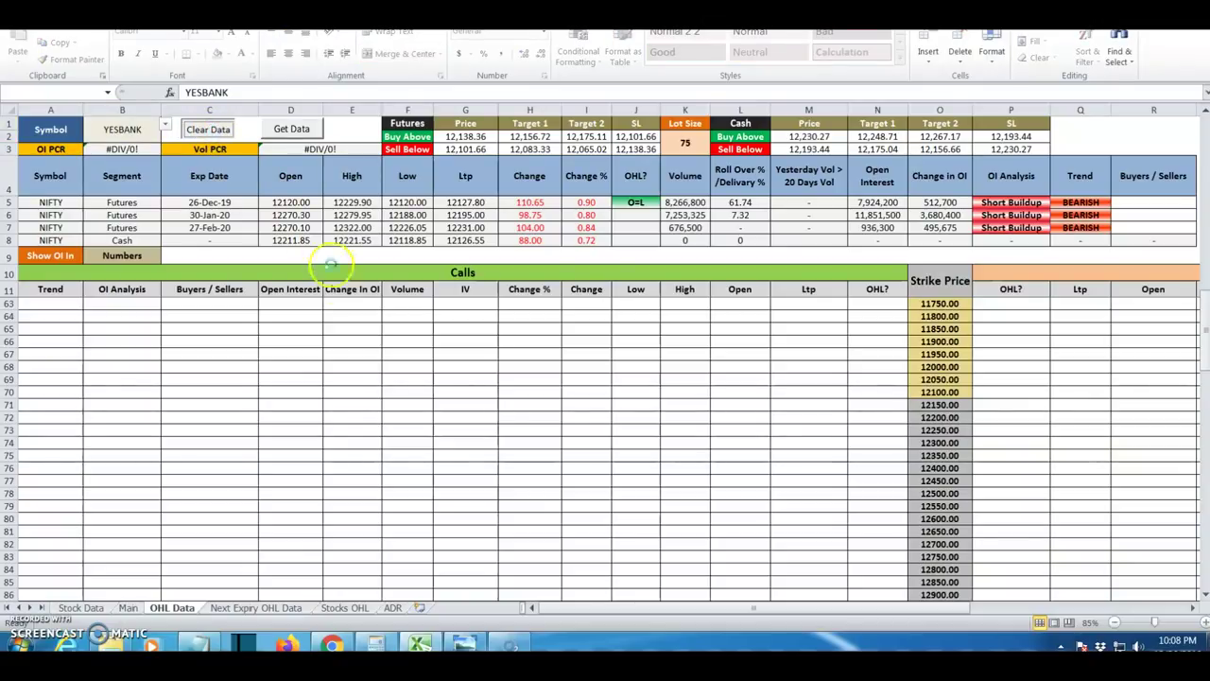
{"action": "left_click", "coordinate": [305, 132]}
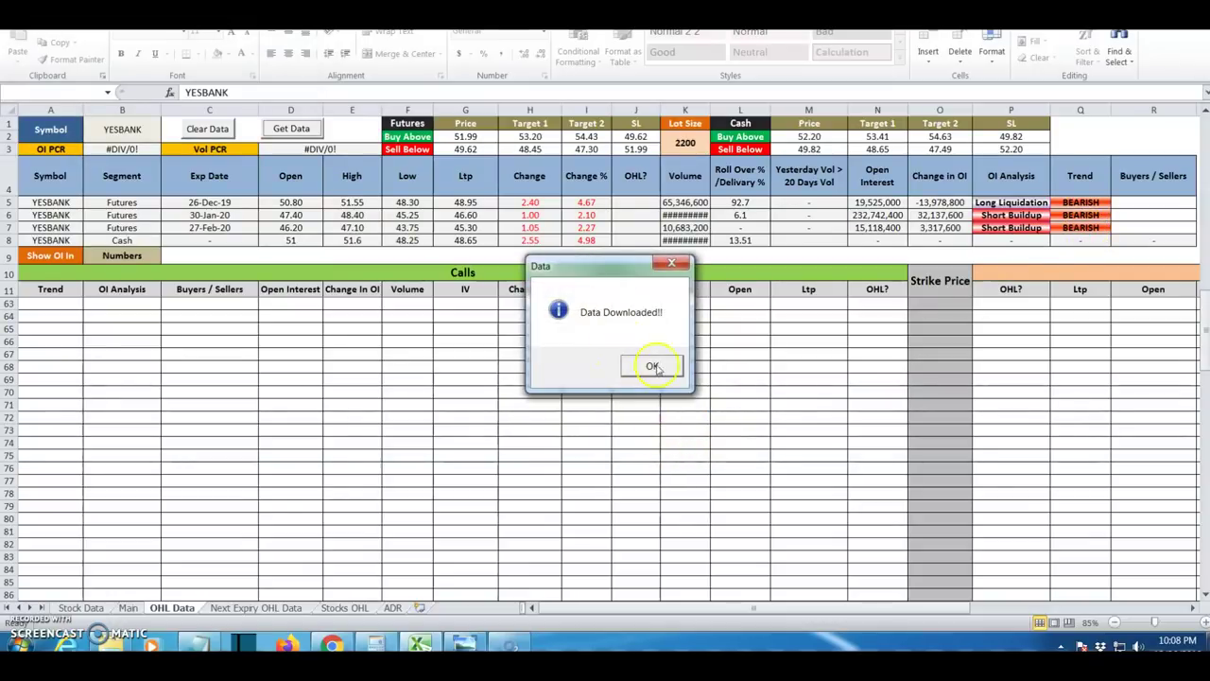
Confirm the download and review the YESBANK chain formulas in O21, S21 and Trend cells Q5:Q7
{"action": "left_click", "coordinate": [651, 364]}
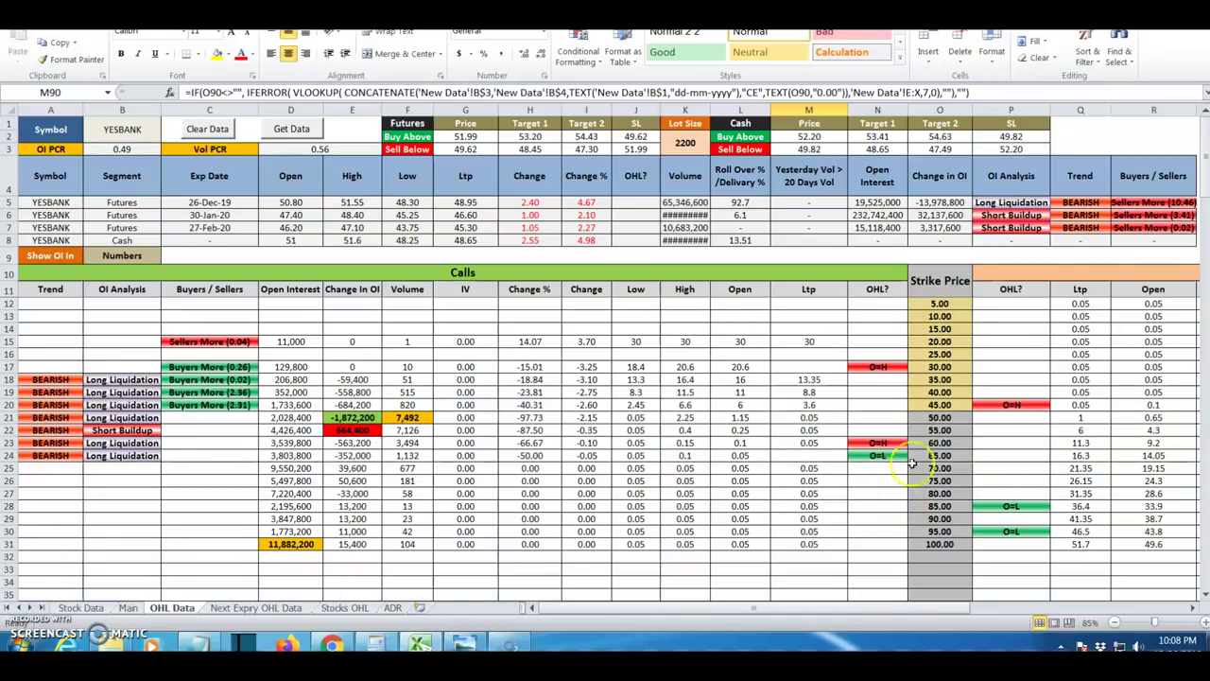
{"action": "left_click", "coordinate": [938, 417]}
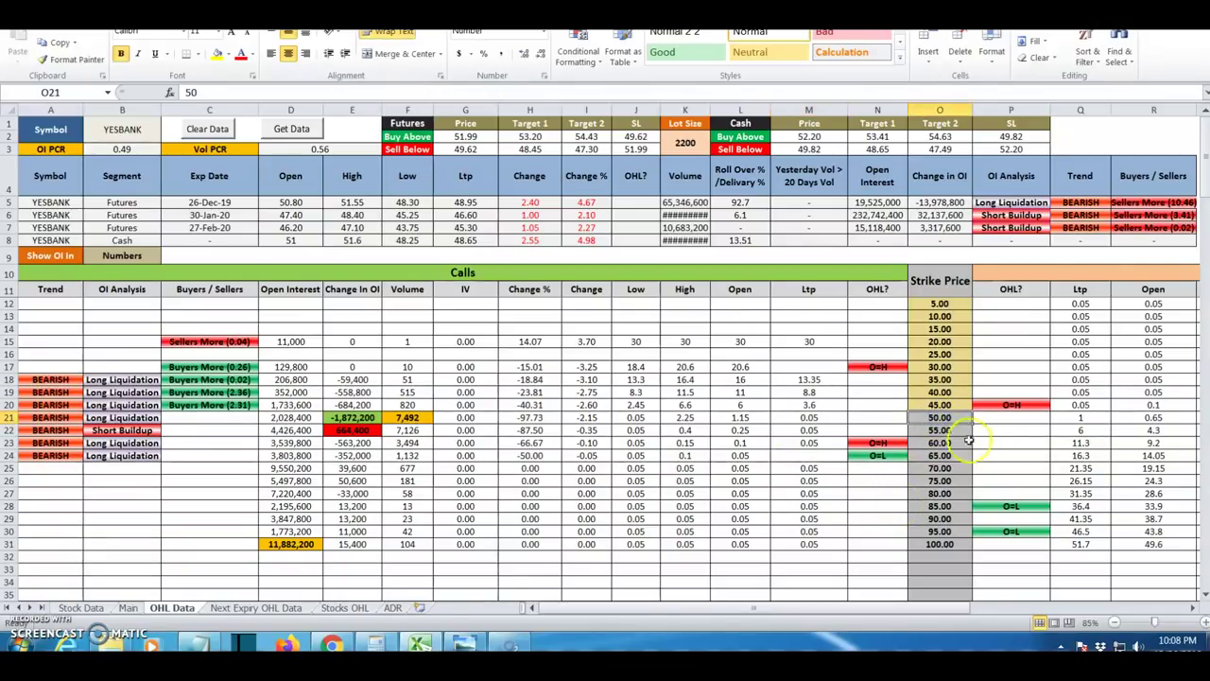
{"action": "left_click_drag", "start_coordinate": [941, 610], "coordinate": [988, 609]}
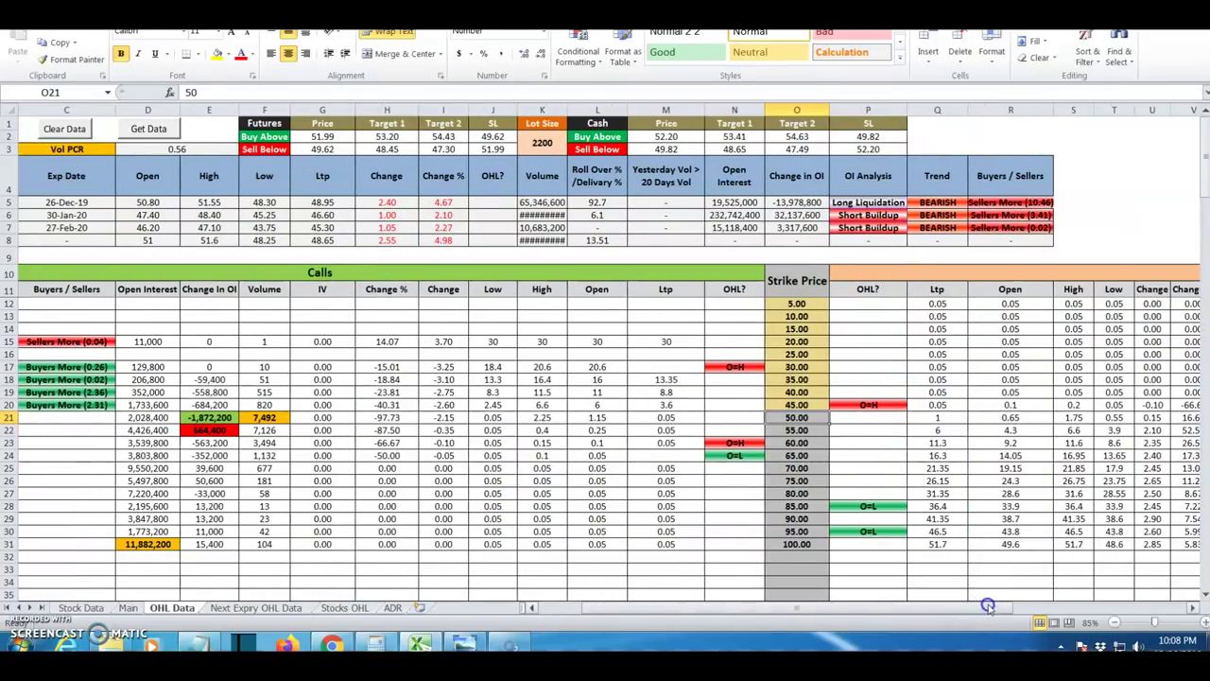
{"action": "left_click", "coordinate": [1074, 419]}
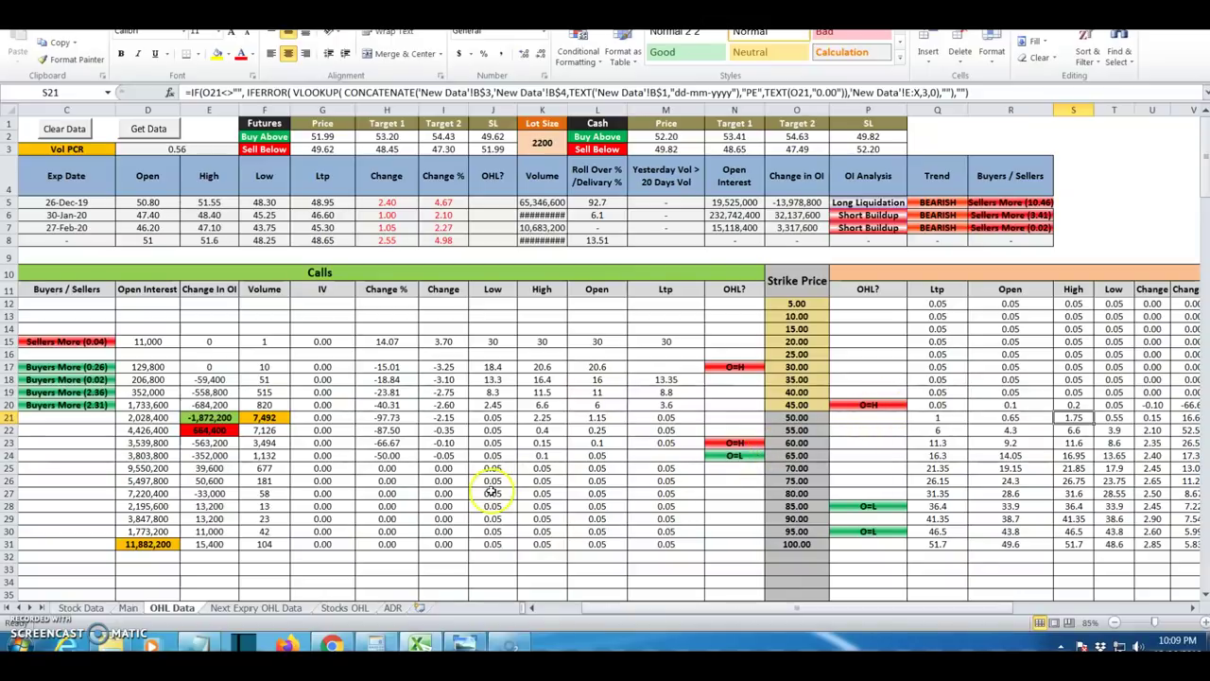
{"action": "scroll", "coordinate": [140, 202], "scroll_direction": "left", "scroll_amount": 2}
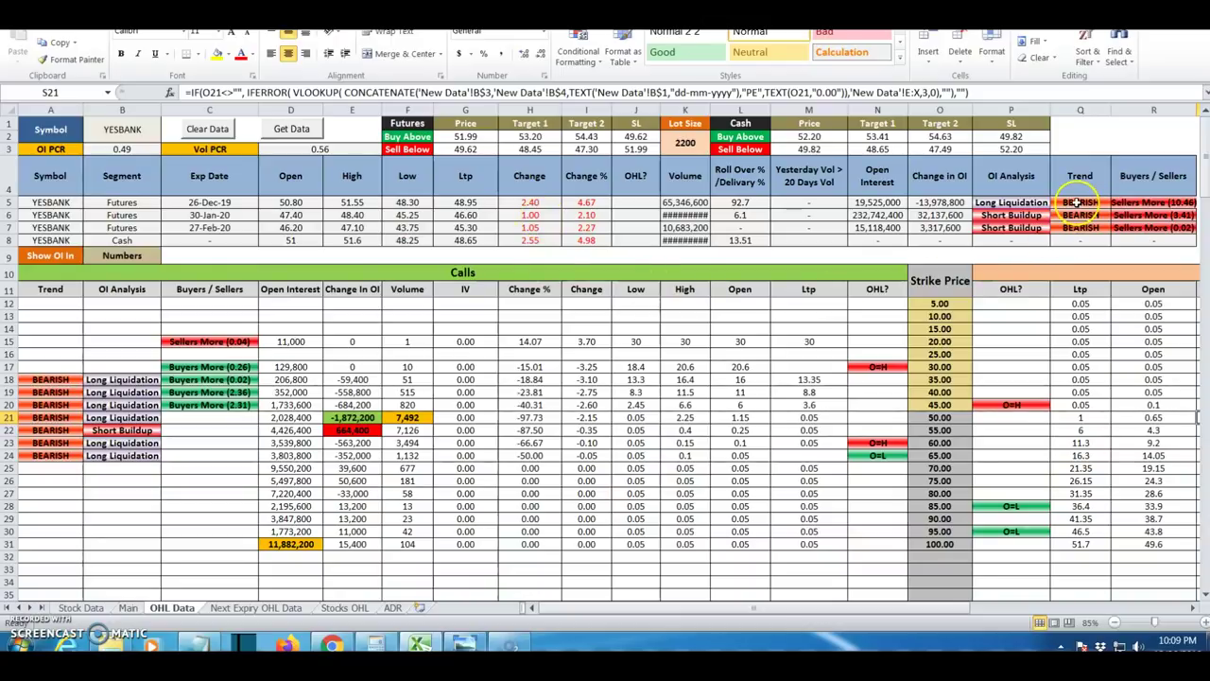
{"action": "left_click_drag", "start_coordinate": [1074, 203], "coordinate": [1080, 228]}
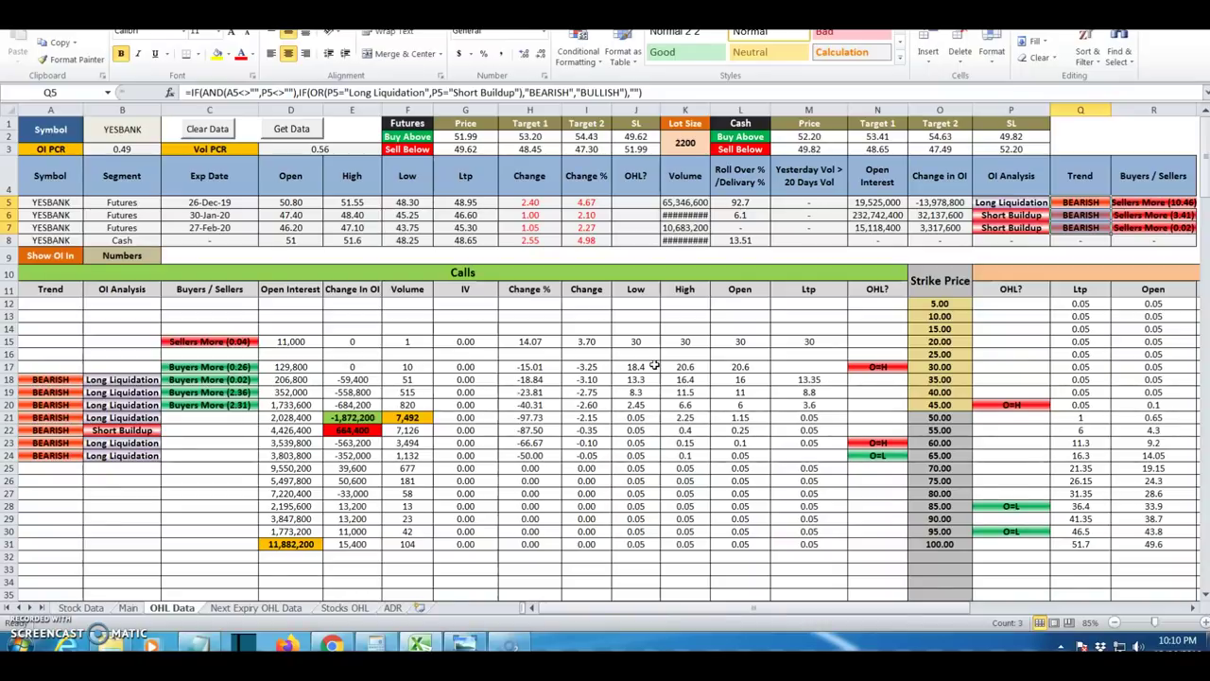
Change the symbol to BANKNIFTY, clear the YESBANK data and download BANKNIFTY data
{"action": "left_click", "coordinate": [122, 130]}
{"action": "left_click", "coordinate": [165, 126]}
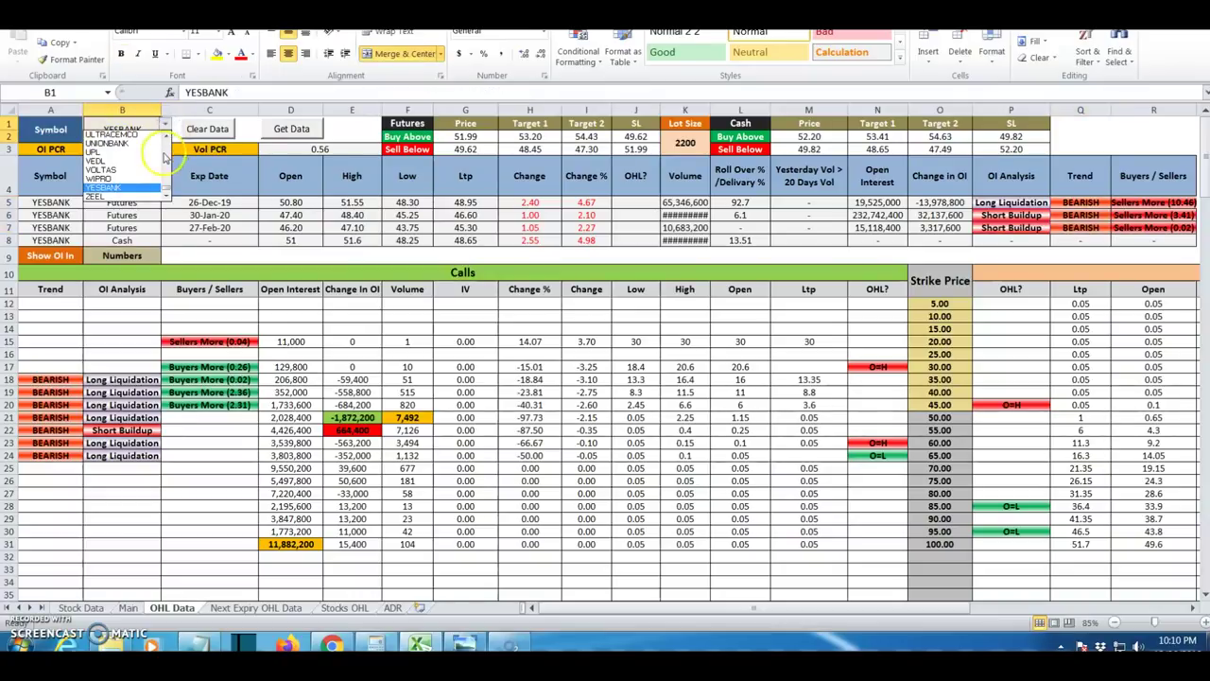
{"action": "scroll", "coordinate": [132, 160], "scroll_direction": "up", "scroll_amount": 10}
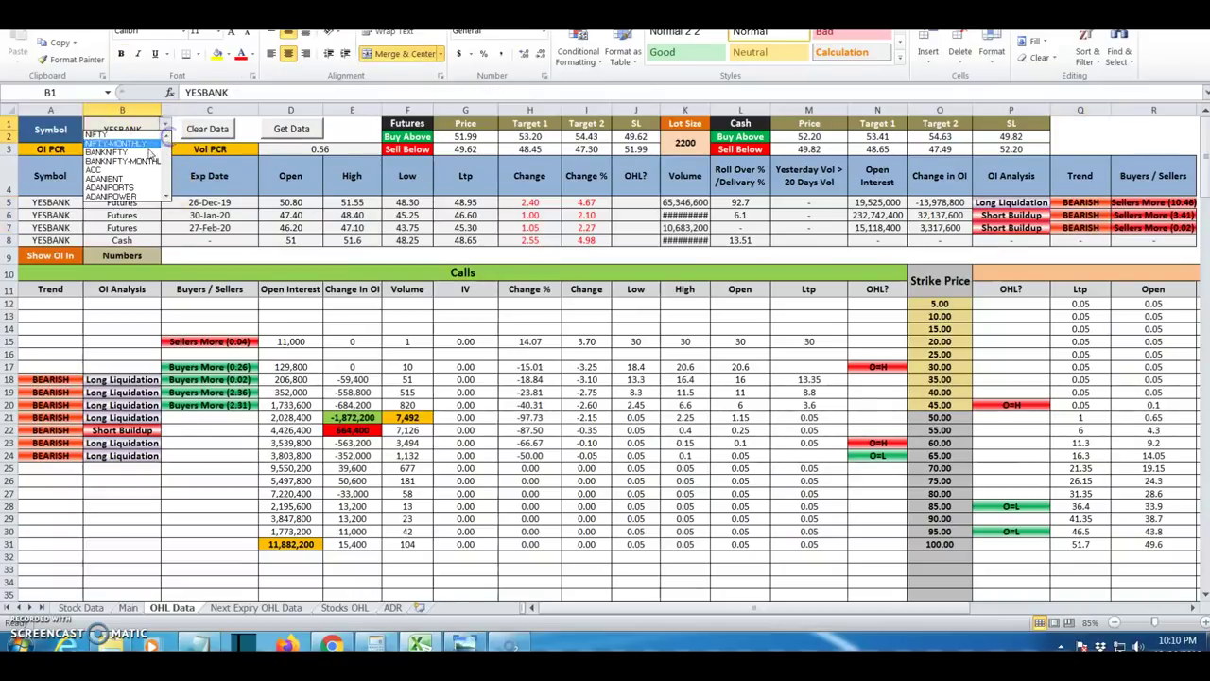
{"action": "left_click", "coordinate": [112, 144]}
{"action": "left_click", "coordinate": [213, 130]}
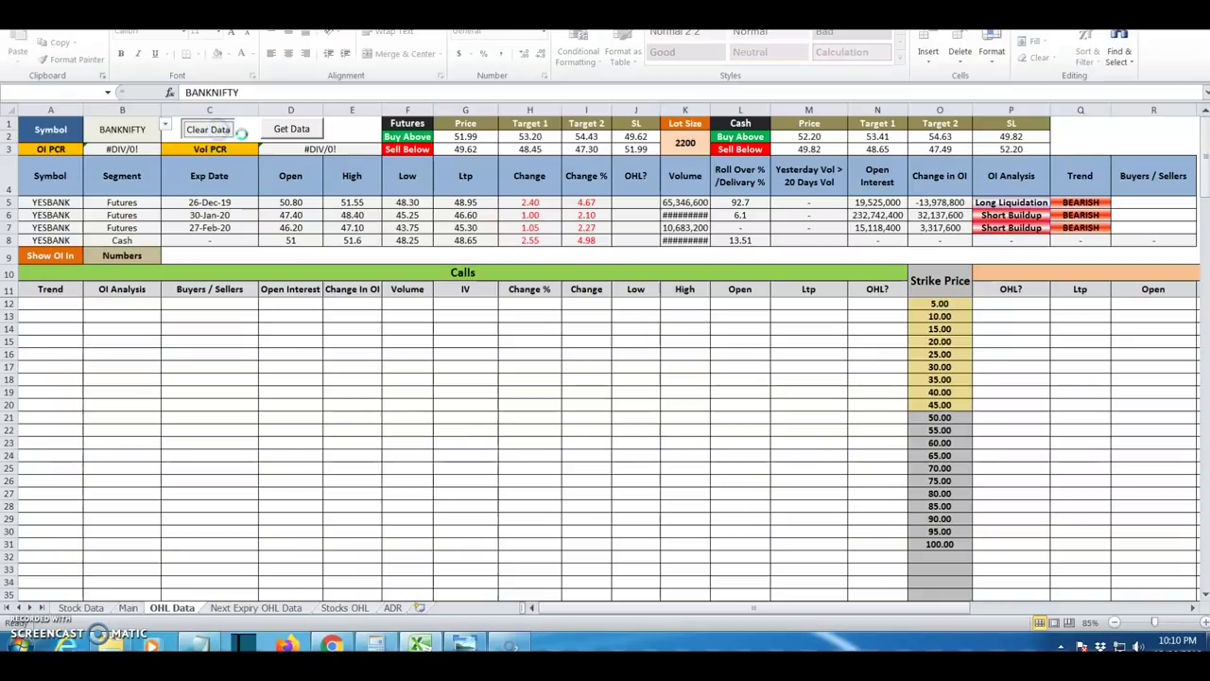
{"action": "left_click", "coordinate": [291, 130]}
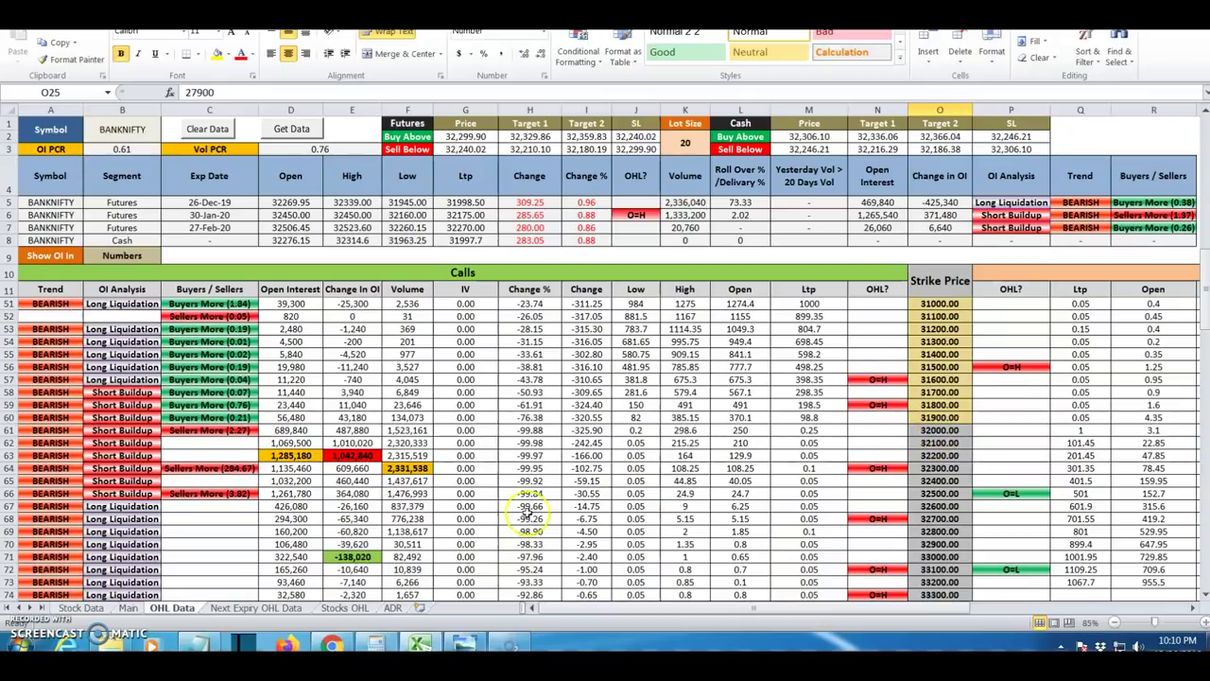
Review the BANKNIFTY chain around strike 32200 and the futures Trend results Q5:Q7
{"action": "left_click", "coordinate": [265, 457]}
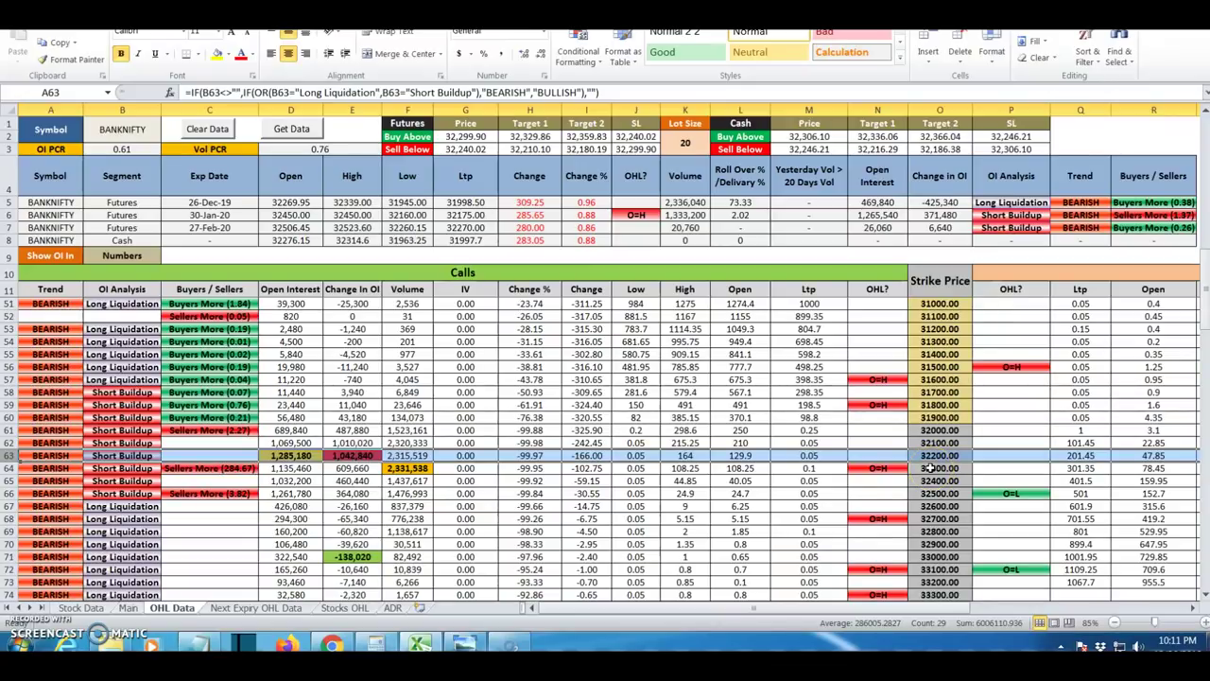
{"action": "scroll", "coordinate": [931, 468], "scroll_direction": "up", "scroll_amount": 11}
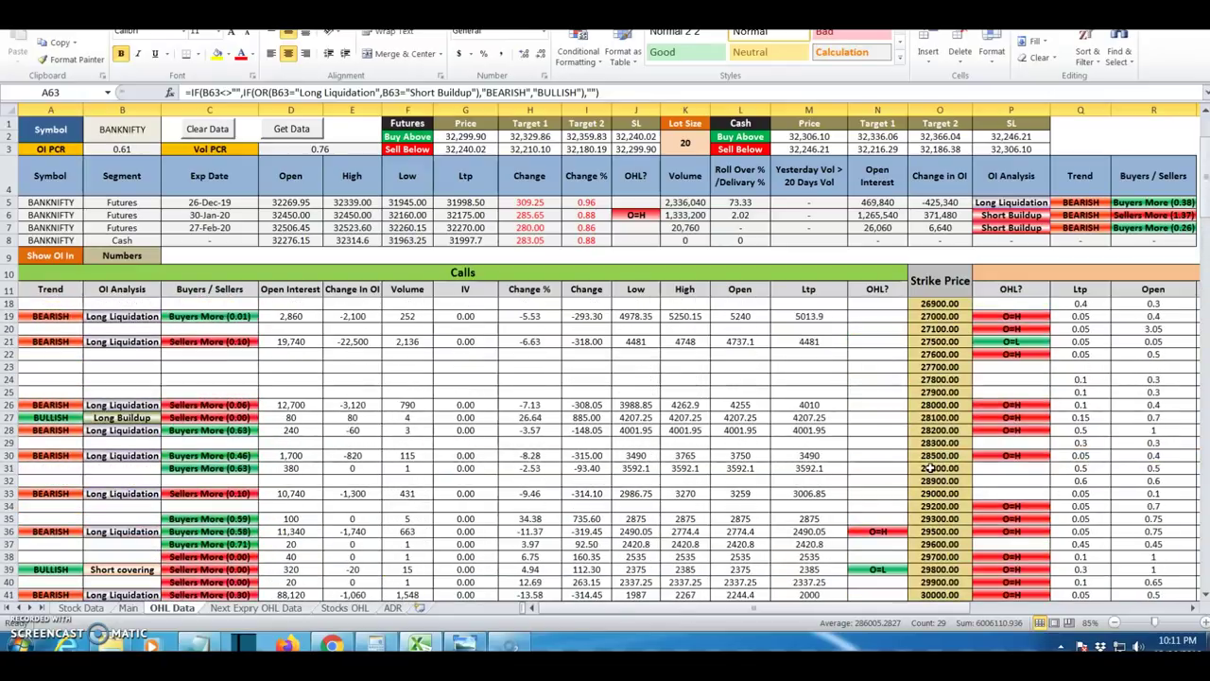
{"action": "left_click_drag", "start_coordinate": [1080, 202], "coordinate": [1082, 228]}
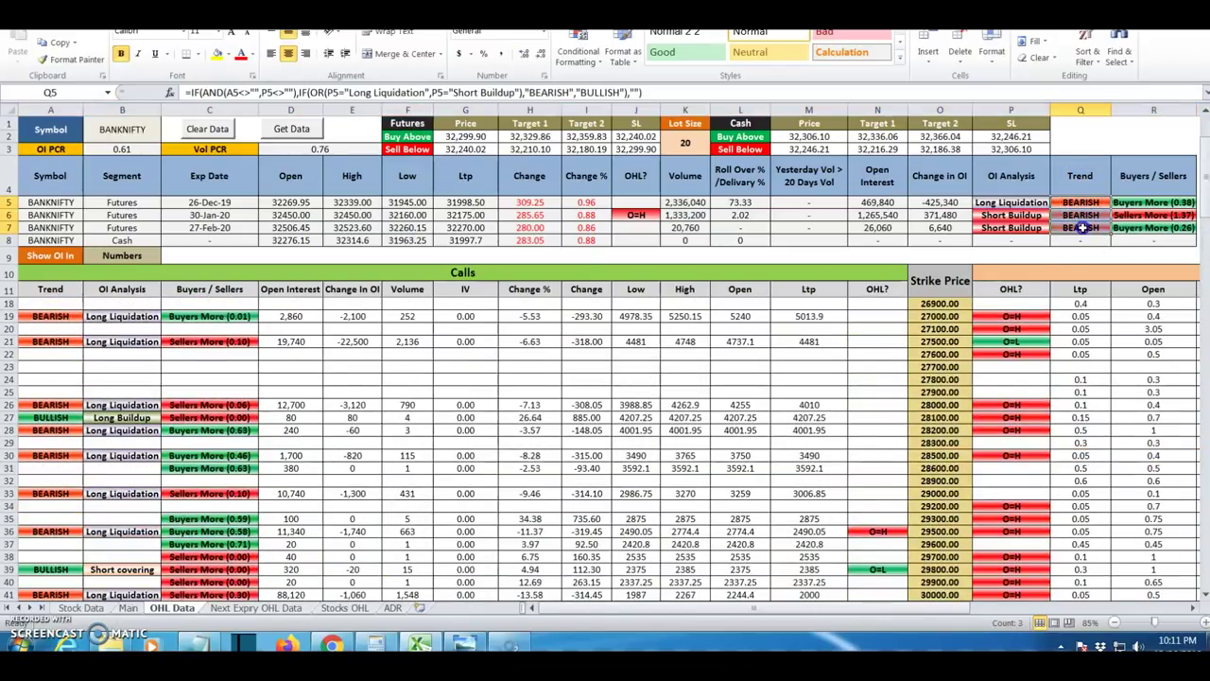
{"action": "left_click", "coordinate": [135, 129]}
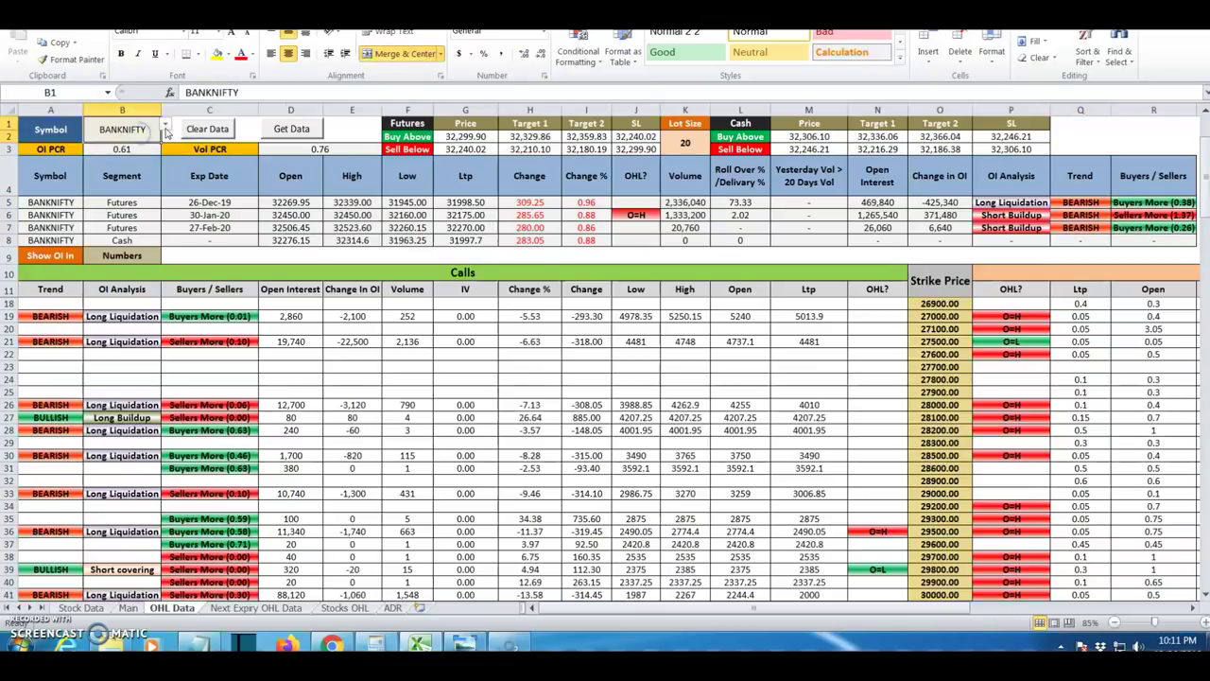
Switch the scanner to BANKNIFTY-MONTHLY, refresh its data, and view the Kite BANKNIFTY19DECFUT chart
{"action": "left_click", "coordinate": [165, 127]}
{"action": "left_click", "coordinate": [143, 145]}
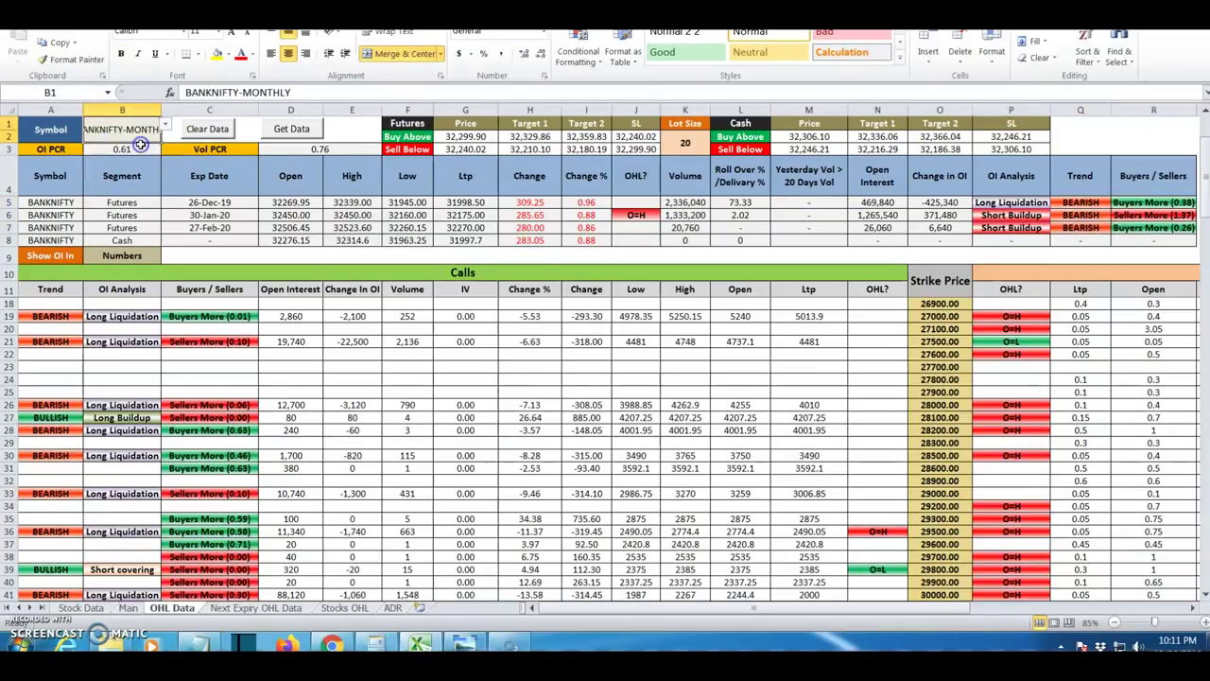
{"action": "left_click", "coordinate": [213, 131]}
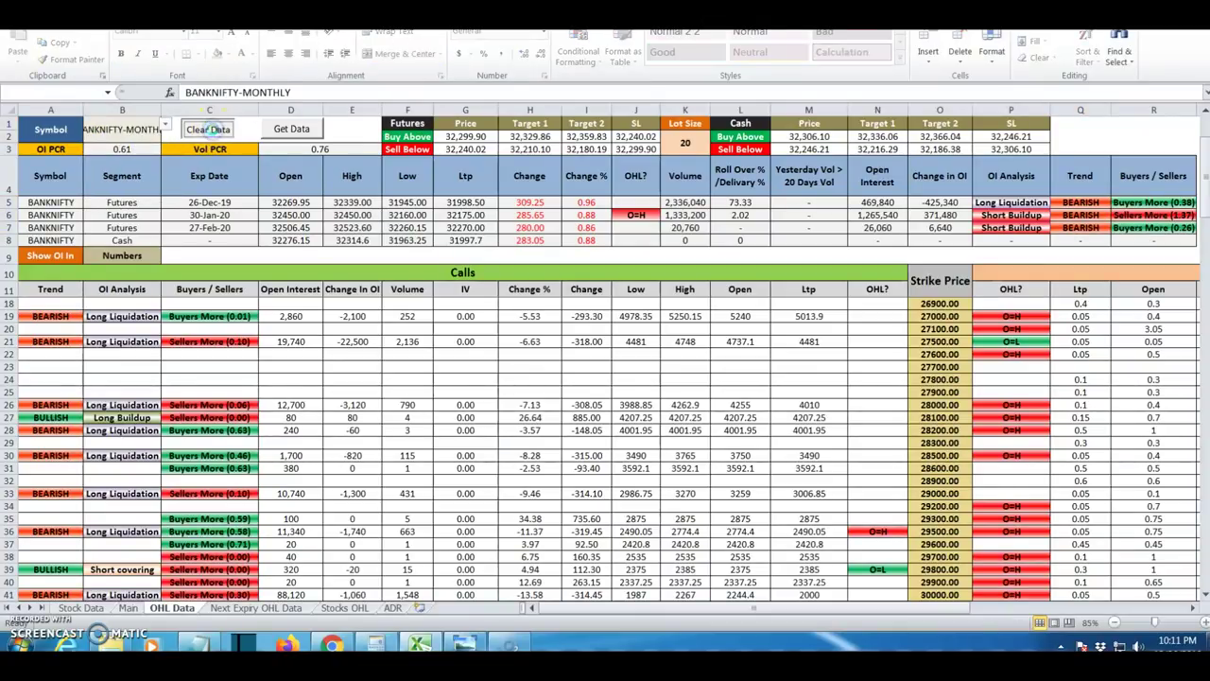
{"action": "left_click", "coordinate": [292, 131]}
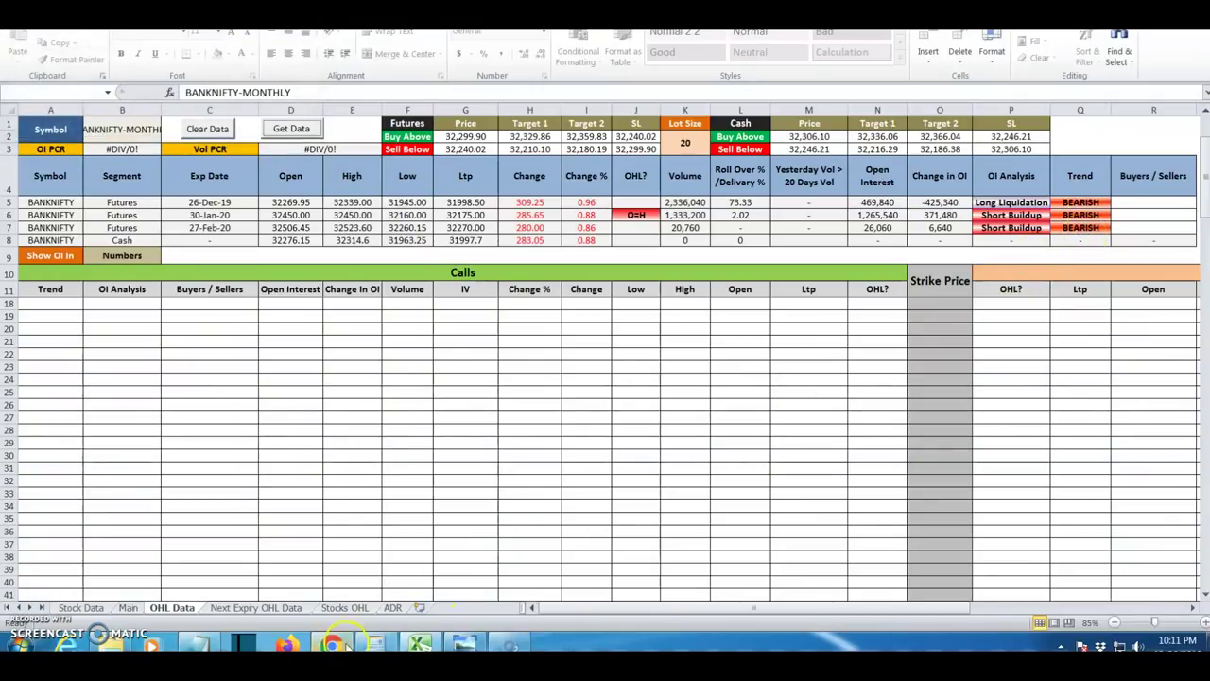
{"action": "left_click", "coordinate": [331, 644]}
{"action": "key", "text": "ctrl+Tab"}
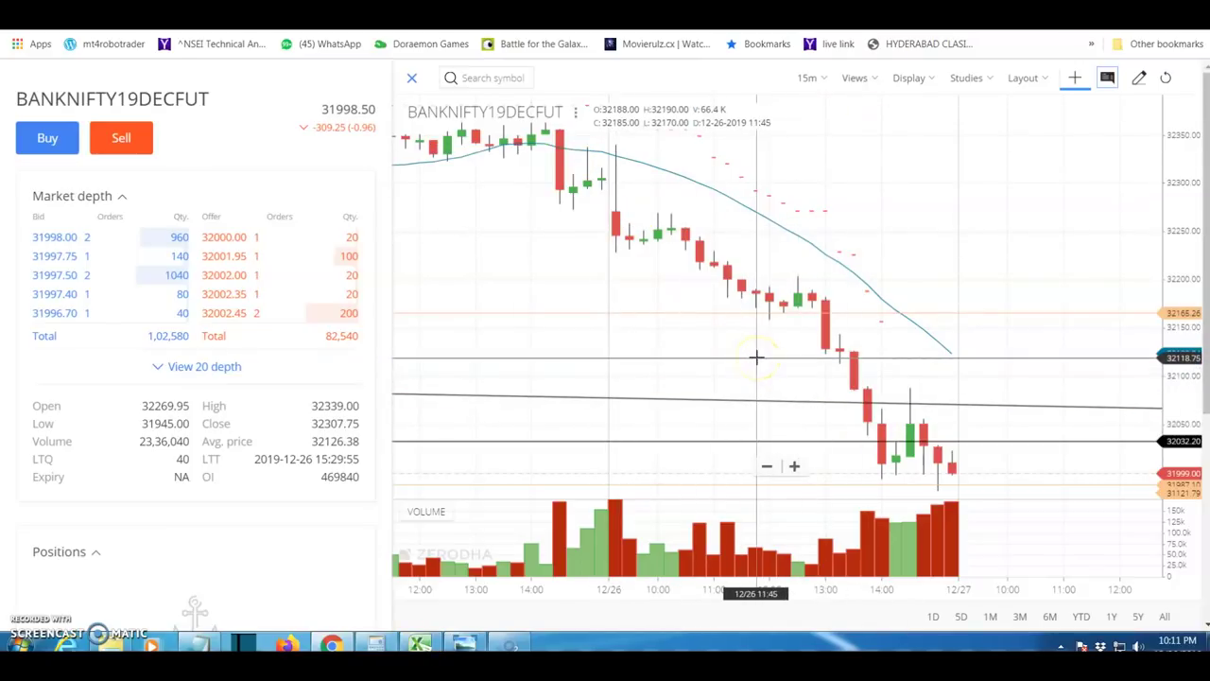
Return to the Excel workbook and dismiss the 'Data Downloaded!!' message
{"action": "left_click", "coordinate": [418, 643]}
{"action": "left_click", "coordinate": [650, 366]}
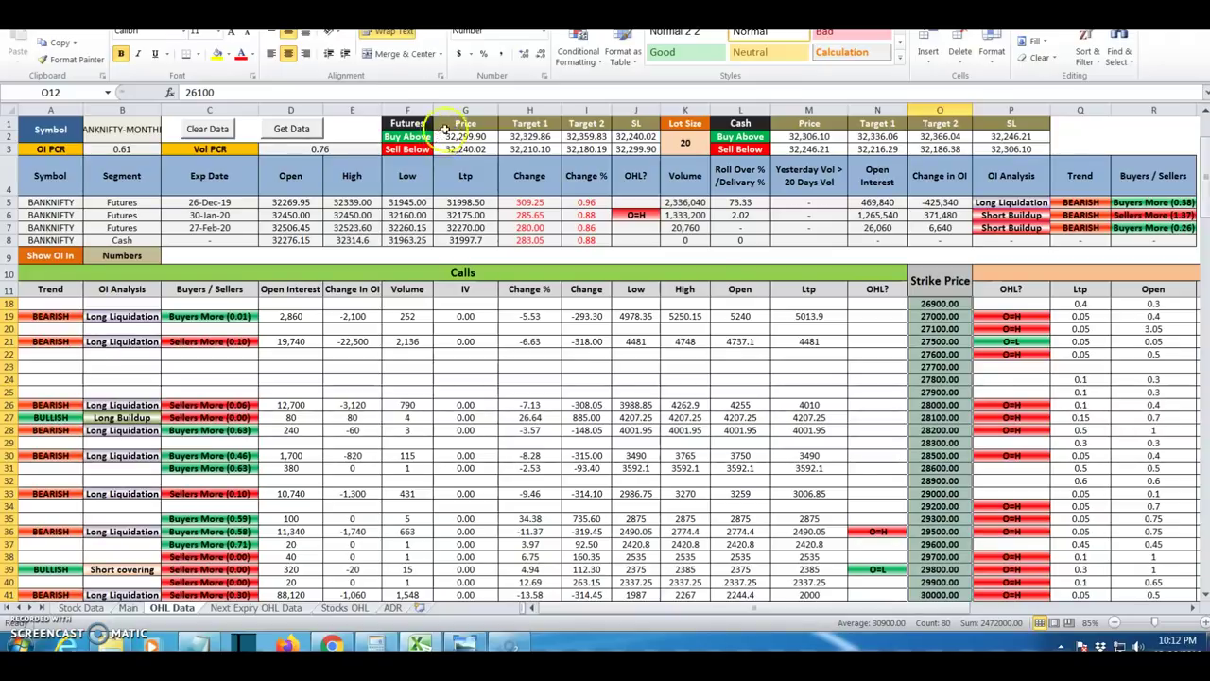
Check the Target 1 formula in H3, then move to the Next Expiry OHL Data sheet
{"action": "left_click", "coordinate": [525, 149]}
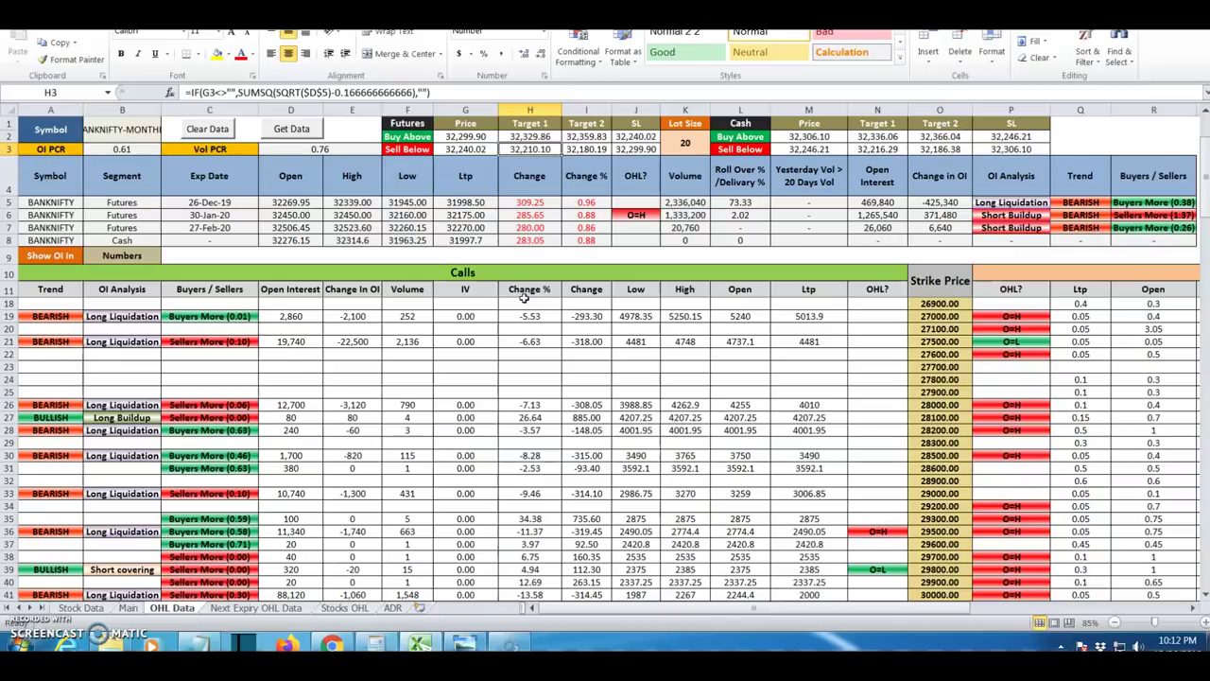
{"action": "left_click", "coordinate": [245, 608]}
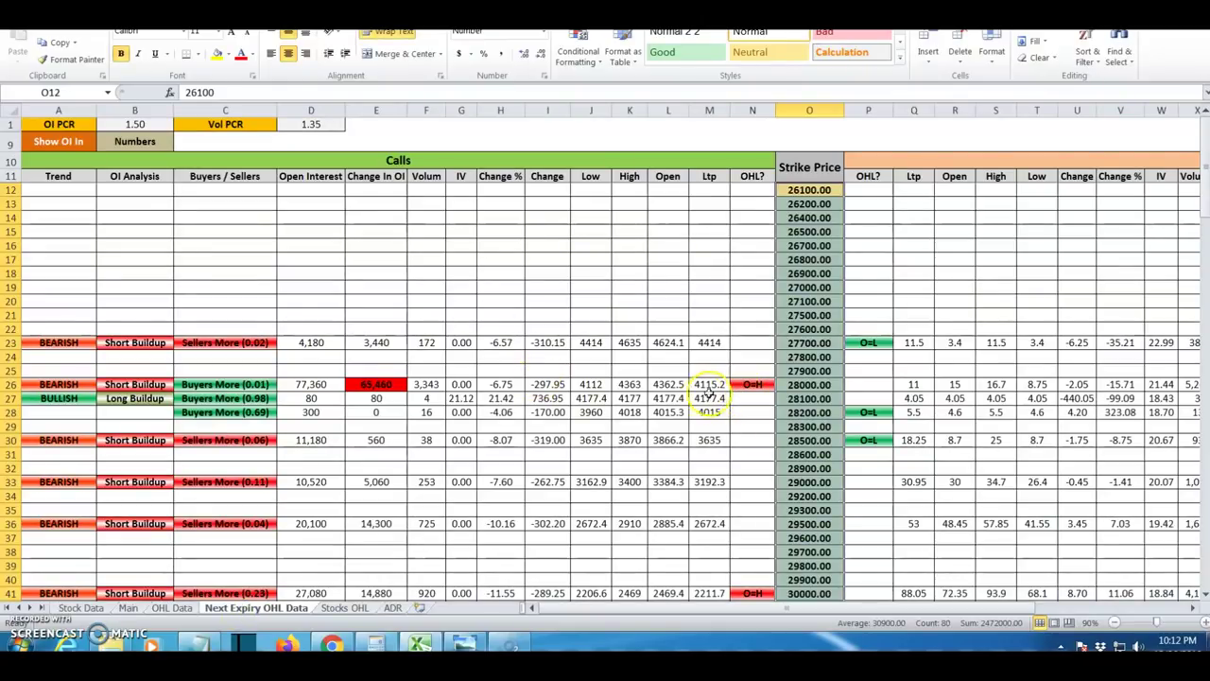
Review the calls table, mark the 33000 strike row with top open interest, then go to Stocks OHL
{"action": "scroll", "coordinate": [708, 397], "scroll_direction": "down", "scroll_amount": 3}
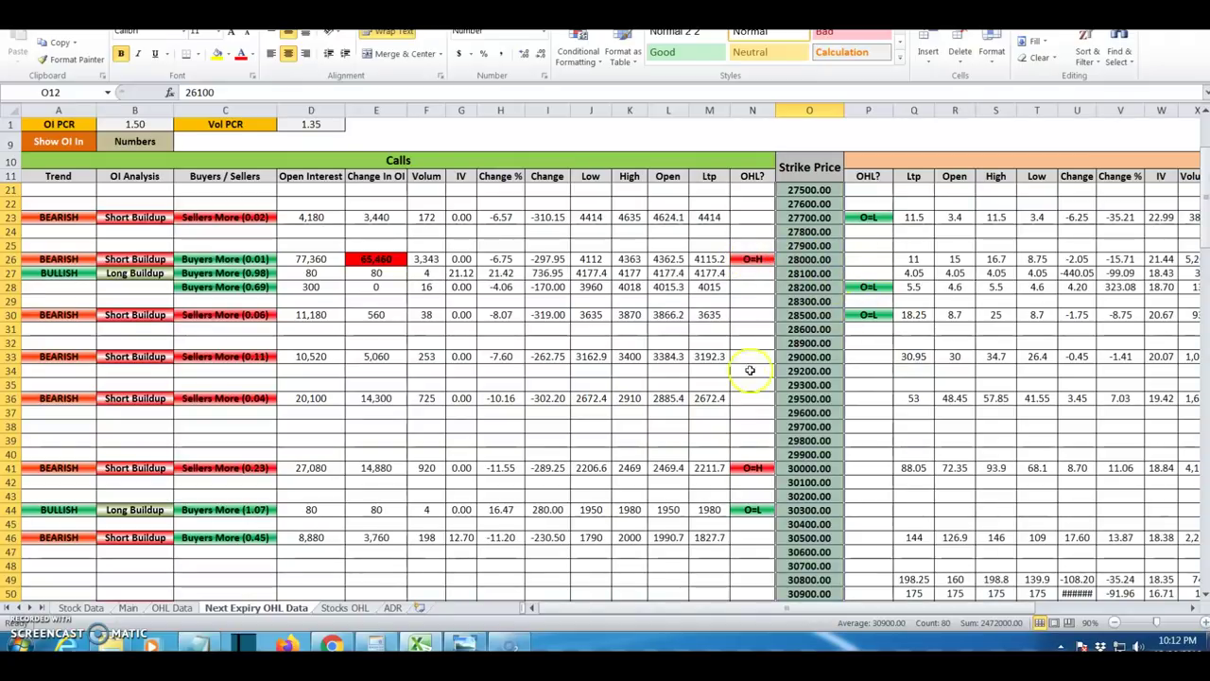
{"action": "scroll", "coordinate": [360, 425], "scroll_direction": "up", "scroll_amount": 3}
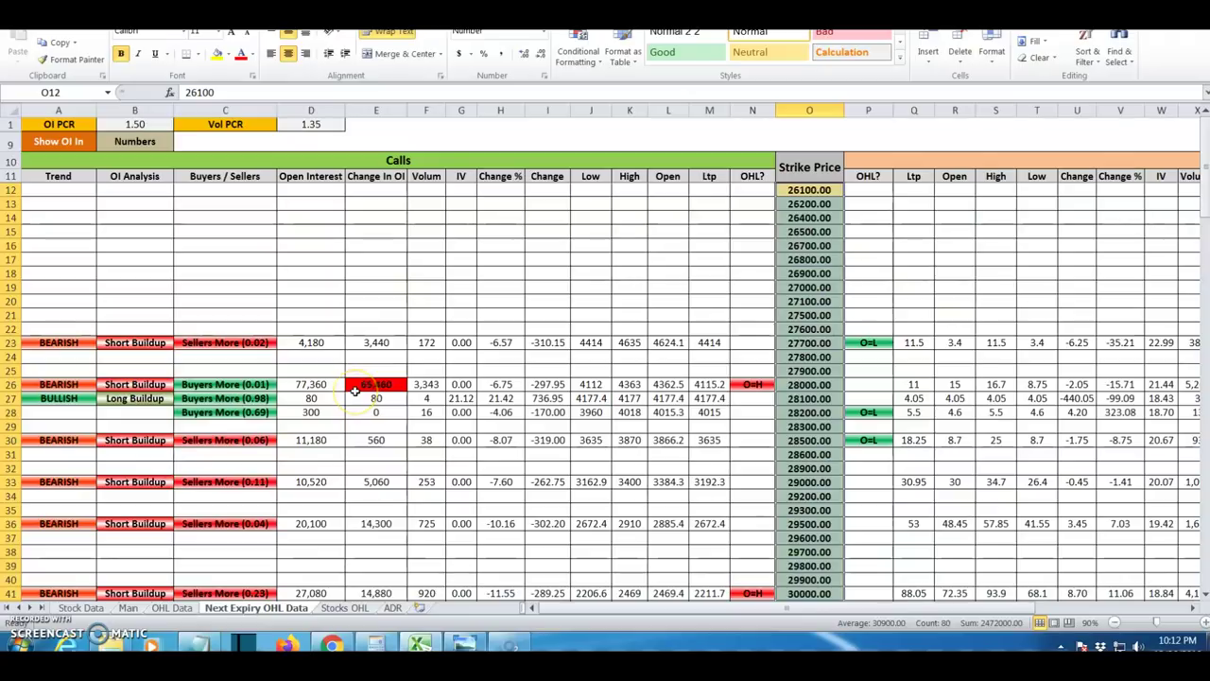
{"action": "scroll", "coordinate": [363, 425], "scroll_direction": "down", "scroll_amount": 11}
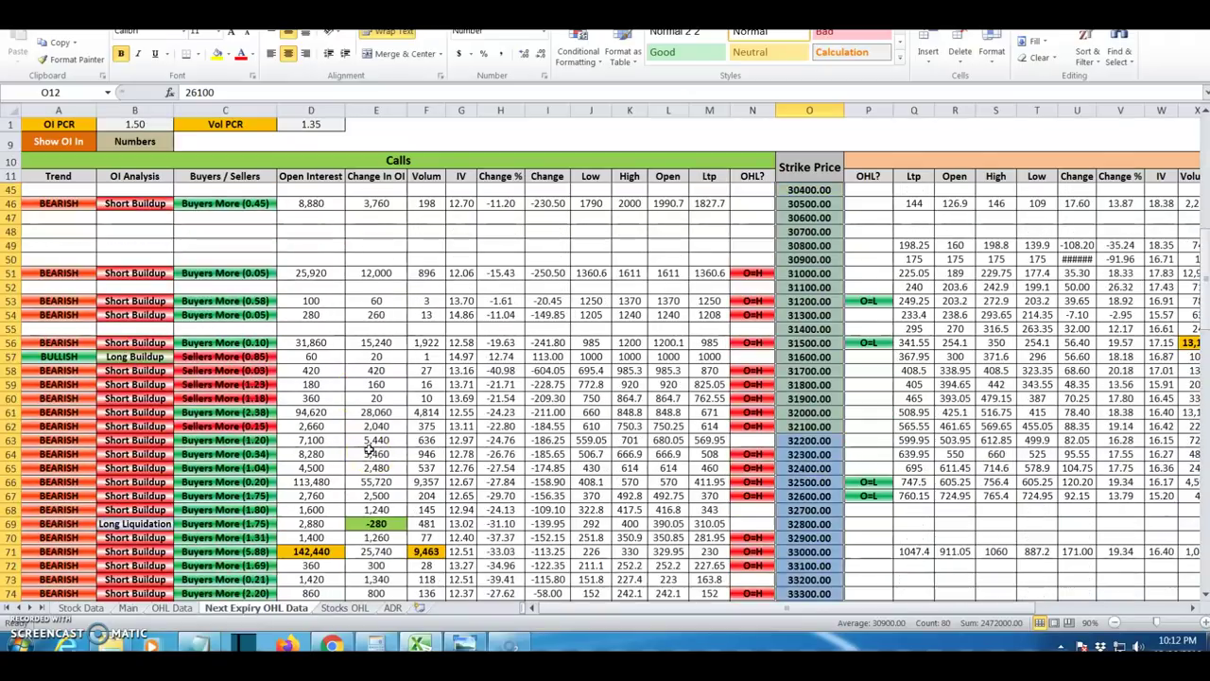
{"action": "scroll", "coordinate": [369, 452], "scroll_direction": "down", "scroll_amount": 3}
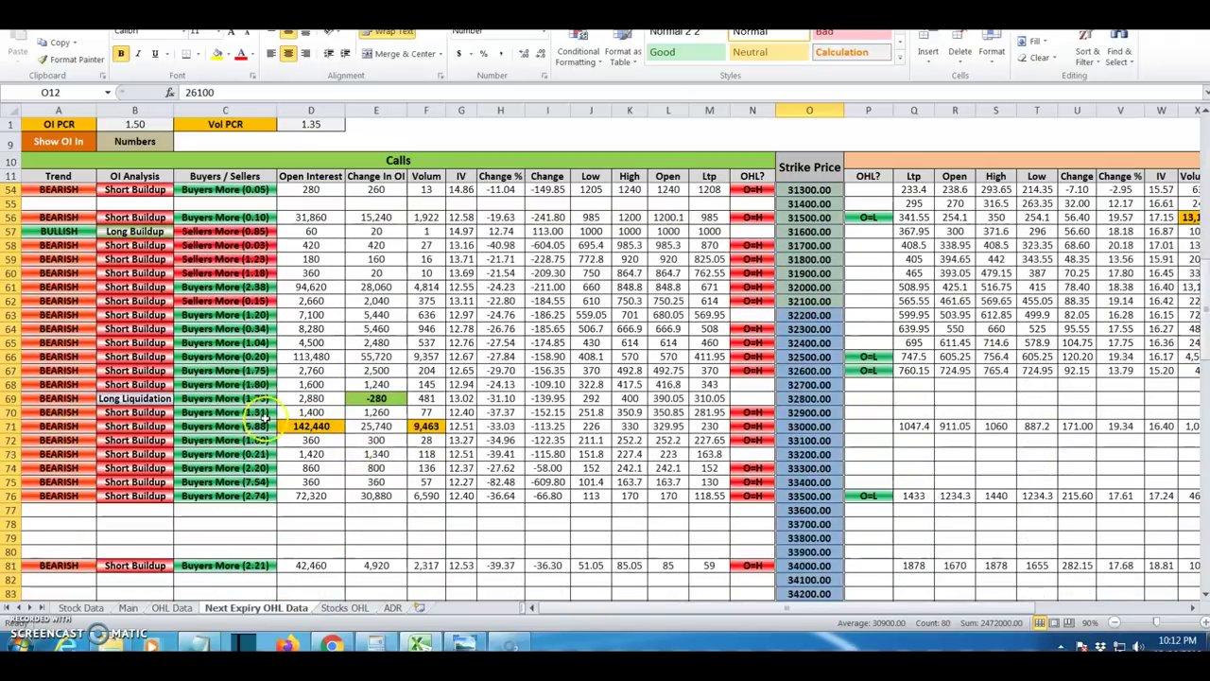
{"action": "left_click", "coordinate": [9, 427]}
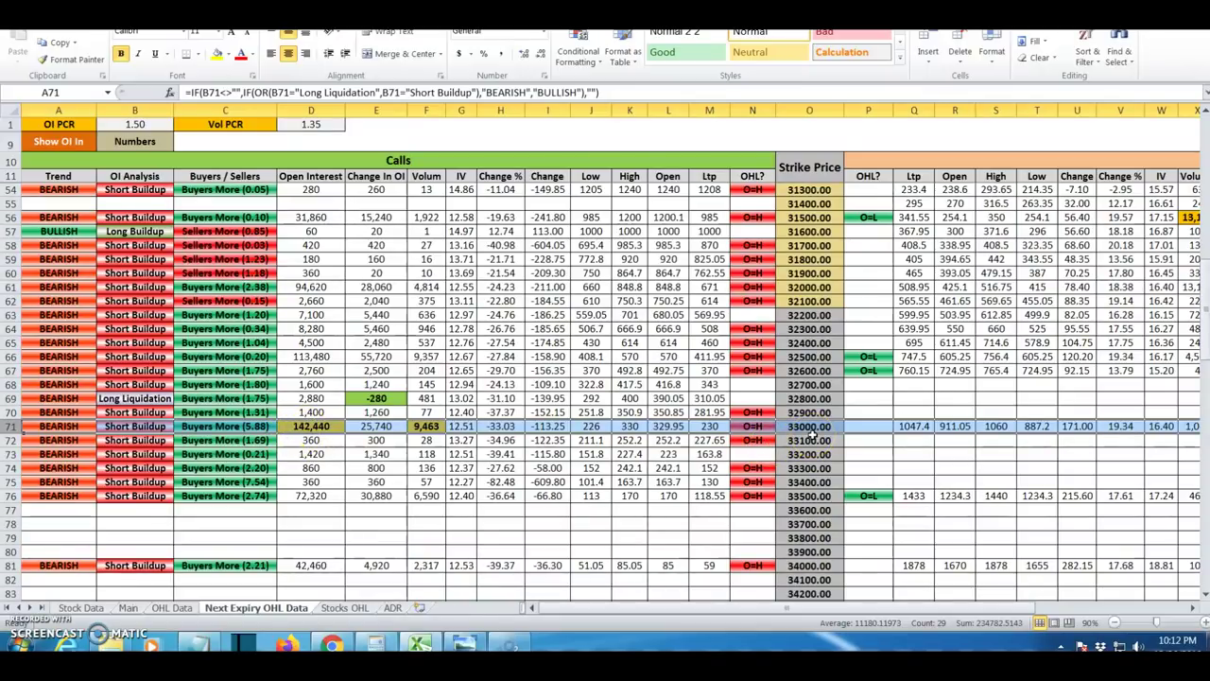
{"action": "scroll", "coordinate": [643, 463], "scroll_direction": "up", "scroll_amount": 4}
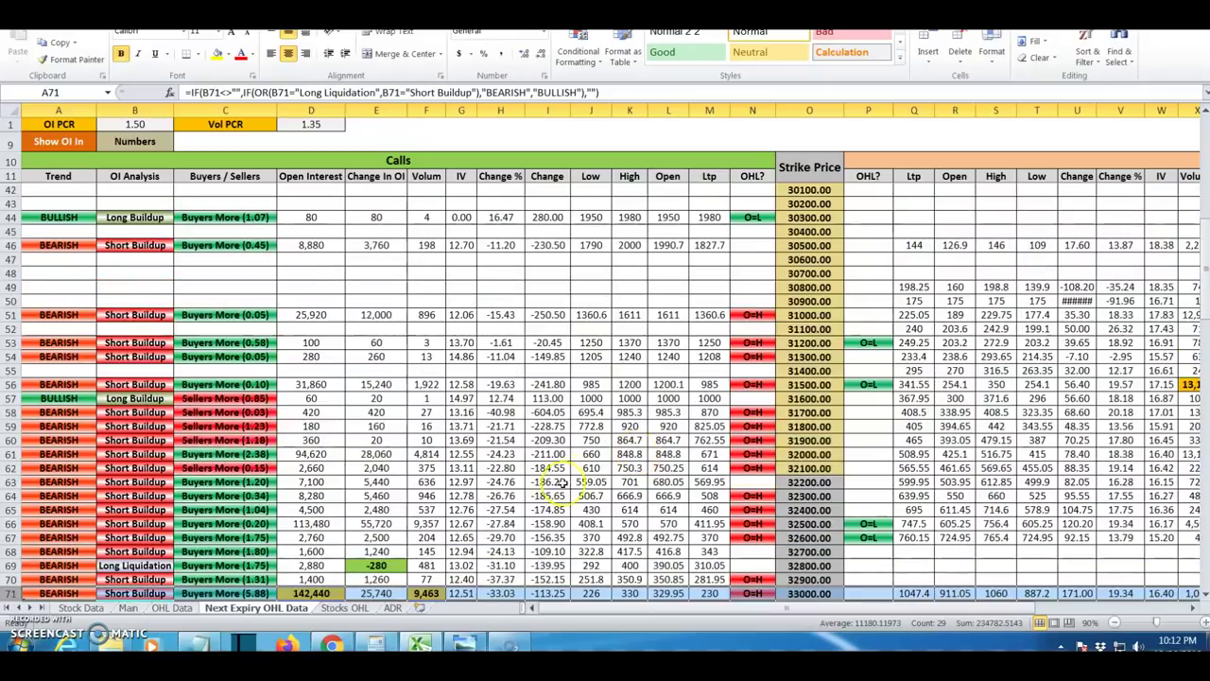
{"action": "left_click", "coordinate": [343, 608]}
{"action": "scroll", "coordinate": [359, 430], "scroll_direction": "up", "scroll_amount": 10}
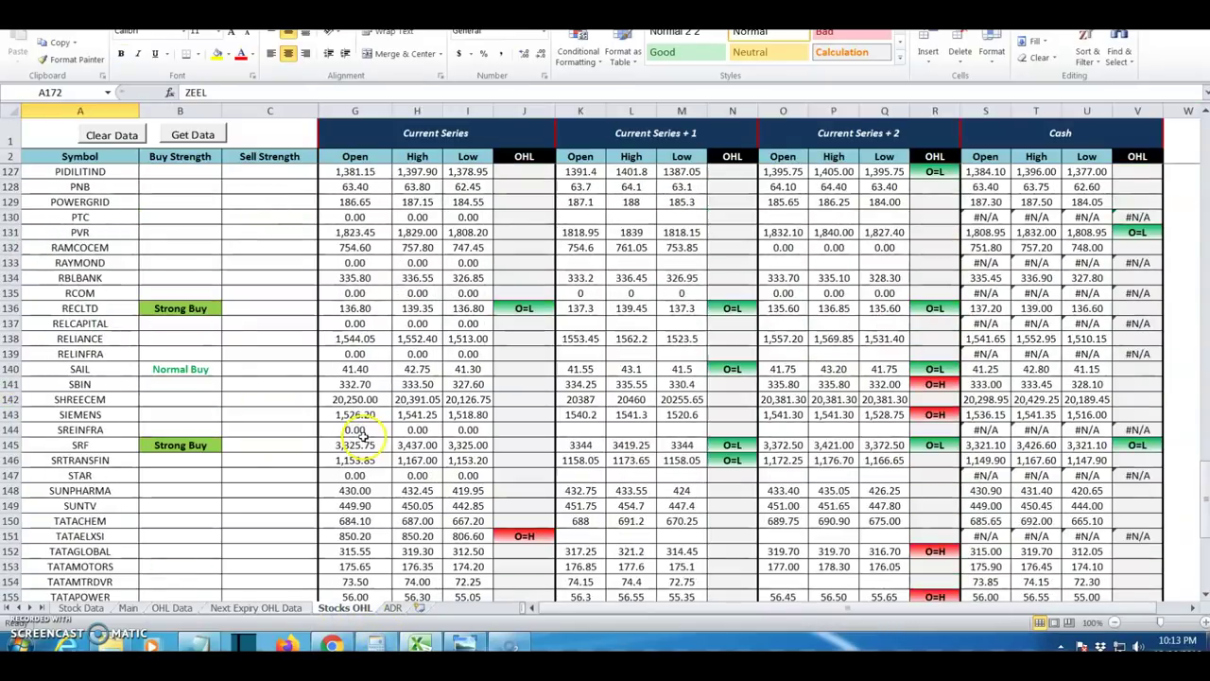
{"action": "scroll", "coordinate": [359, 433], "scroll_direction": "up", "scroll_amount": 10}
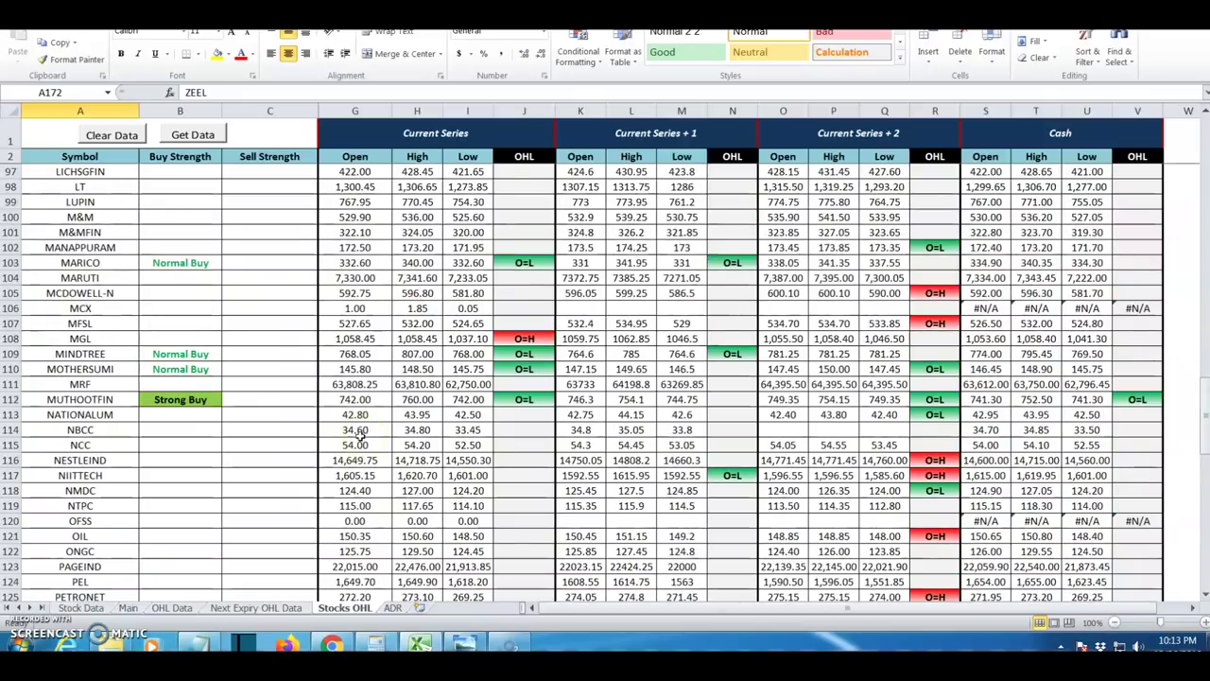
{"action": "scroll", "coordinate": [359, 433], "scroll_direction": "up", "scroll_amount": 4}
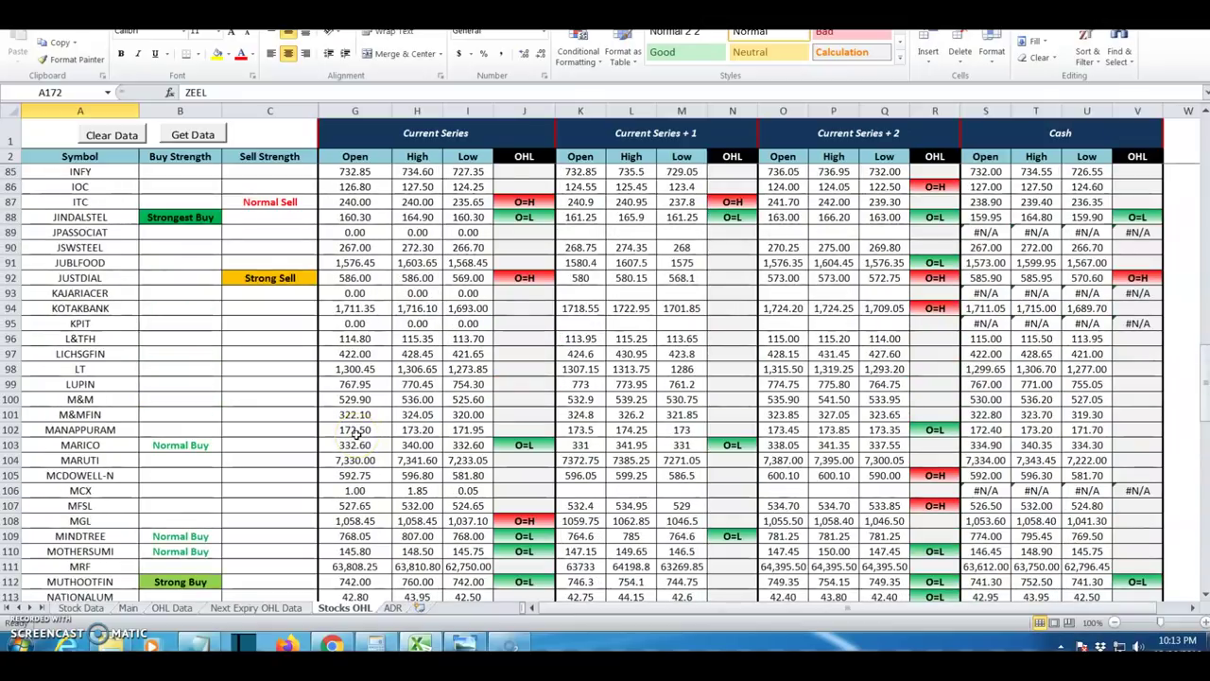
{"action": "scroll", "coordinate": [357, 433], "scroll_direction": "up", "scroll_amount": 4}
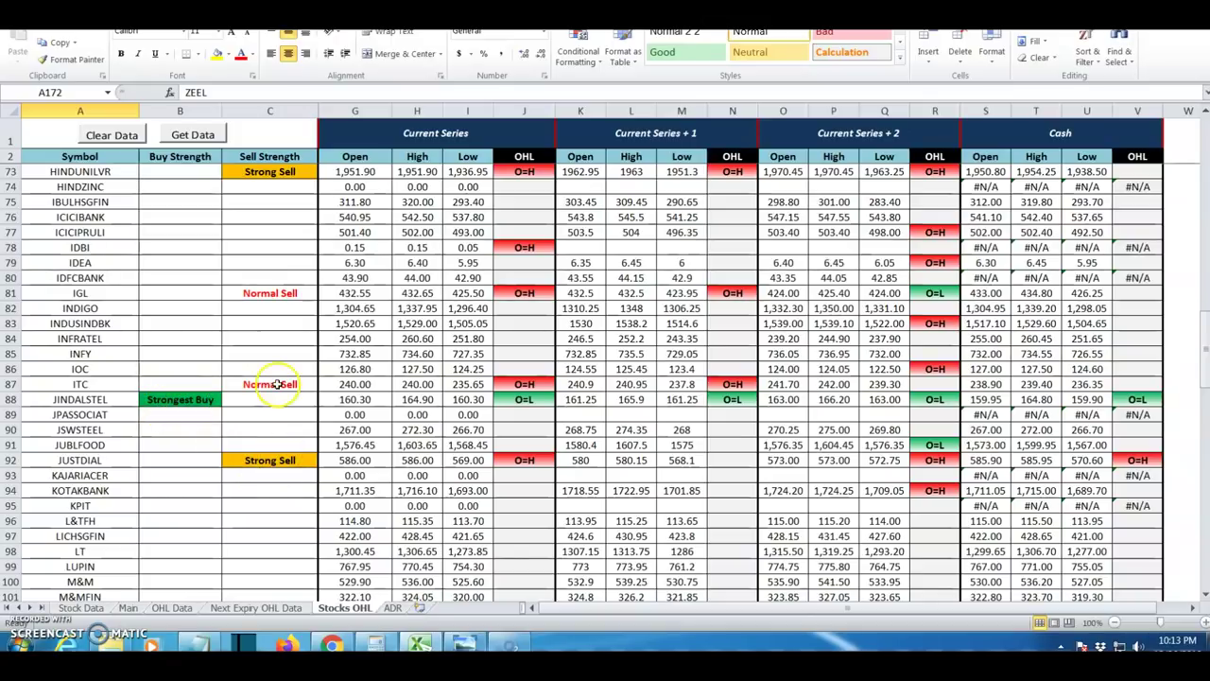
{"action": "scroll", "coordinate": [279, 396], "scroll_direction": "up", "scroll_amount": 5}
{"action": "scroll", "coordinate": [278, 398], "scroll_direction": "up", "scroll_amount": 8}
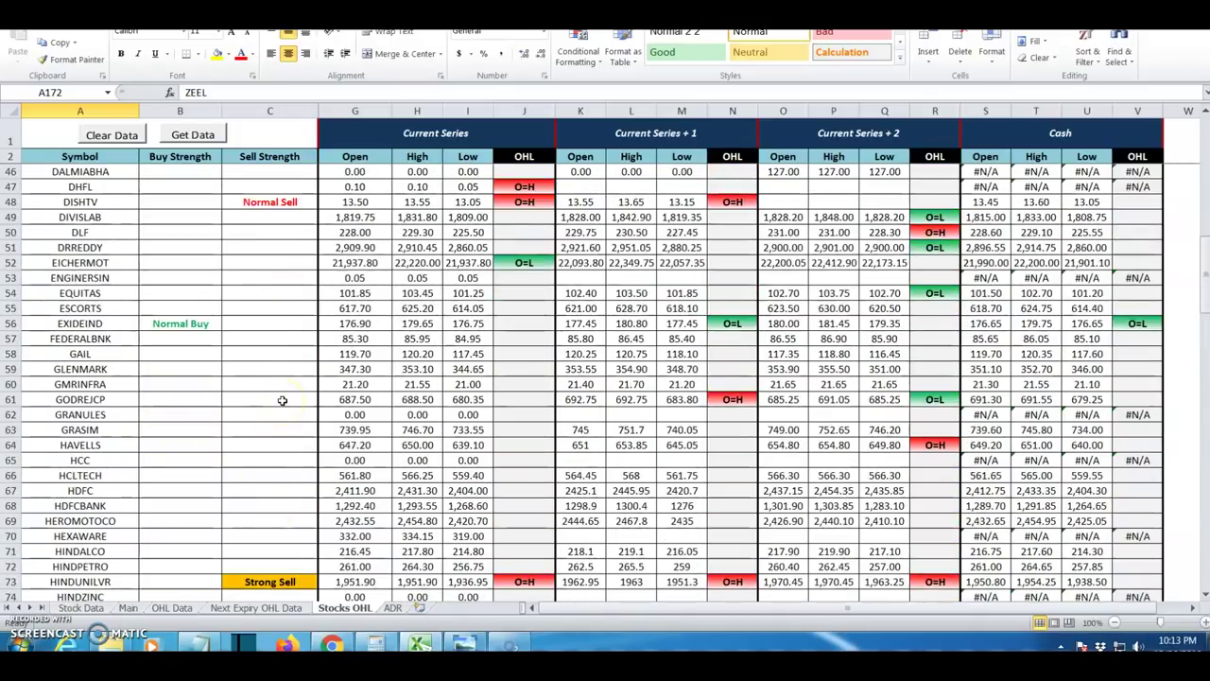
Clear and re-fetch the stock scan, then review the MARICO and MINDTREE Normal Buy results
{"action": "left_click", "coordinate": [125, 140]}
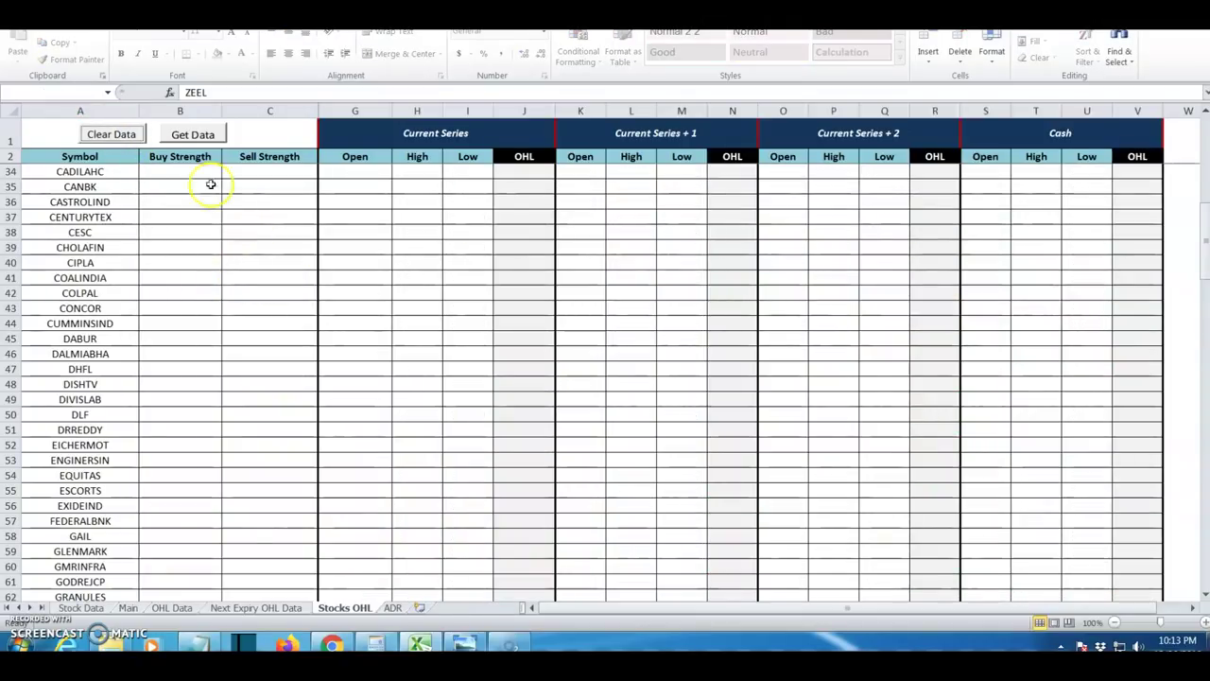
{"action": "left_click", "coordinate": [199, 135]}
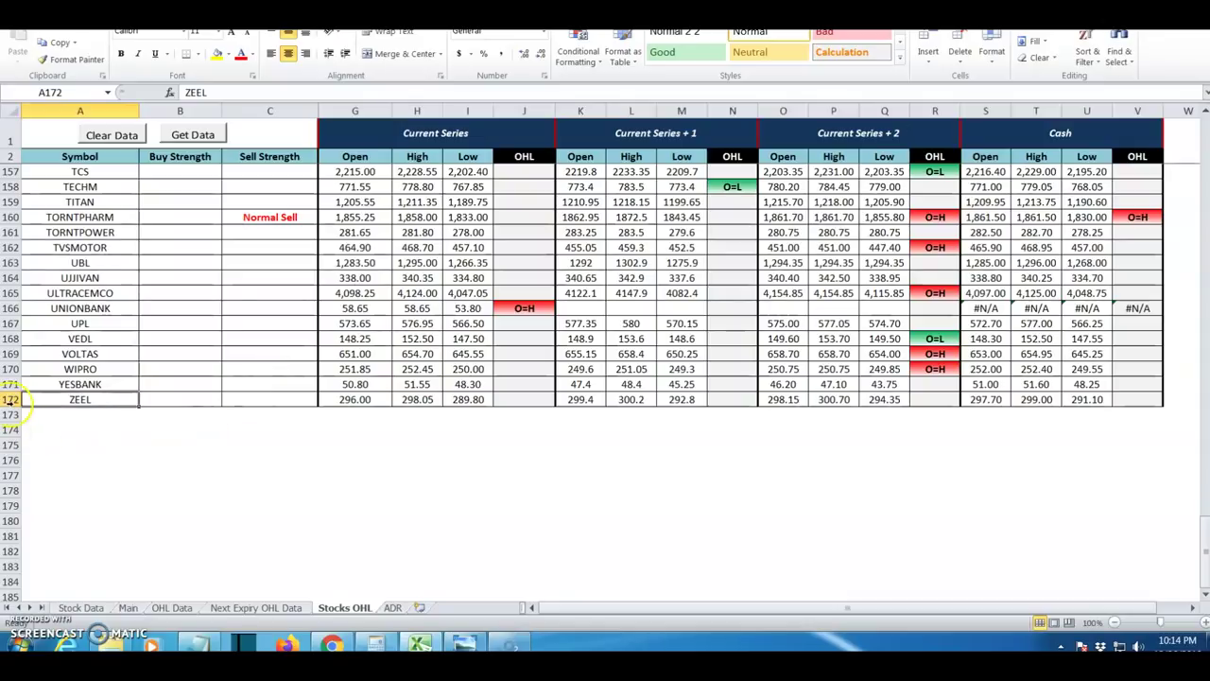
{"action": "scroll", "coordinate": [265, 420], "scroll_direction": "up", "scroll_amount": 13}
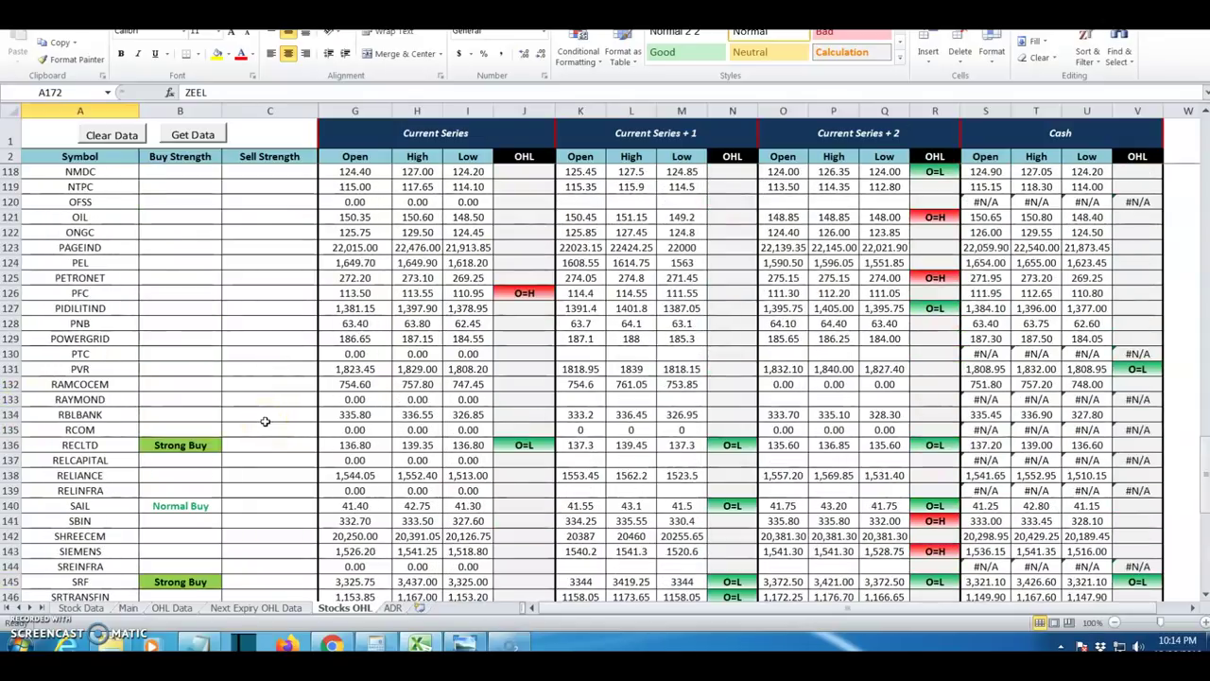
{"action": "scroll", "coordinate": [265, 420], "scroll_direction": "up", "scroll_amount": 14}
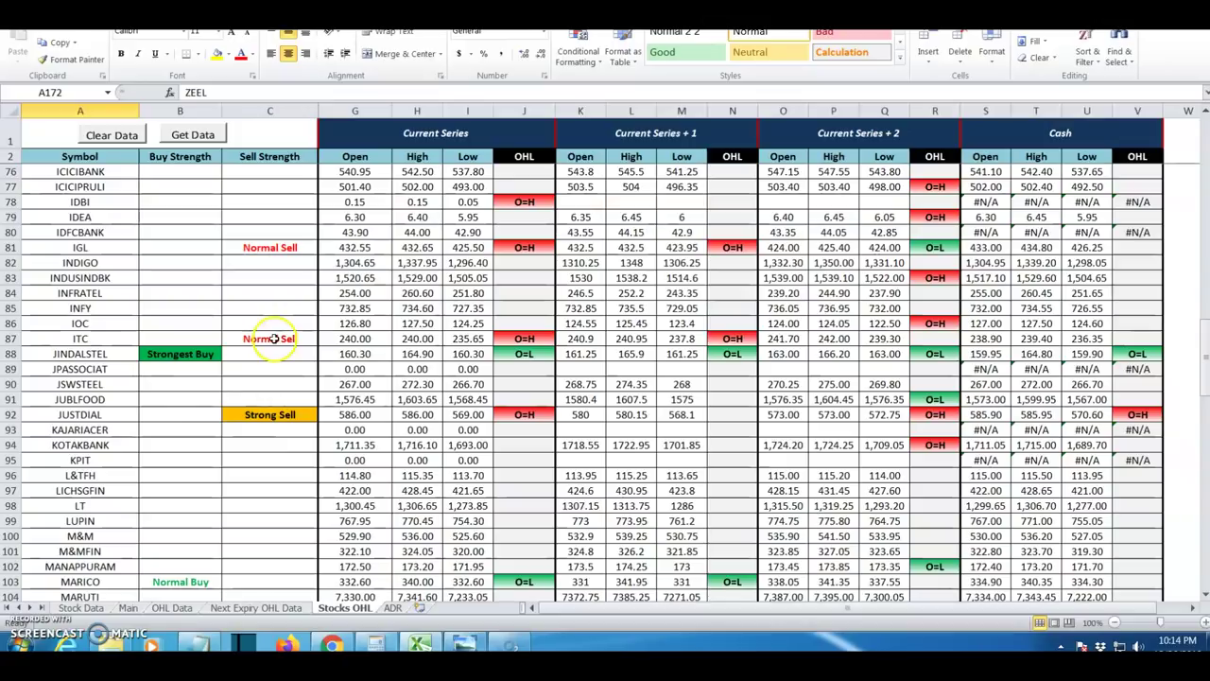
{"action": "scroll", "coordinate": [263, 445], "scroll_direction": "down", "scroll_amount": 2}
Review the Buy Strength formulas for MARICO, JINDALSTEL and MUTHOOTFIN, then return to OHL Data
{"action": "left_click", "coordinate": [189, 489]}
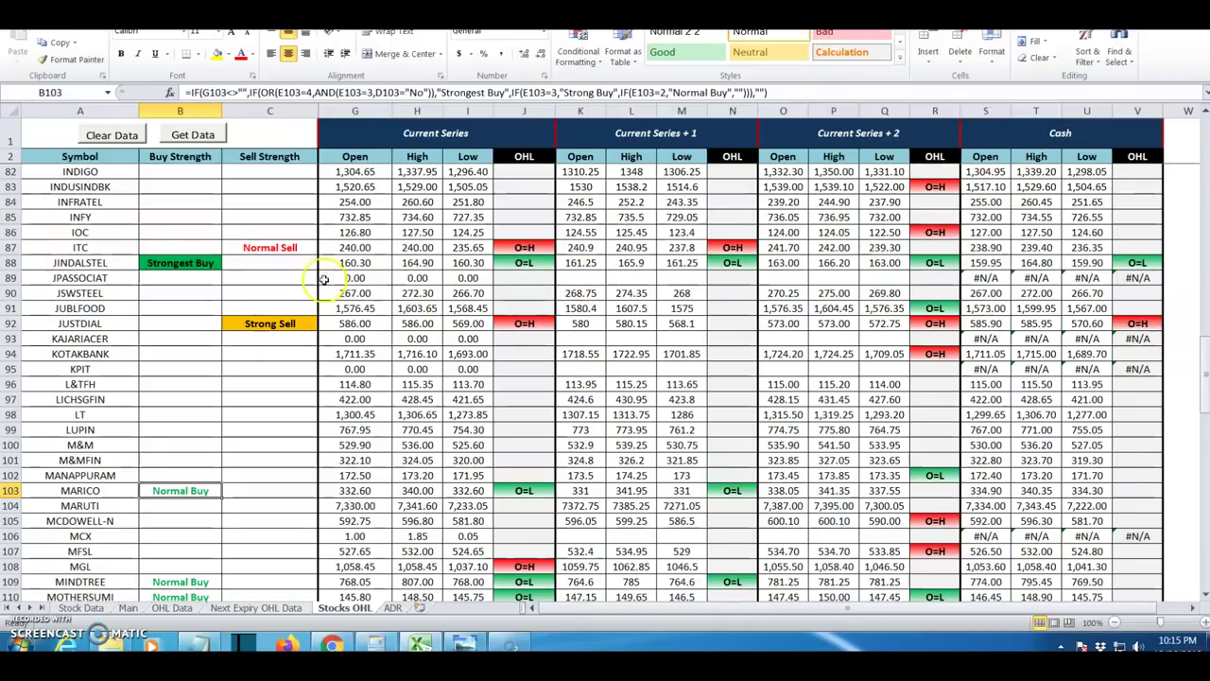
{"action": "left_click", "coordinate": [173, 264]}
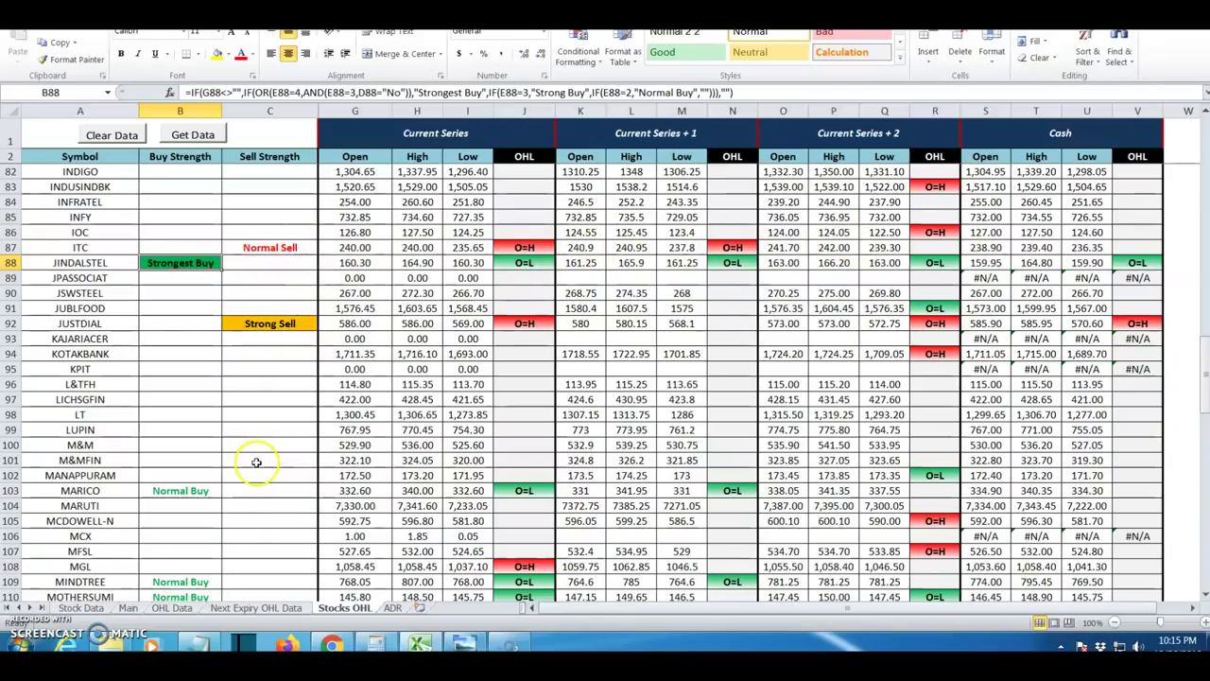
{"action": "scroll", "coordinate": [256, 461], "scroll_direction": "down", "scroll_amount": 3}
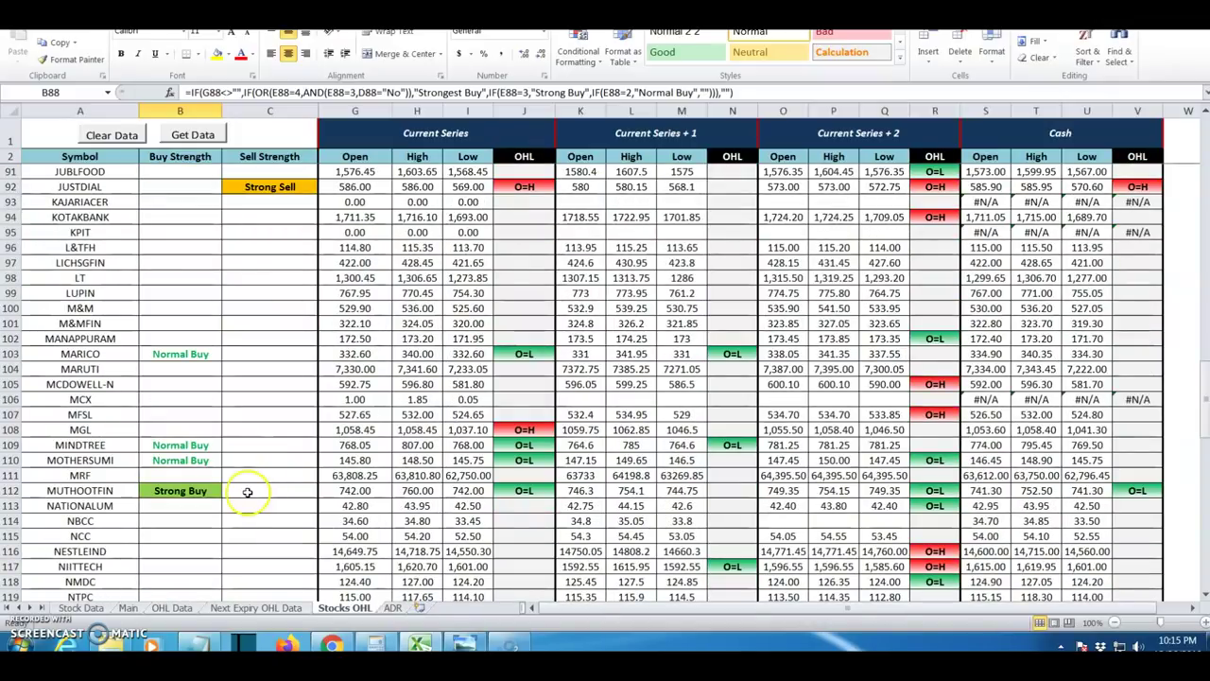
{"action": "left_click", "coordinate": [185, 491]}
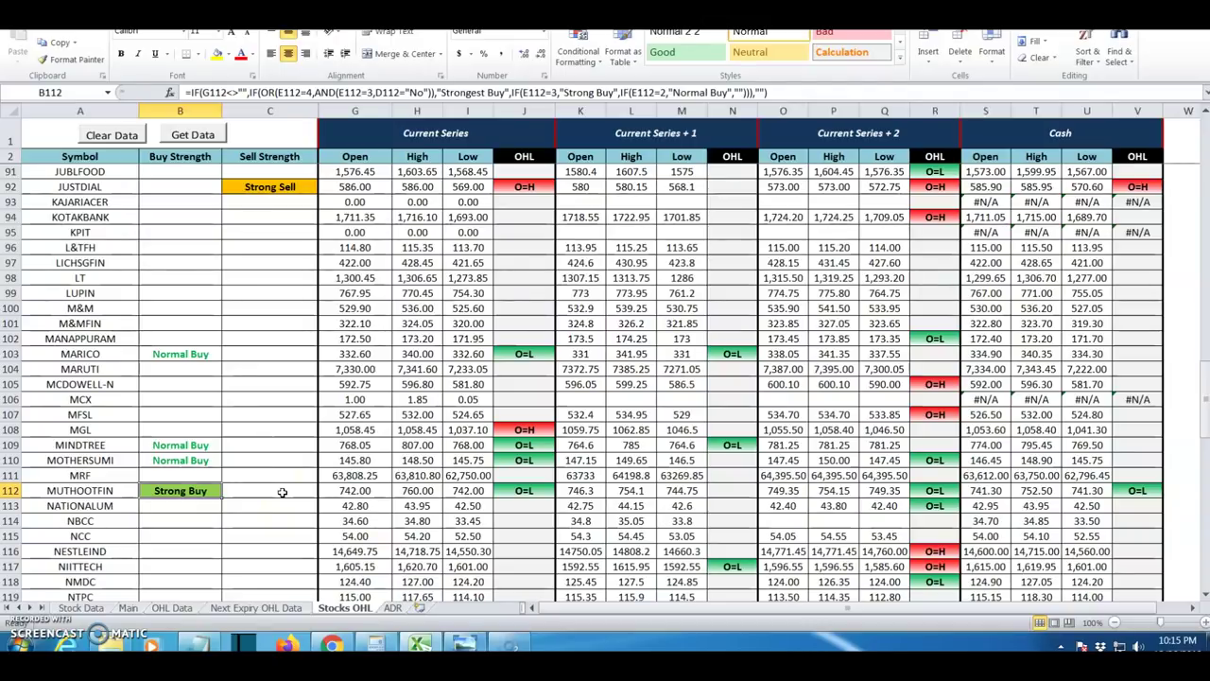
{"action": "scroll", "coordinate": [282, 492], "scroll_direction": "up", "scroll_amount": 15}
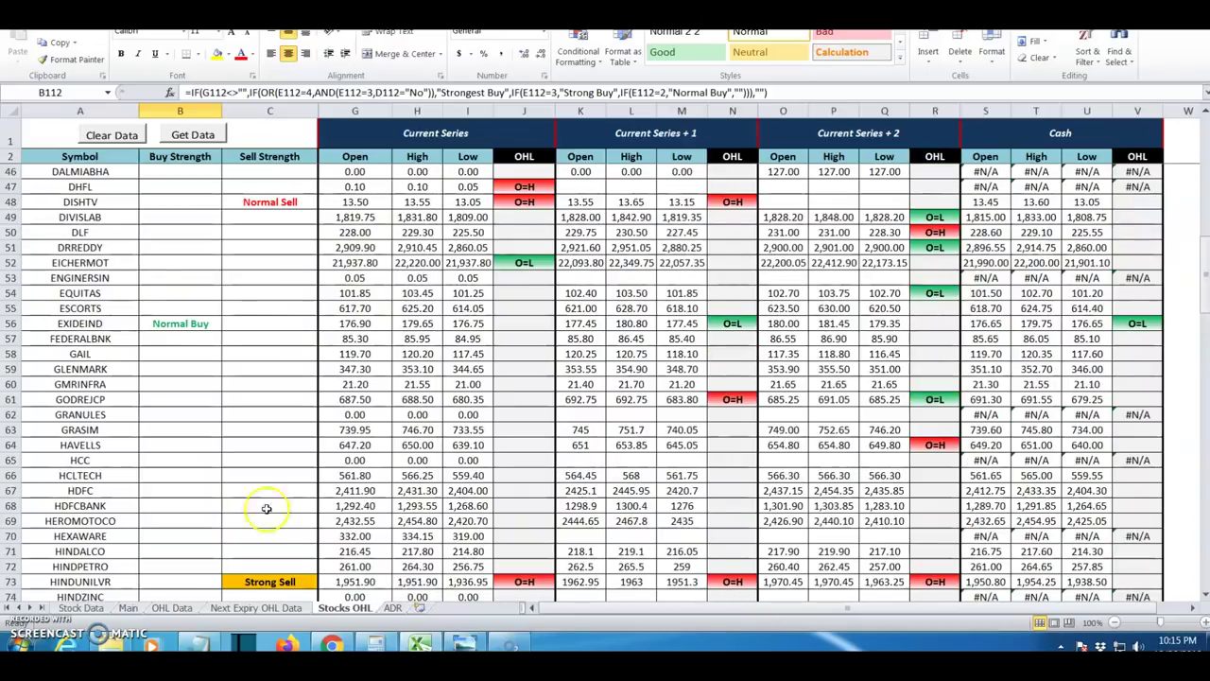
{"action": "left_click", "coordinate": [166, 608]}
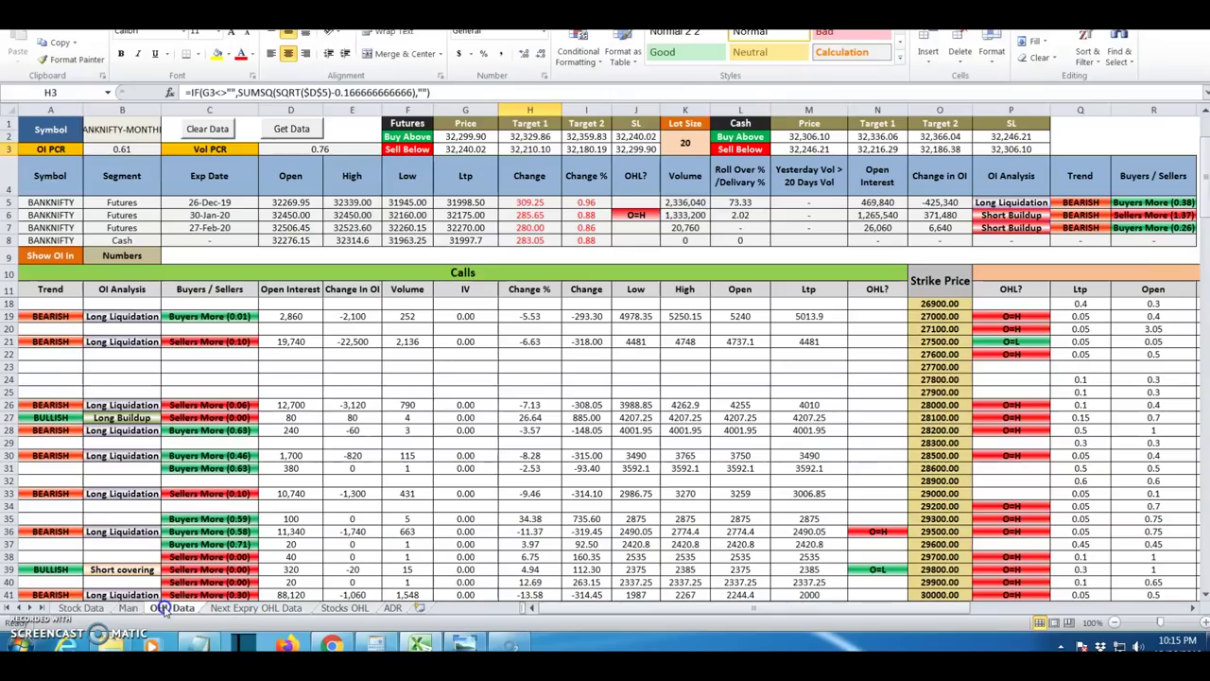
{"action": "left_click", "coordinate": [134, 130]}
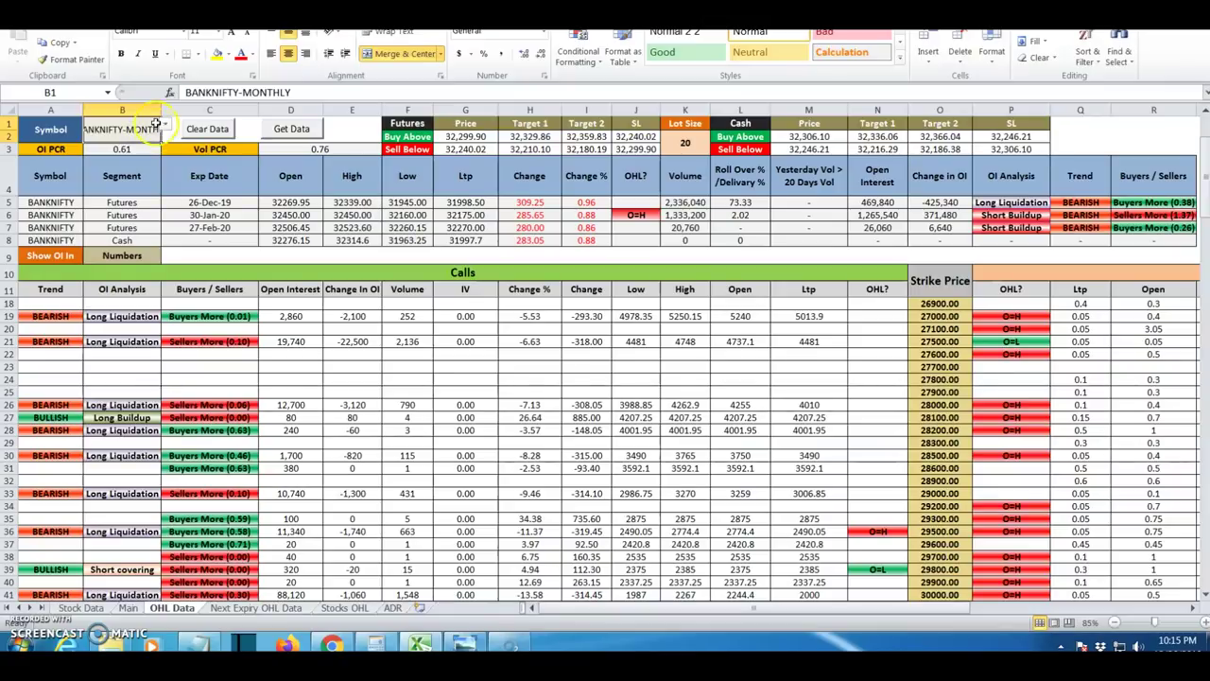
{"action": "left_click", "coordinate": [376, 232]}
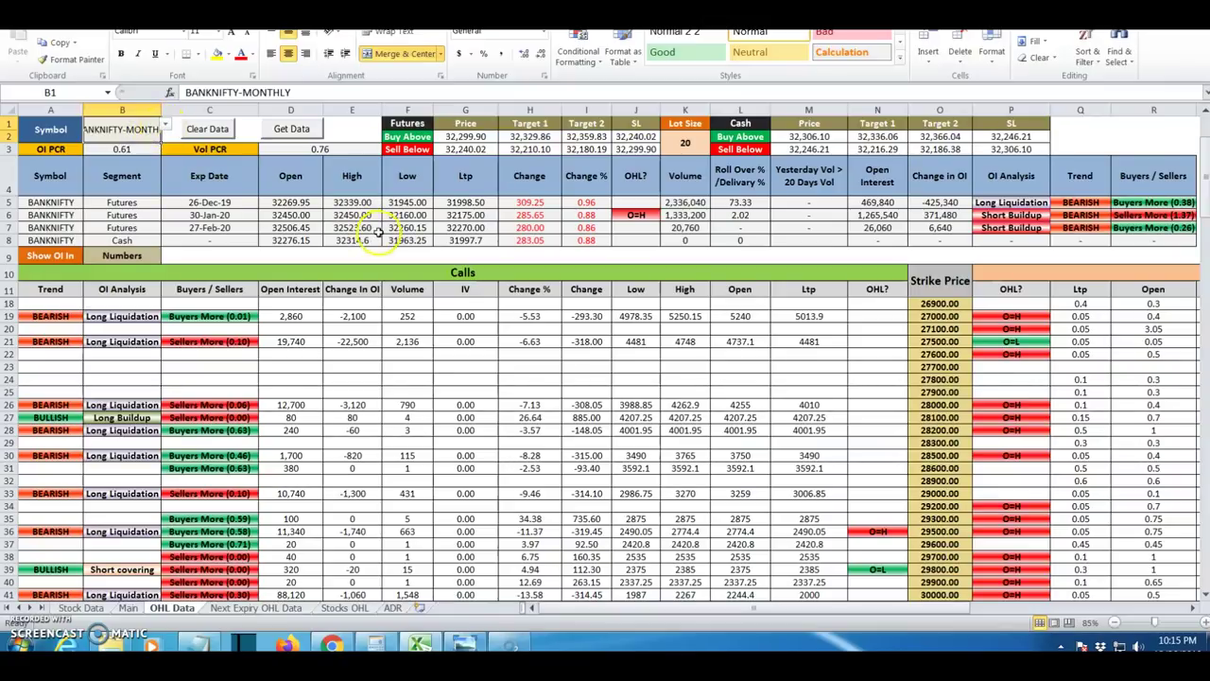
{"action": "left_click", "coordinate": [451, 139]}
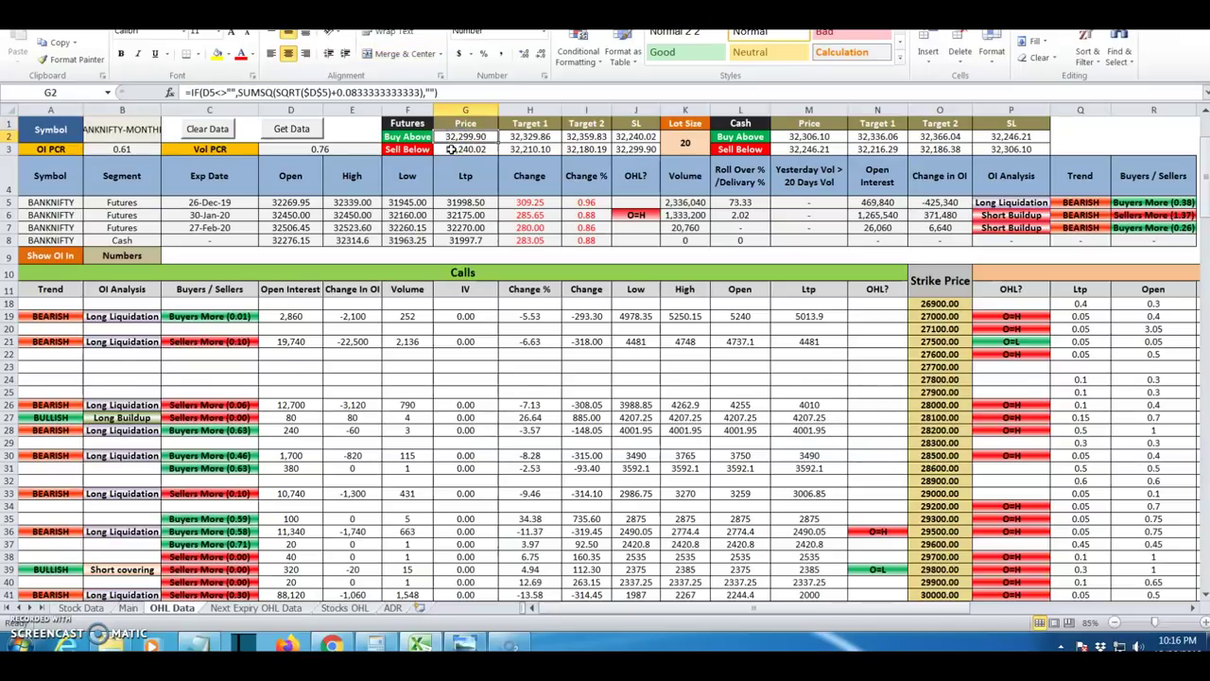
{"action": "left_click", "coordinate": [451, 150]}
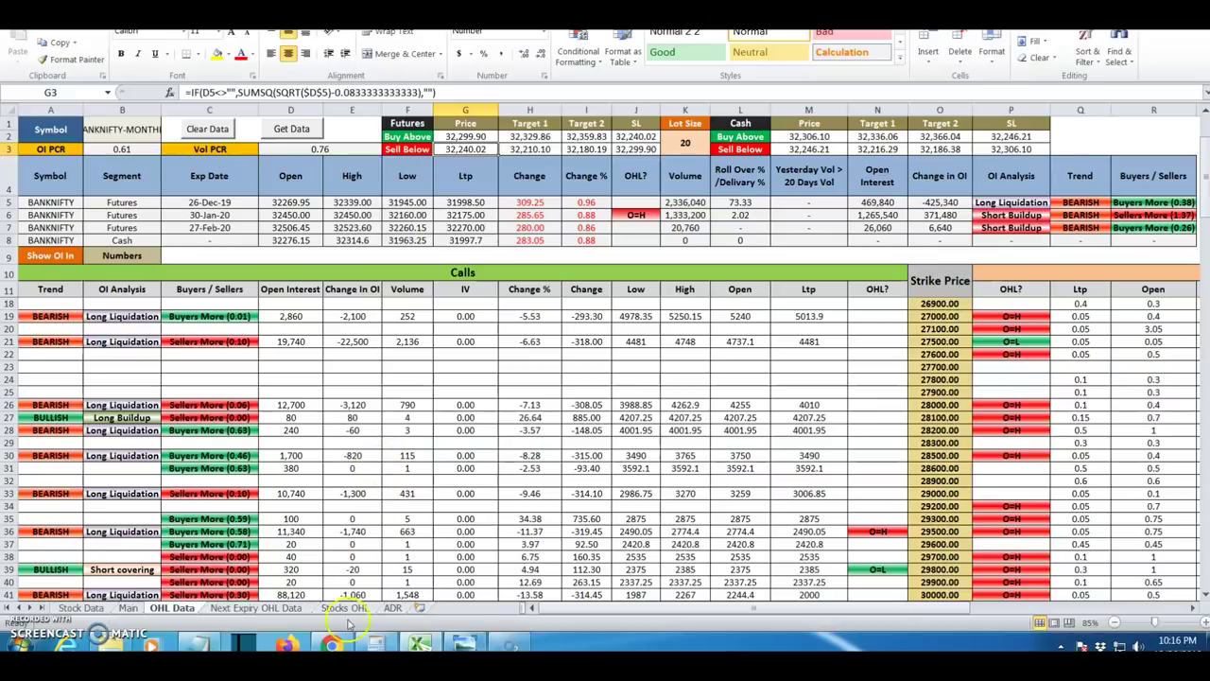
On the ADR sheet, clear and re-fetch the advance and decline data
{"action": "left_click", "coordinate": [393, 608]}
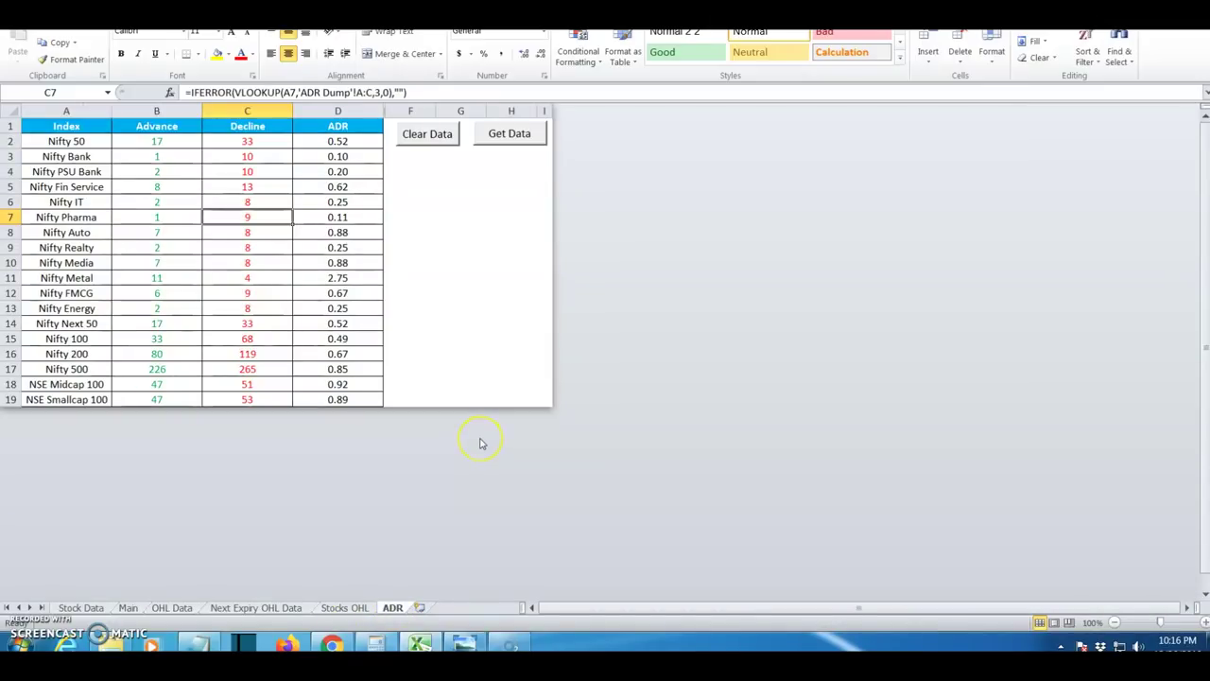
{"action": "left_click", "coordinate": [423, 136]}
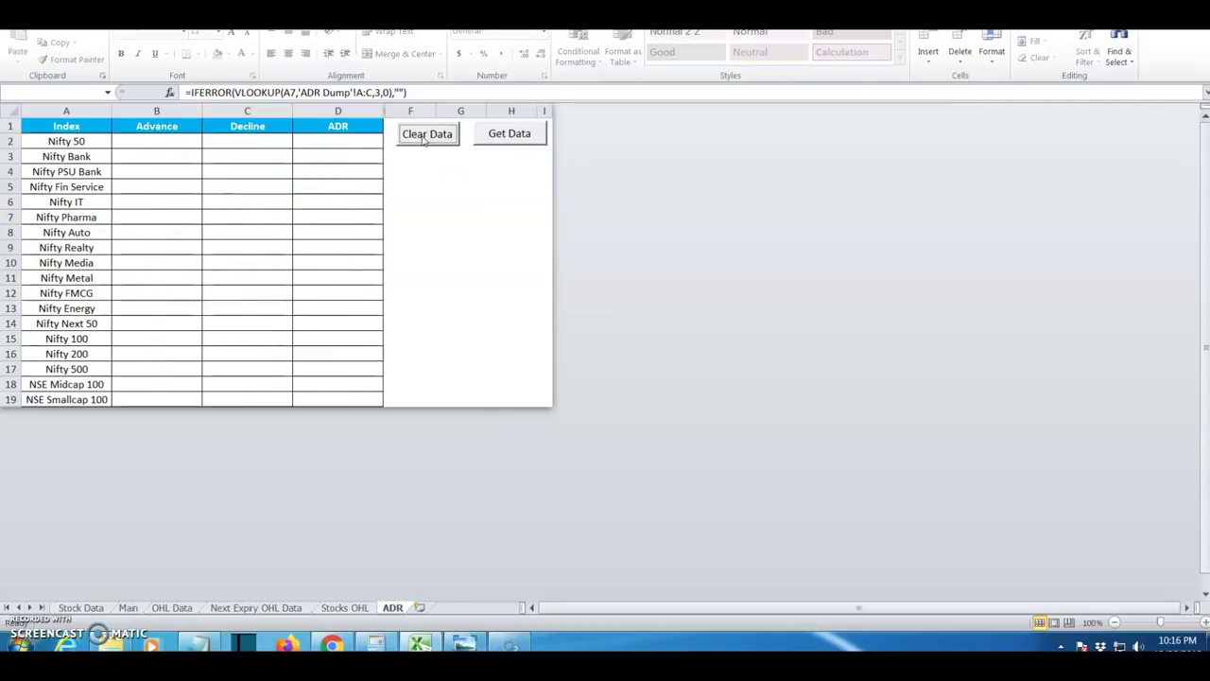
{"action": "left_click", "coordinate": [499, 134]}
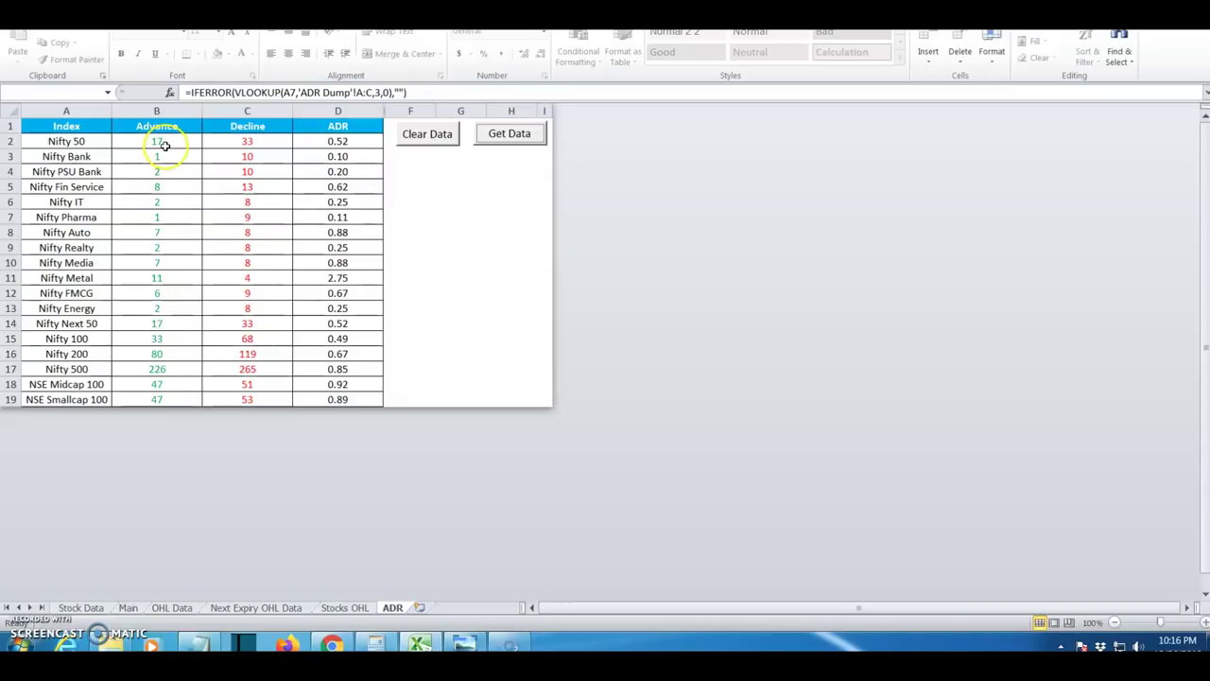
Inspect the Nifty 50, Nifty 500, Nifty Pharma and Fin Service formulas, then view Telegram in Chrome
{"action": "left_click", "coordinate": [244, 141]}
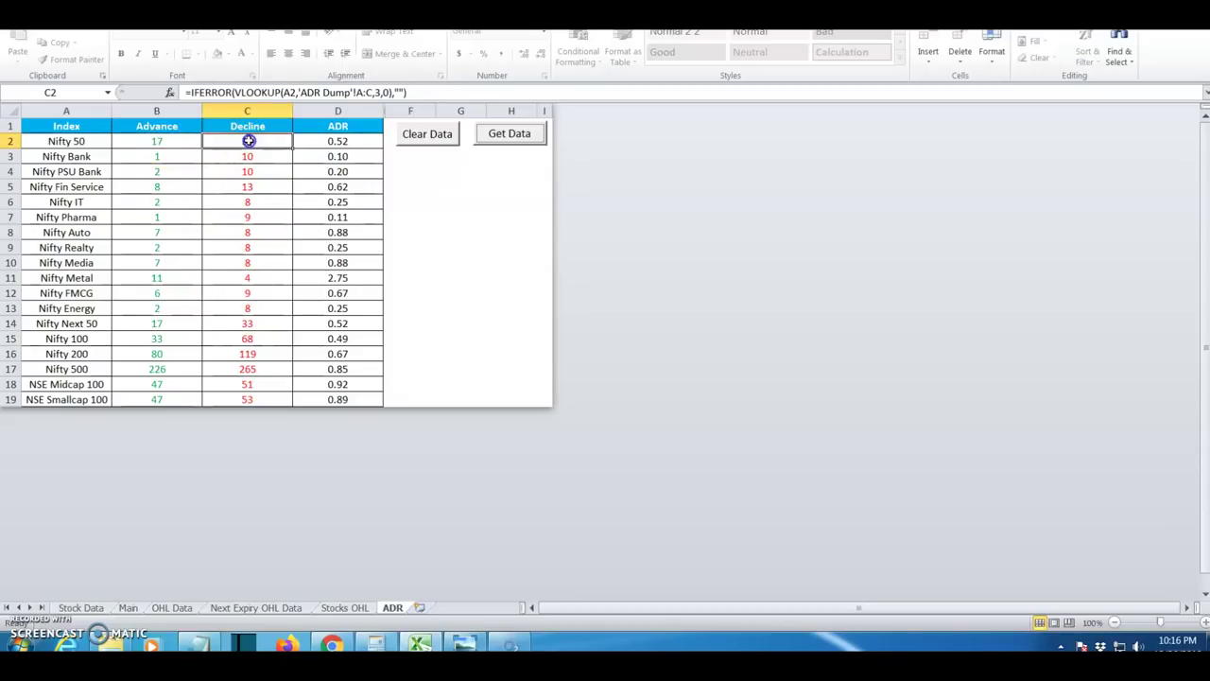
{"action": "left_click", "coordinate": [142, 369]}
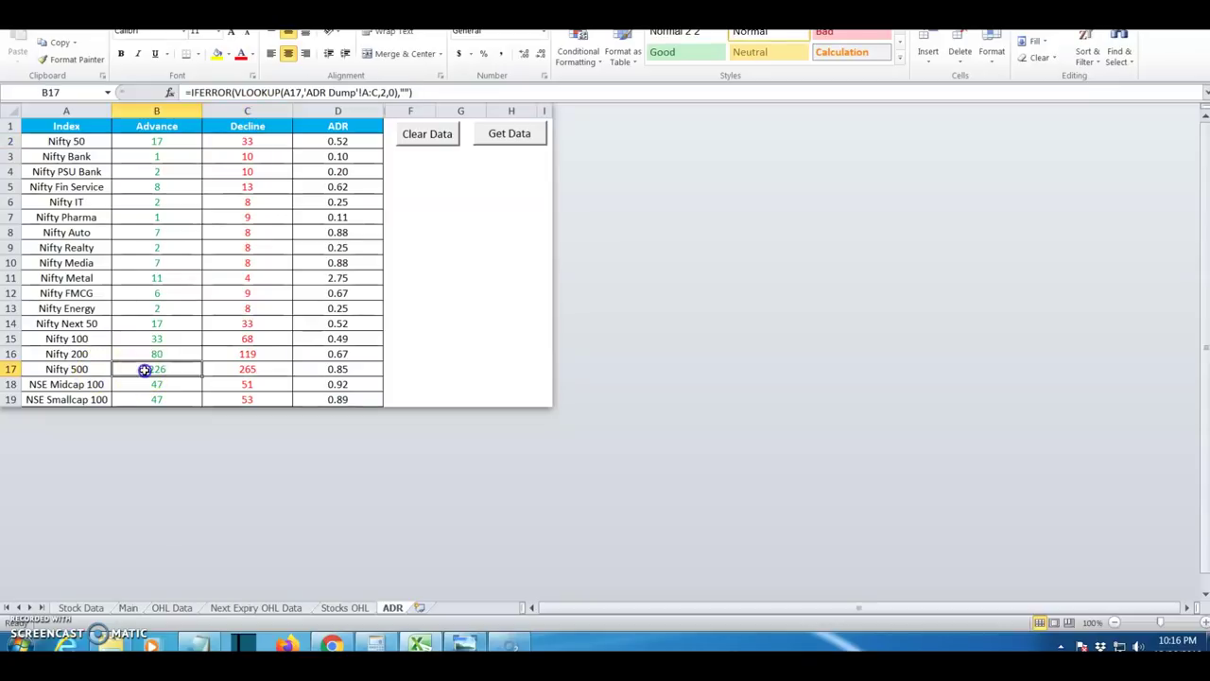
{"action": "left_click", "coordinate": [257, 368]}
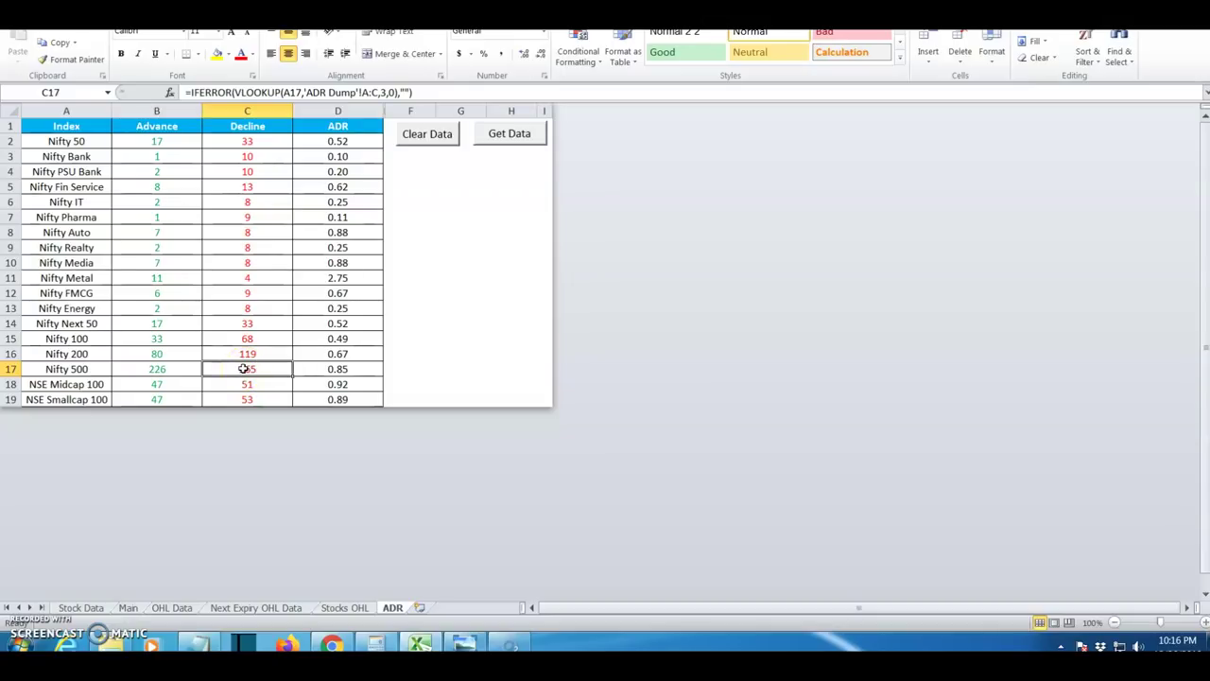
{"action": "left_click", "coordinate": [84, 218]}
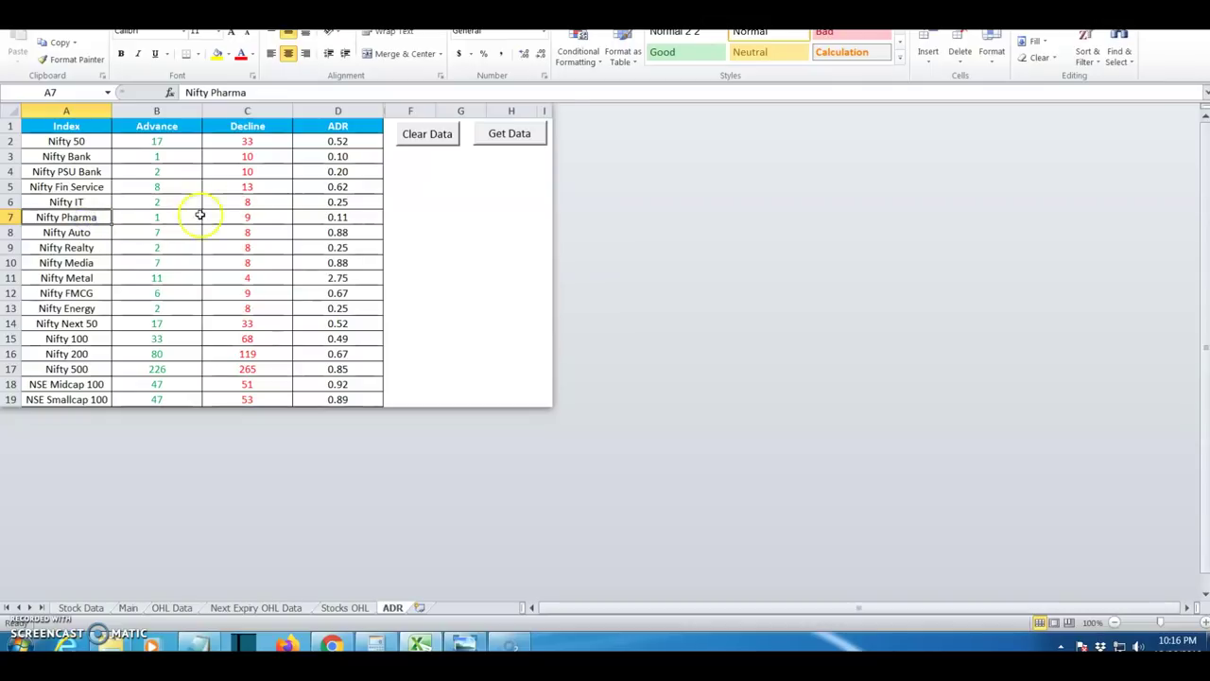
{"action": "left_click", "coordinate": [254, 219]}
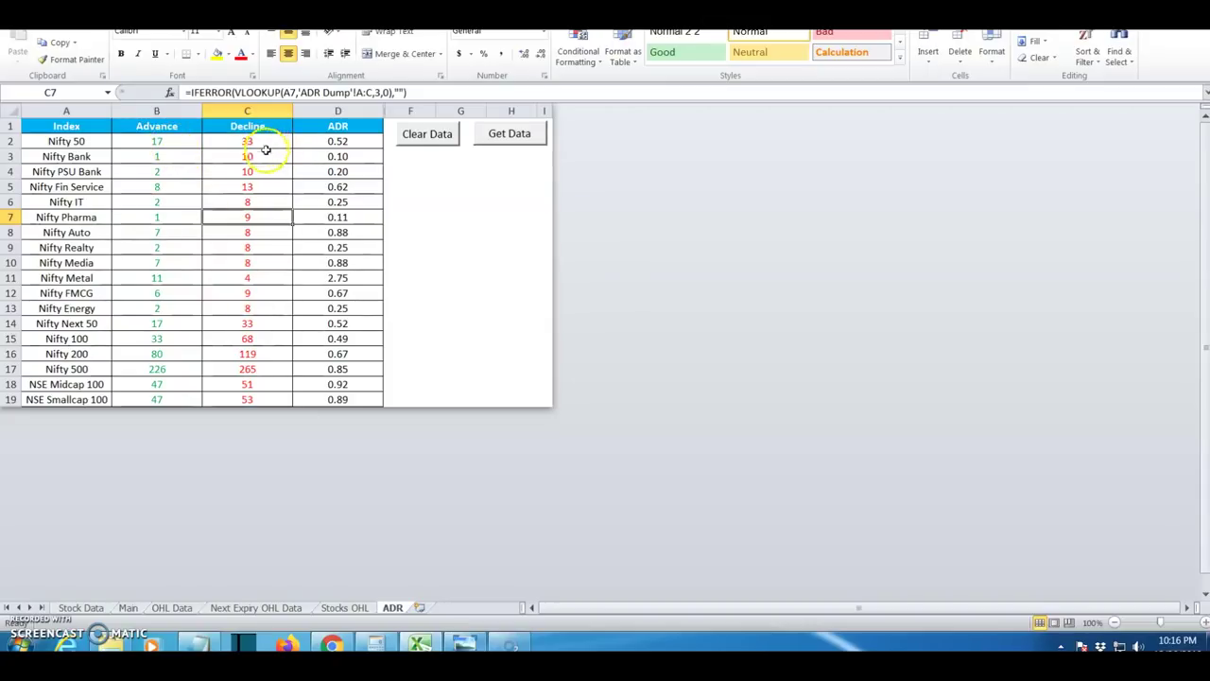
{"action": "left_click", "coordinate": [255, 186]}
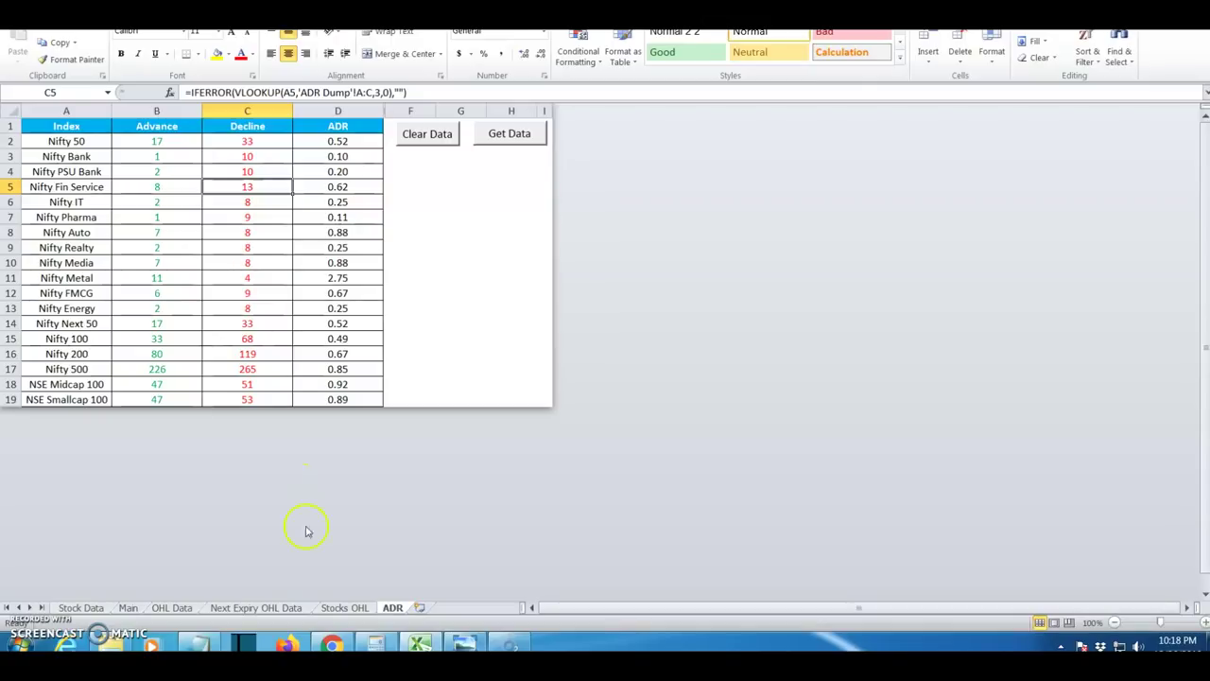
{"action": "left_click", "coordinate": [330, 642]}
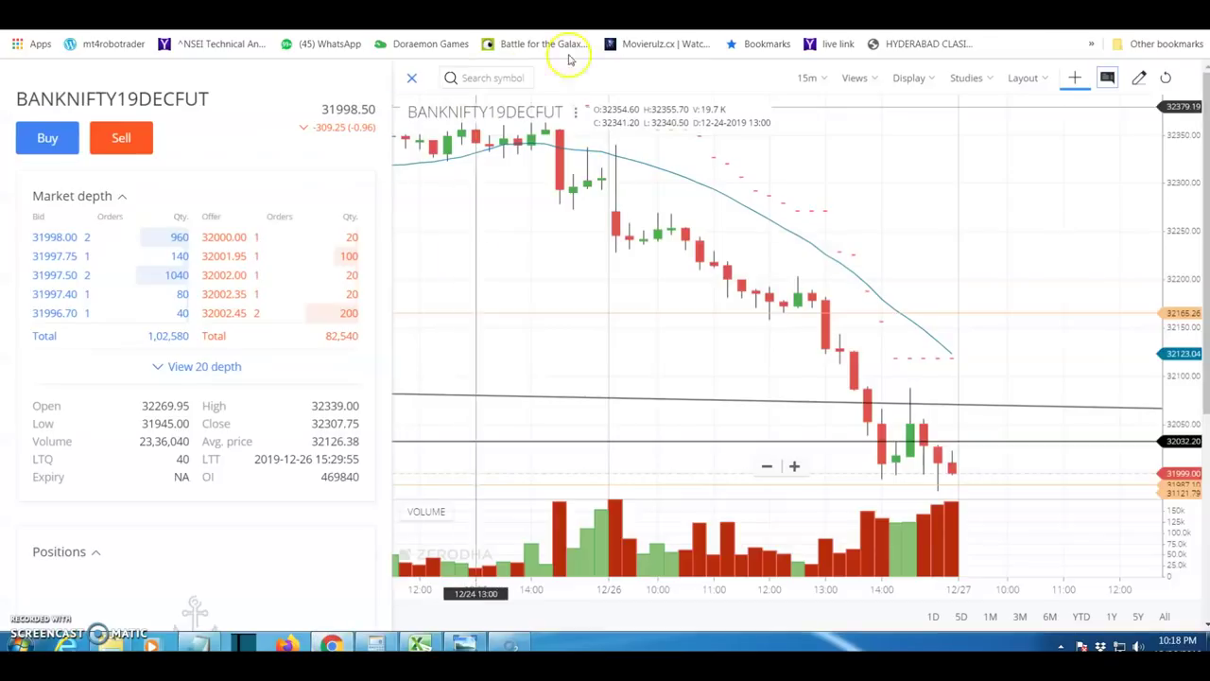
{"action": "key", "text": "ctrl+Tab"}
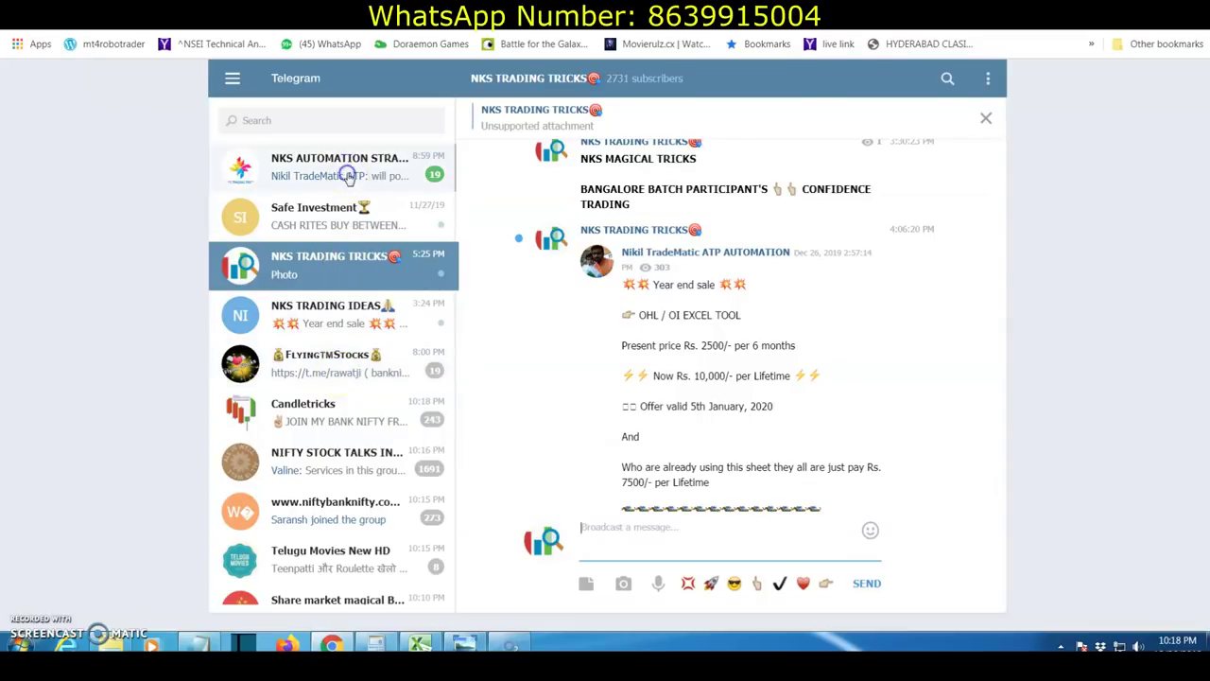
Read through the recent messages in the NKS AUTOMATION Telegram group
{"action": "left_click", "coordinate": [311, 168]}
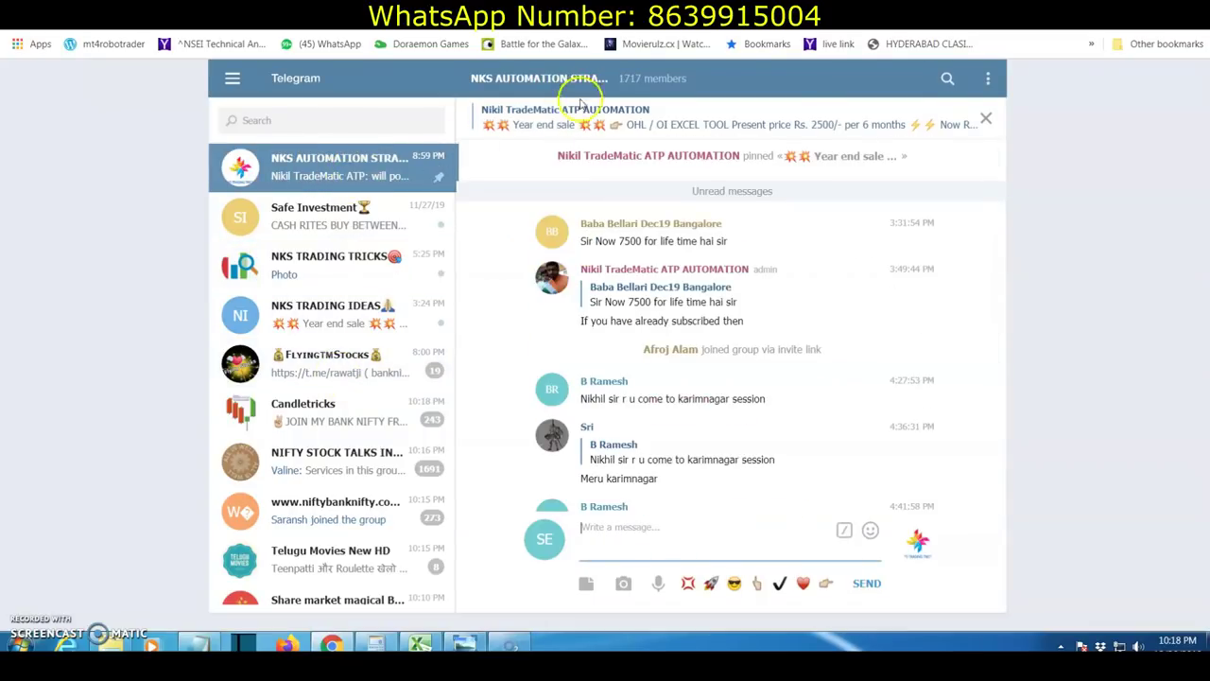
{"action": "scroll", "coordinate": [671, 415], "scroll_direction": "down", "scroll_amount": 4}
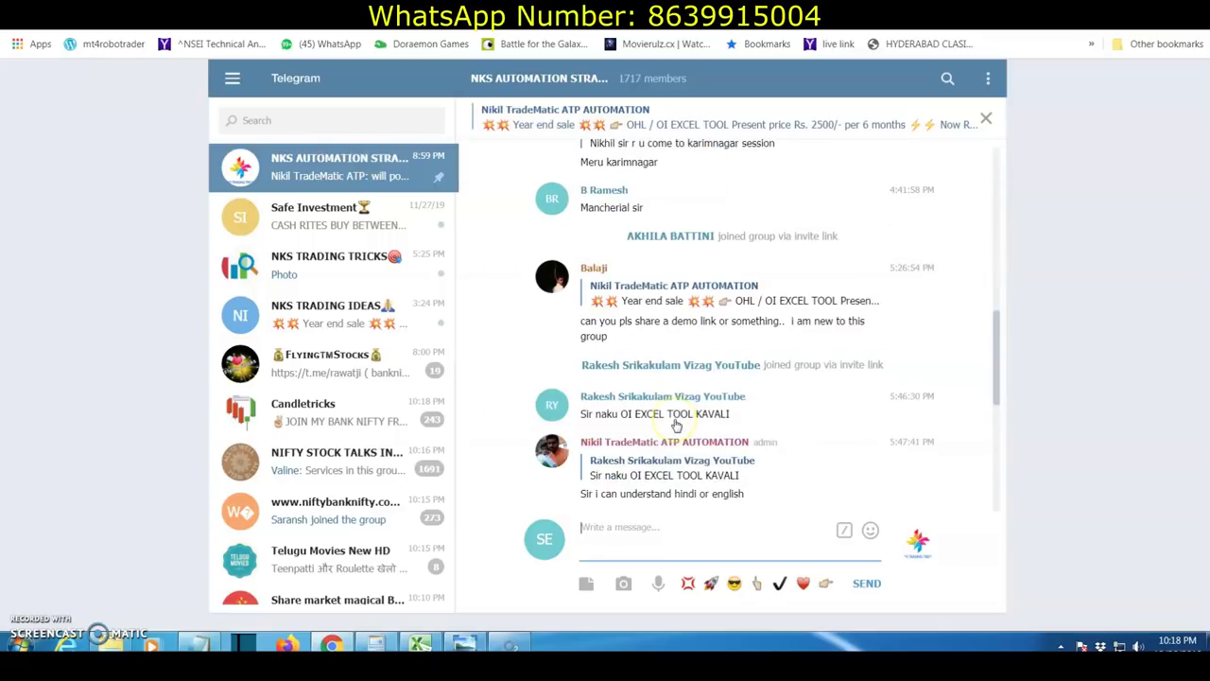
{"action": "scroll", "coordinate": [675, 425], "scroll_direction": "down", "scroll_amount": 4}
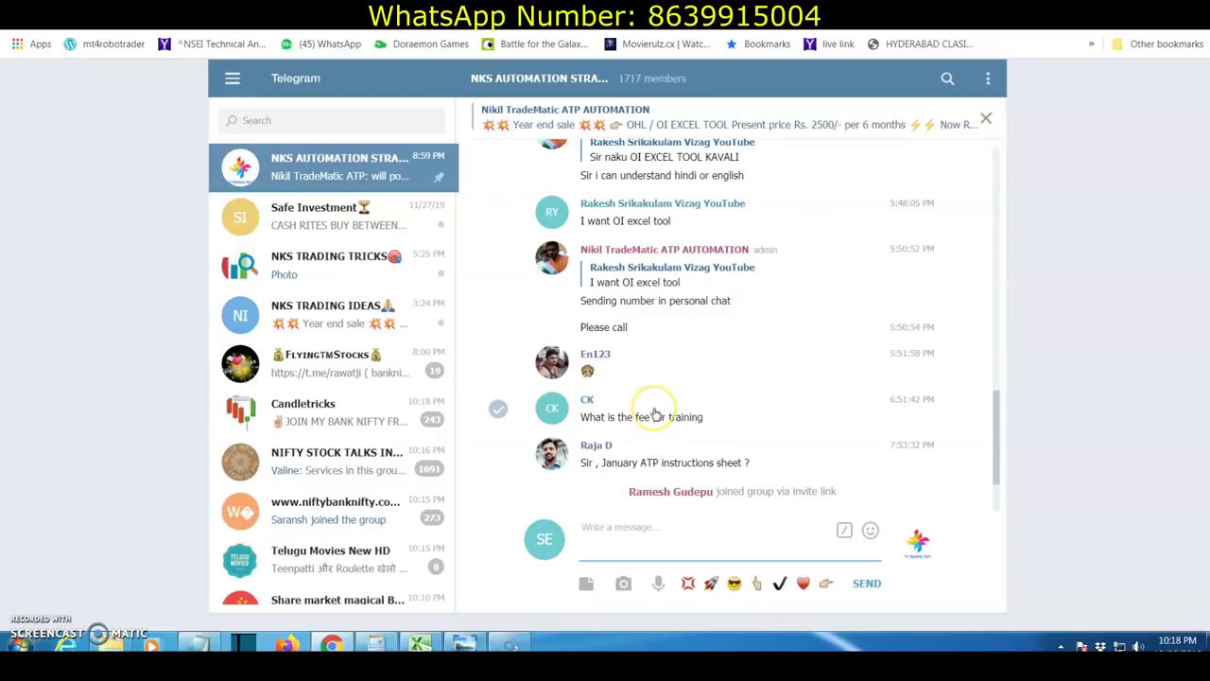
{"action": "scroll", "coordinate": [652, 412], "scroll_direction": "down", "scroll_amount": 2}
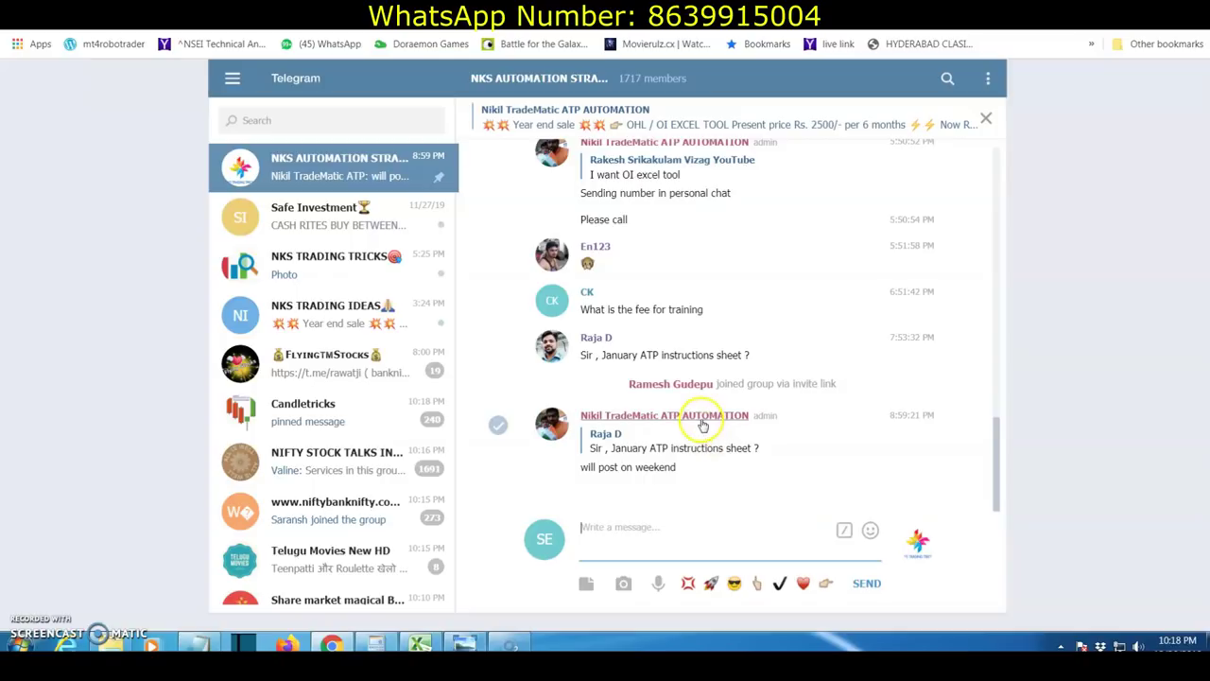
{"action": "scroll", "coordinate": [702, 424], "scroll_direction": "up", "scroll_amount": 7}
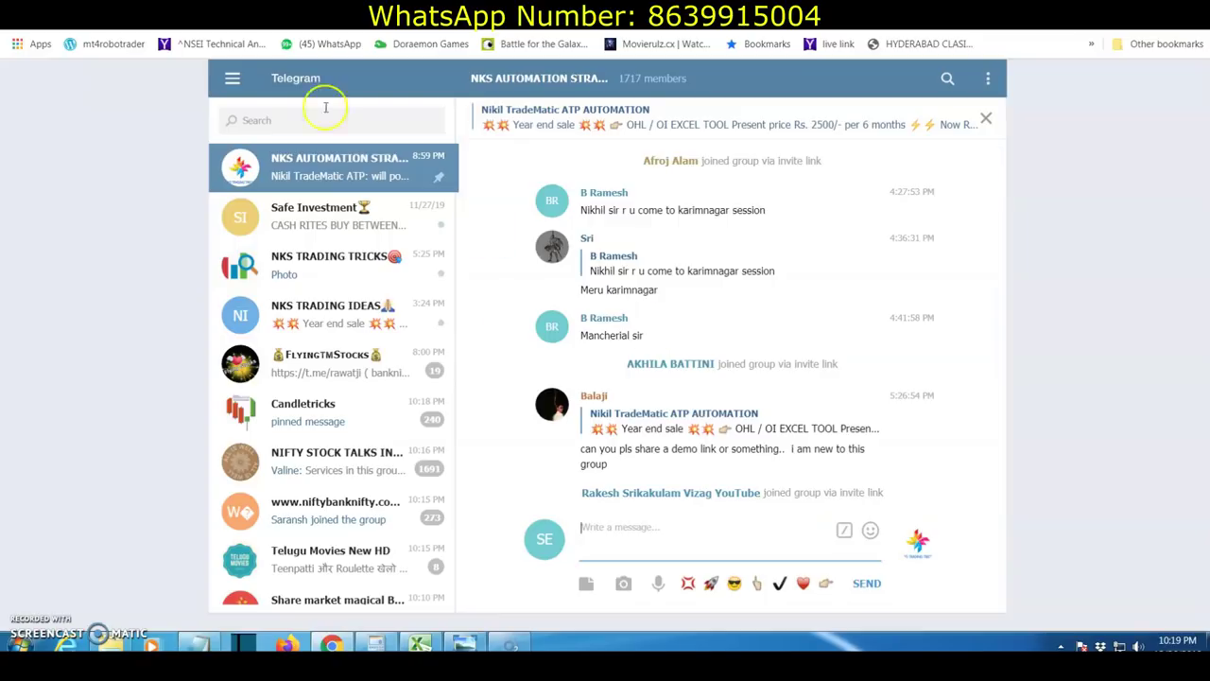
Open WhatsApp Web, show the desktop, and bring up the Windows System information page
{"action": "left_click", "coordinate": [321, 43]}
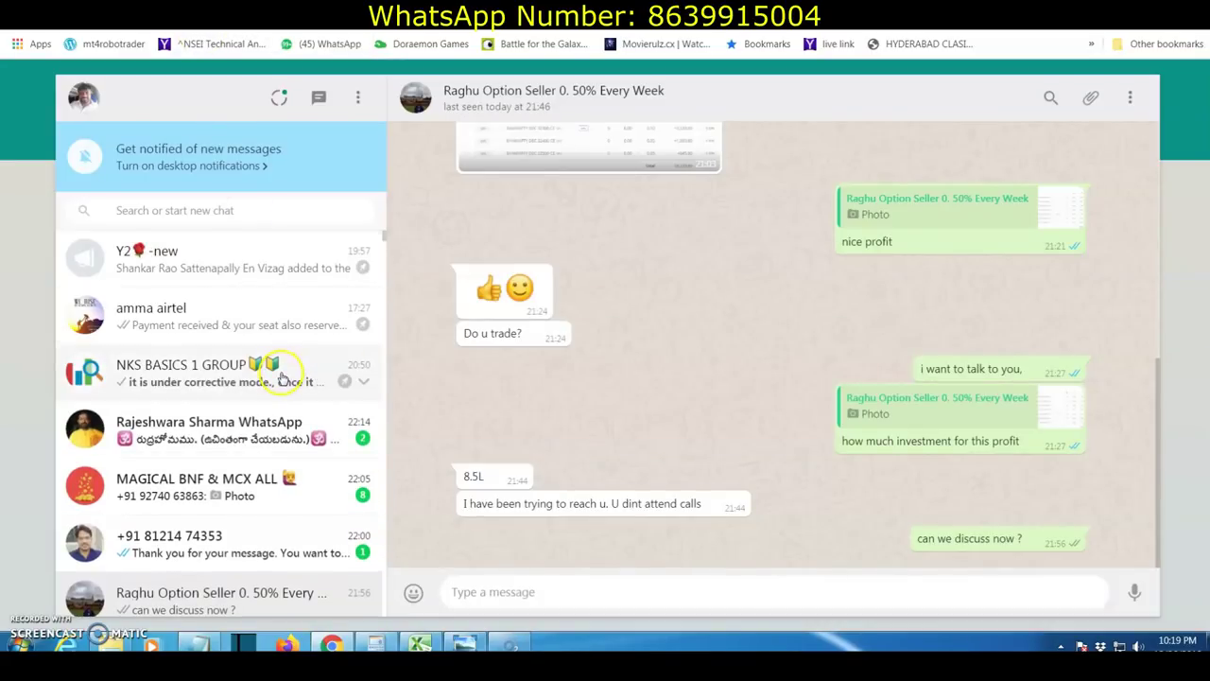
{"action": "right_click", "coordinate": [796, 643]}
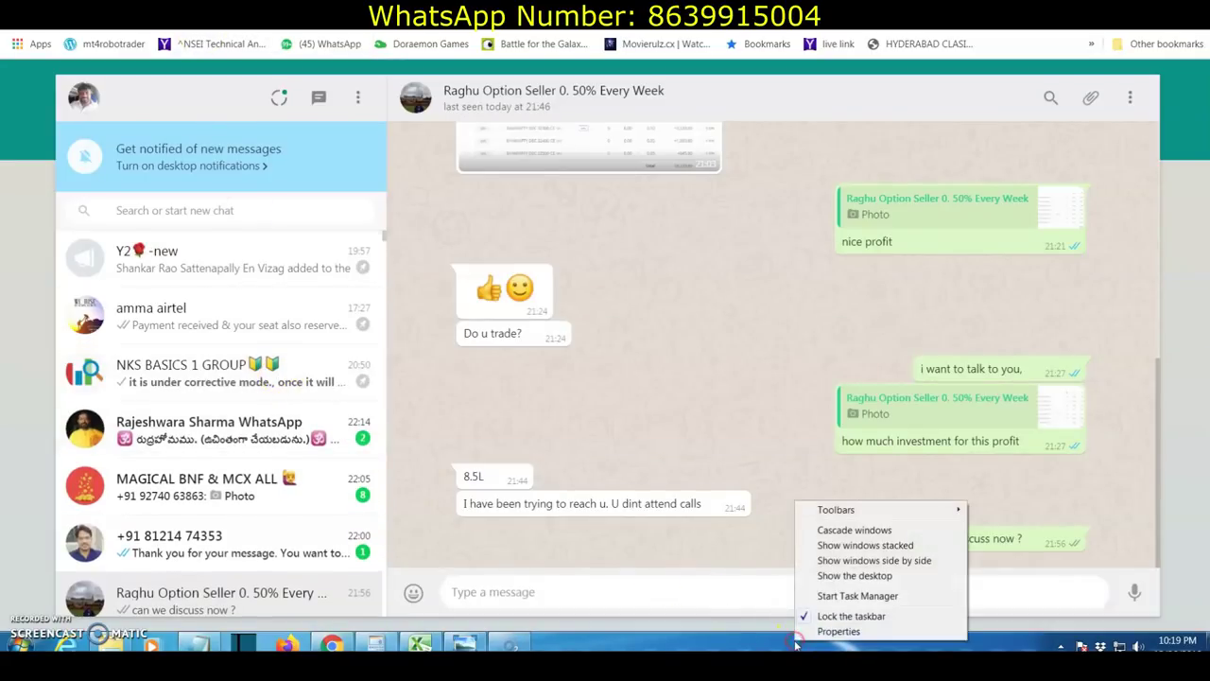
{"action": "left_click", "coordinate": [841, 575]}
{"action": "key", "text": "super+Pause"}
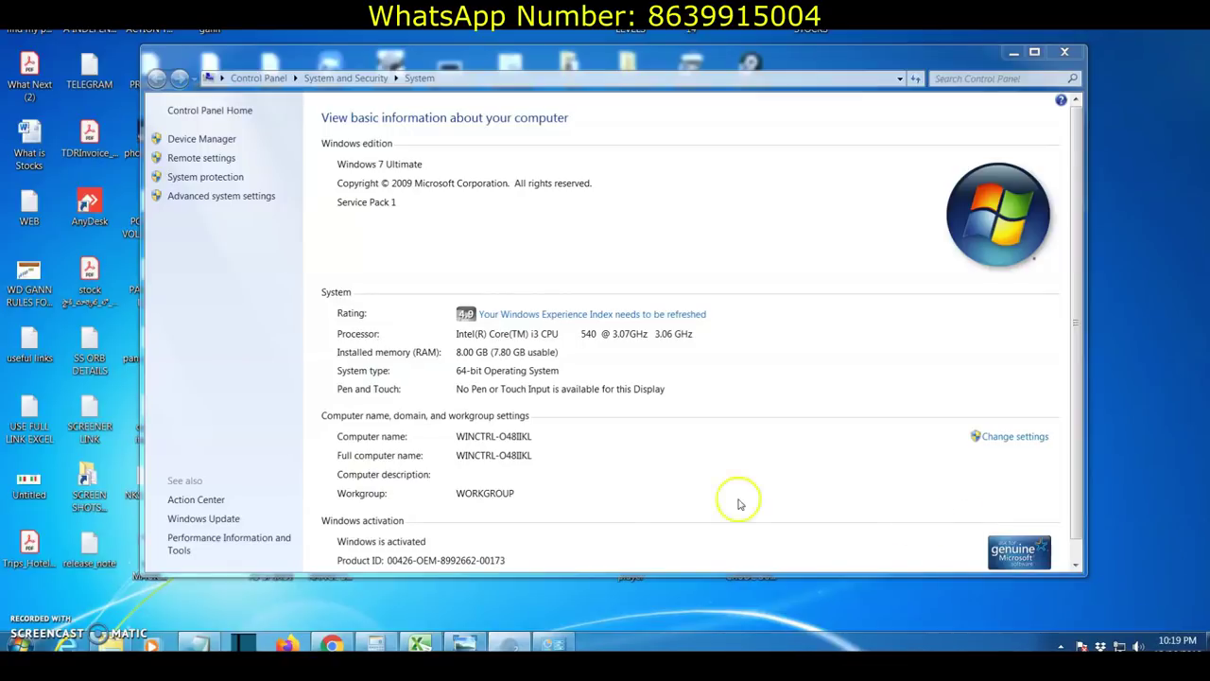
{"action": "left_click", "coordinate": [1064, 52]}
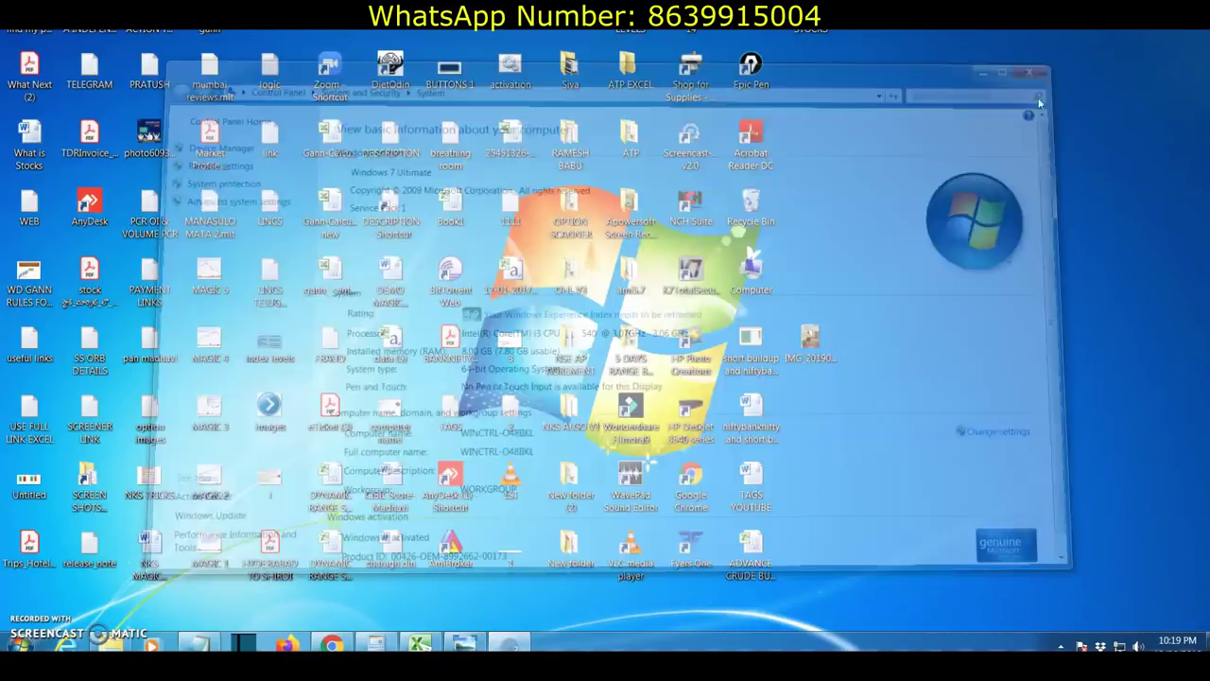
{"action": "left_click", "coordinate": [60, 244]}
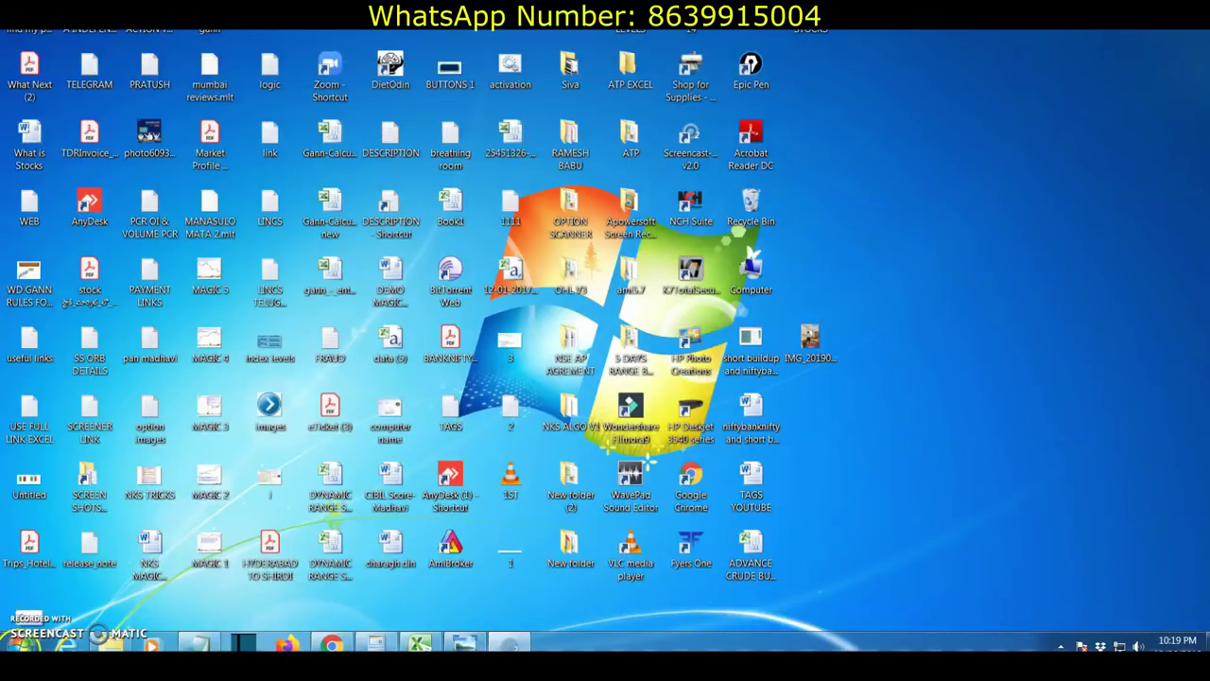
{"action": "key", "text": "super"}
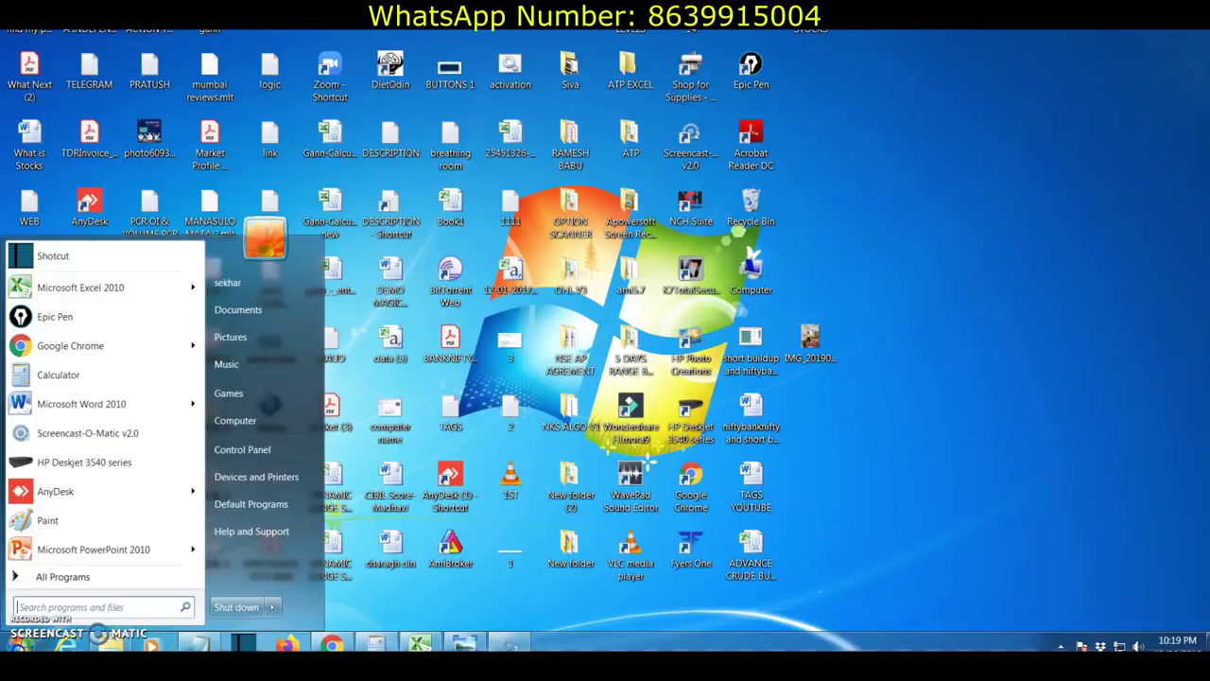
{"action": "right_click", "coordinate": [265, 427]}
{"action": "left_click", "coordinate": [318, 542]}
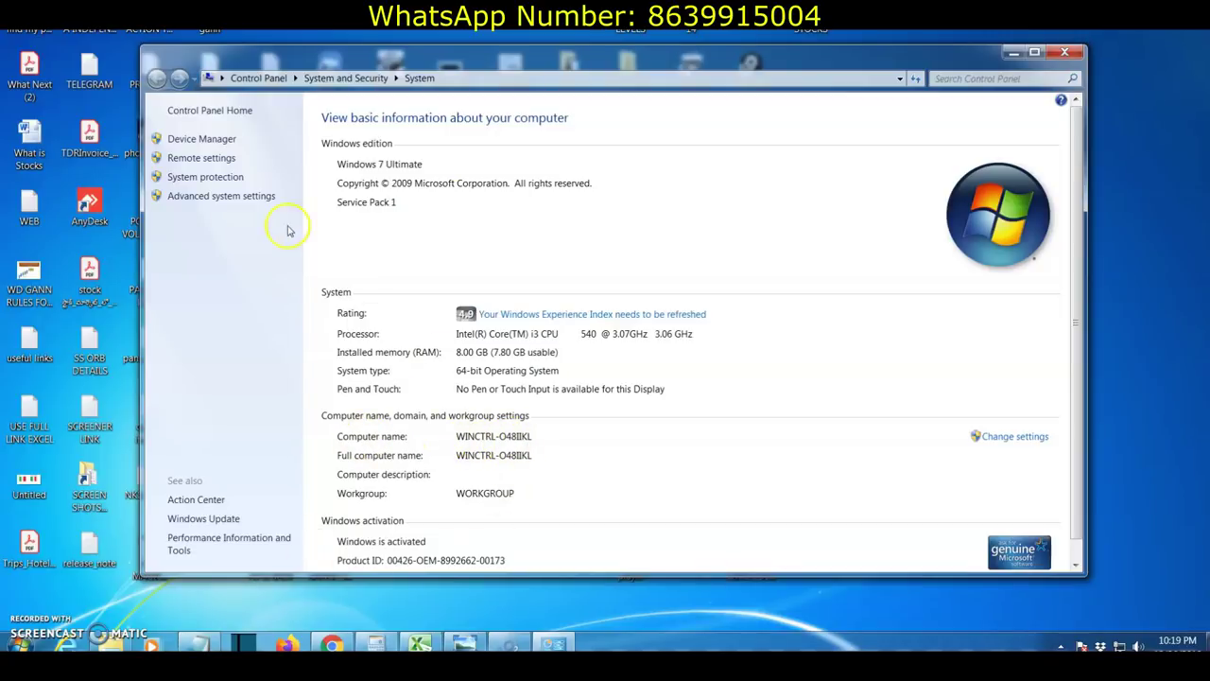
{"action": "left_click", "coordinate": [508, 454]}
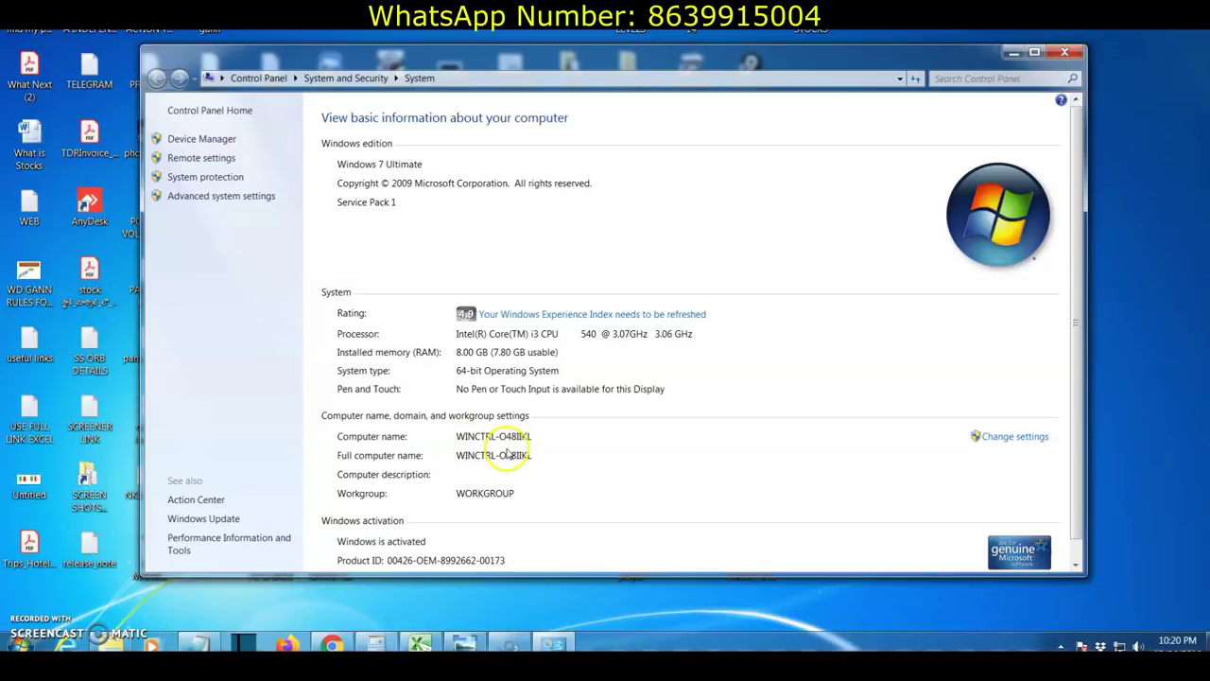